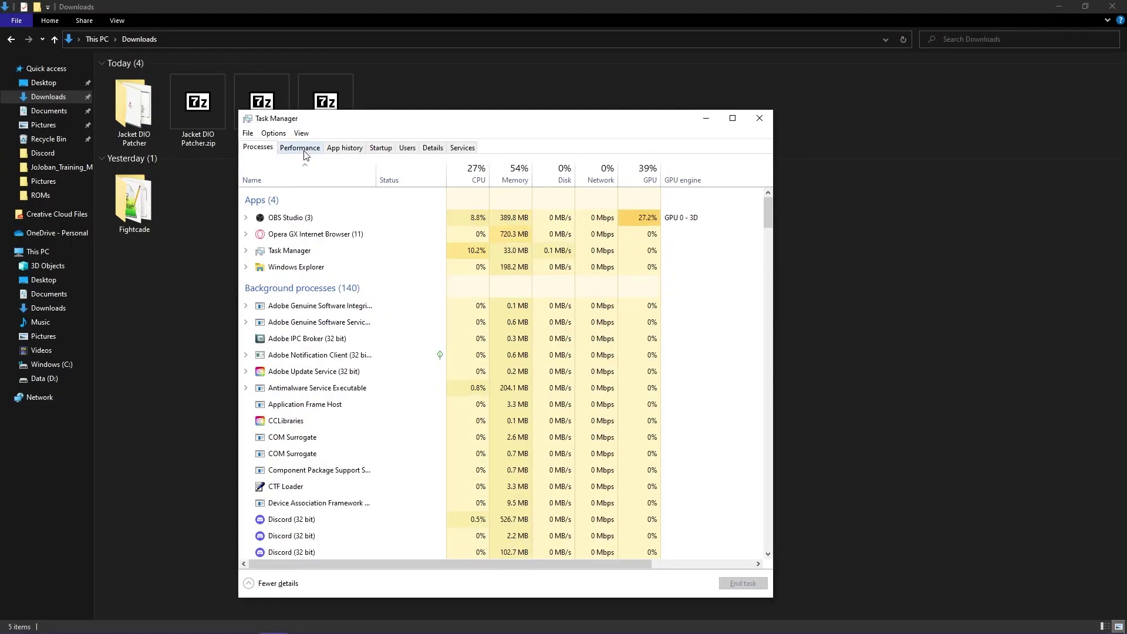
Show the computer's hardware performance in Task Manager.
left_click(300, 148)
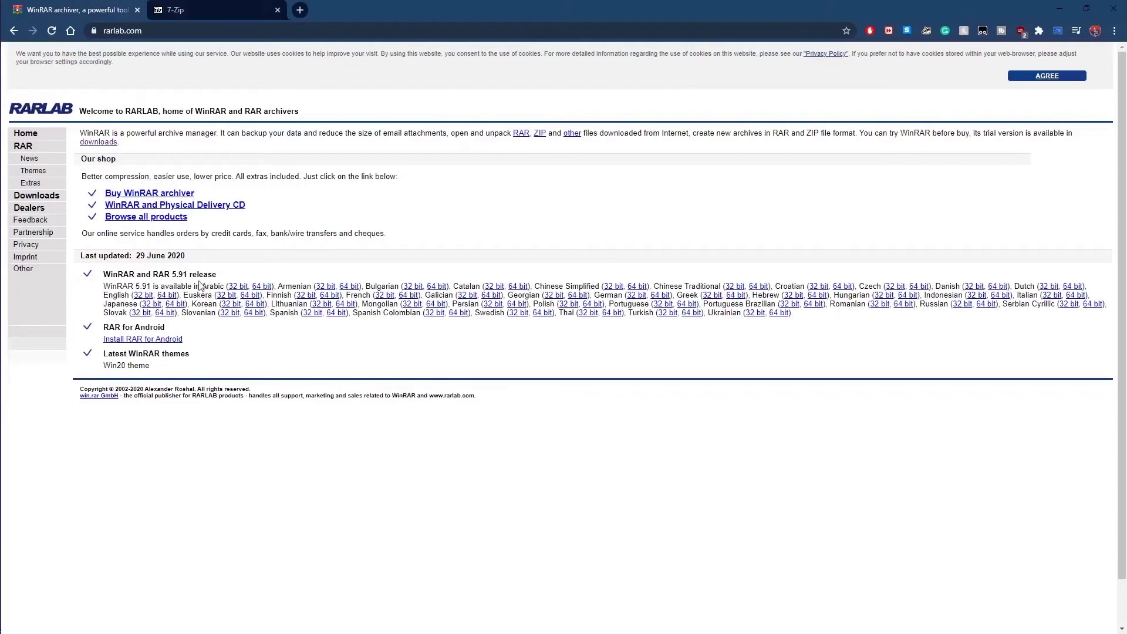
Download the English 32-bit WinRAR 5.91 installer and the 32-bit 7-Zip 19.00 installer from their websites.
left_click(145, 299)
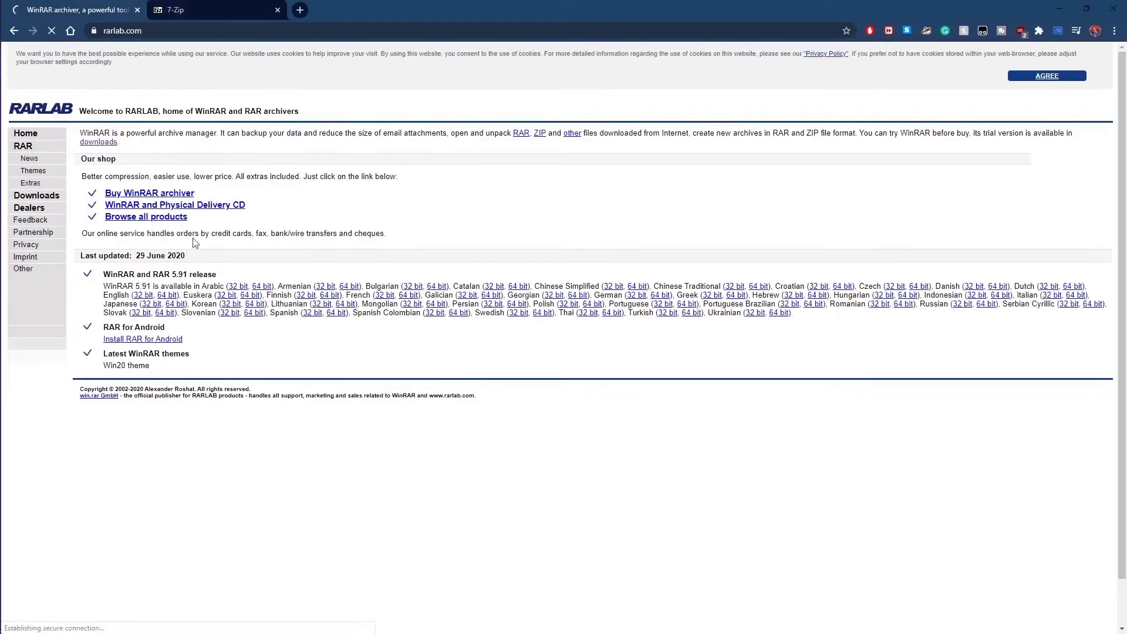
left_click(198, 9)
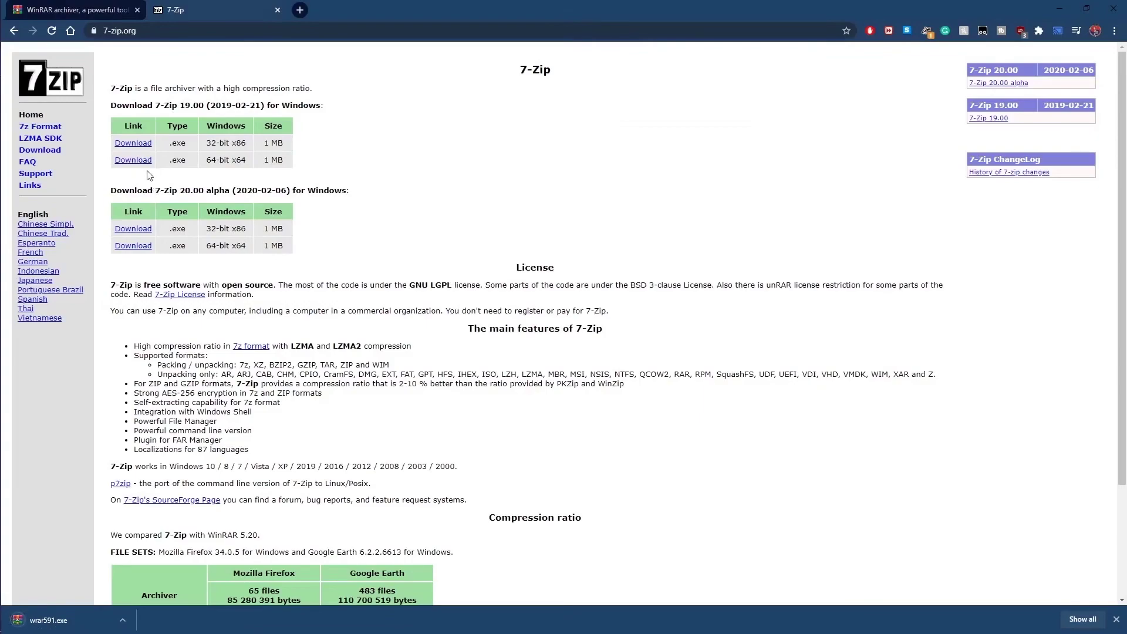
left_click(138, 144)
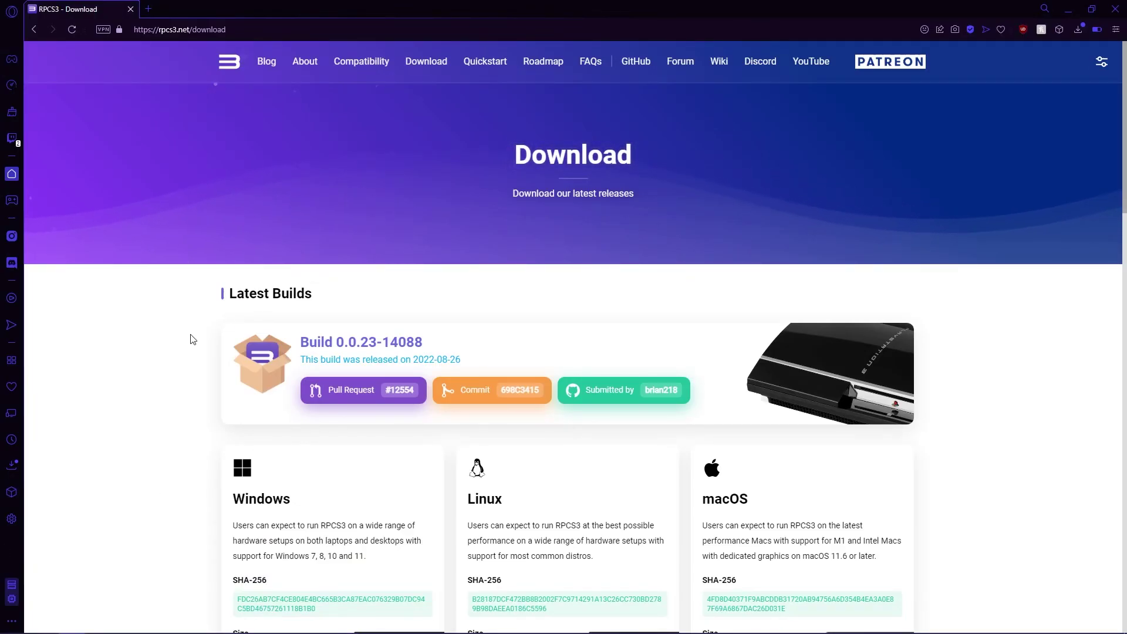
Download the Windows build of RPCS3 and save the 7z archive in the Downloads folder.
scroll(435, 389, "down", 2)
scroll(435, 389, "down", 3)
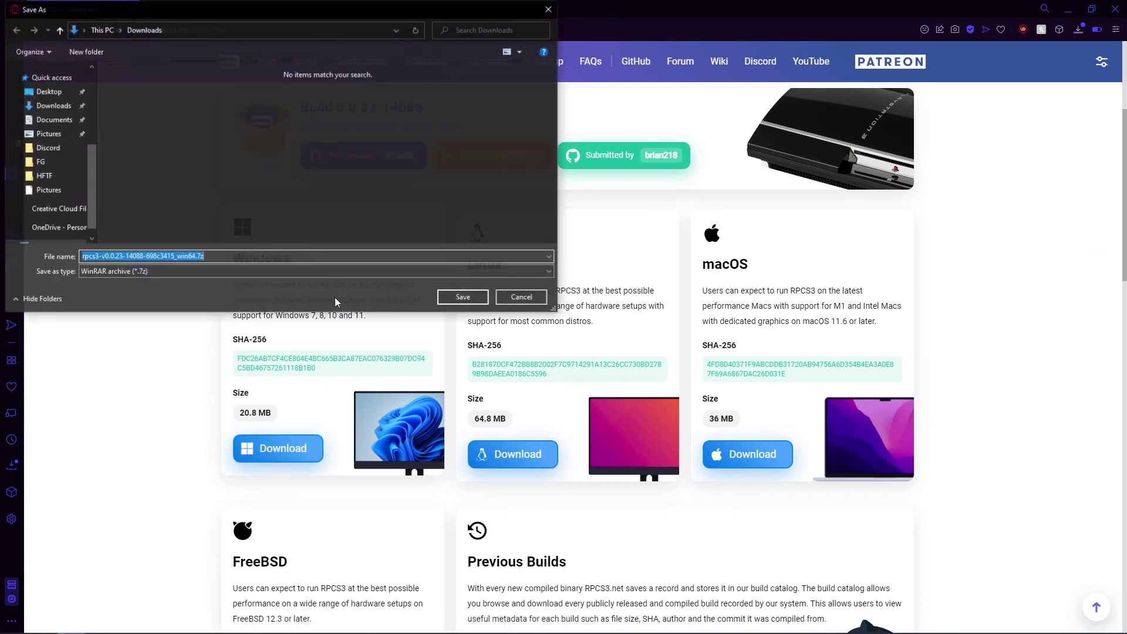
left_click(463, 297)
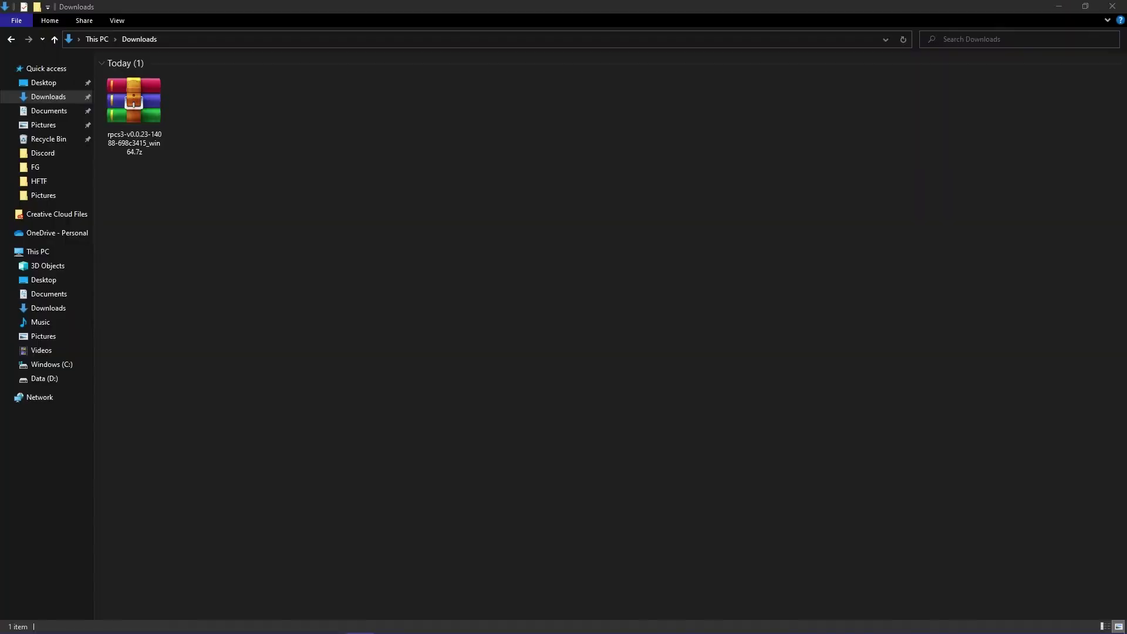
Extract the RPCS3 7z archive with 7-Zip into its own folder in Downloads and open that folder.
left_click(147, 92)
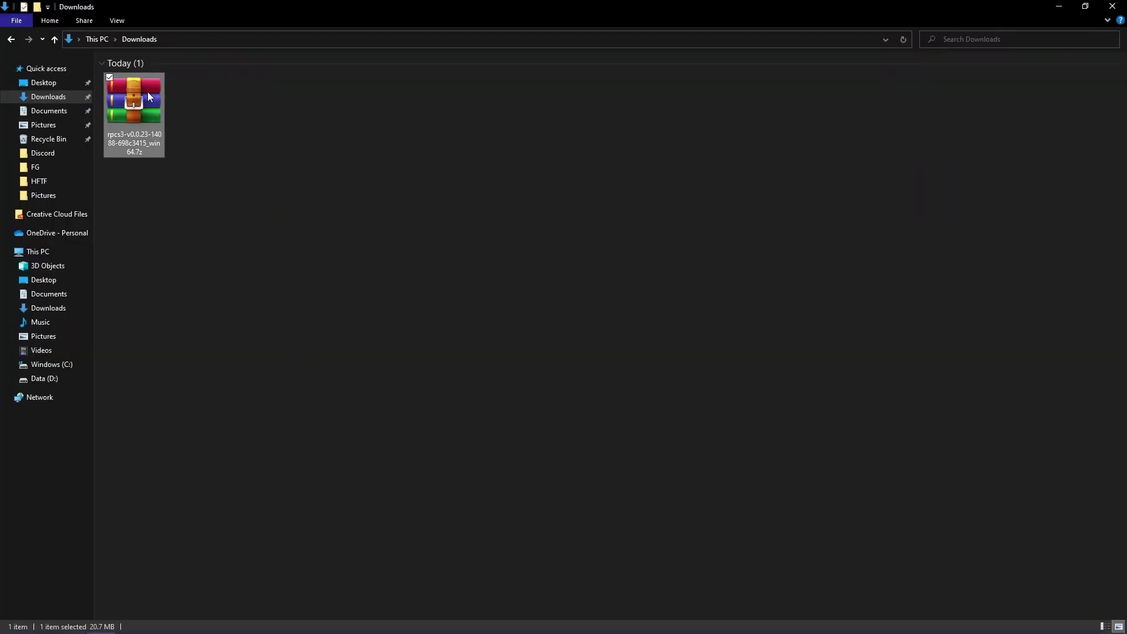
right_click(147, 92)
mouse_move(105, 165)
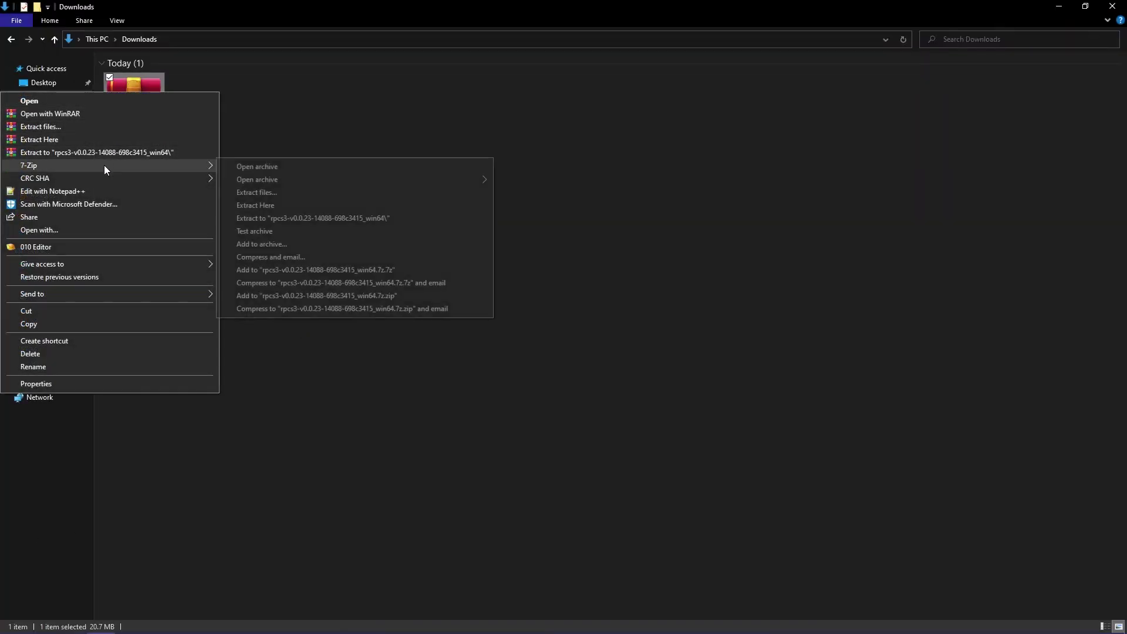
left_click(280, 191)
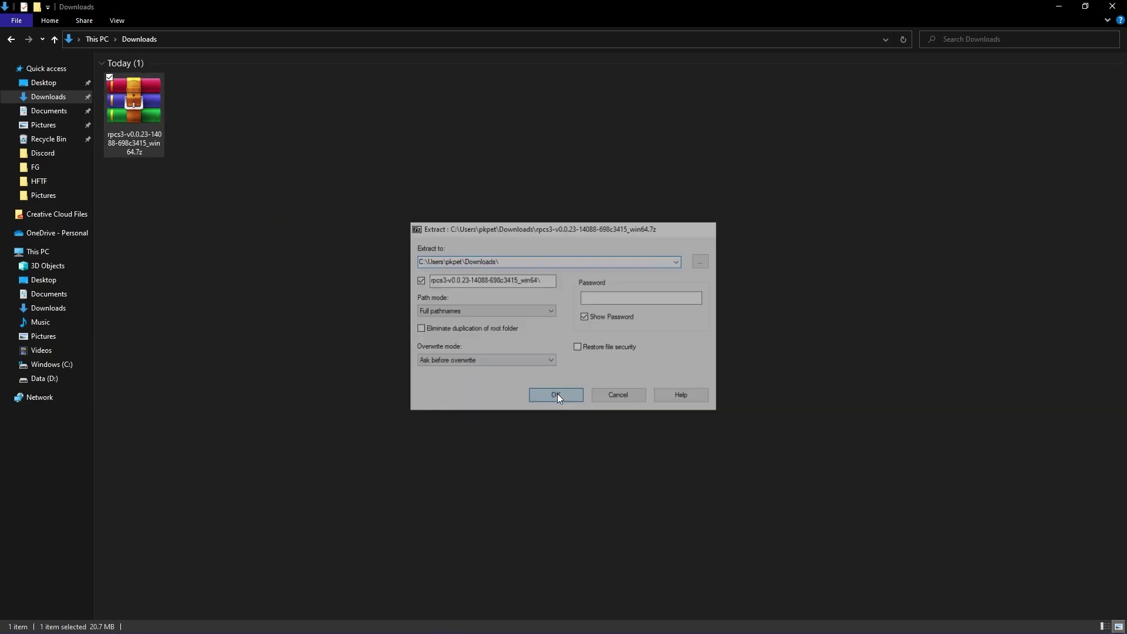
left_click(556, 396)
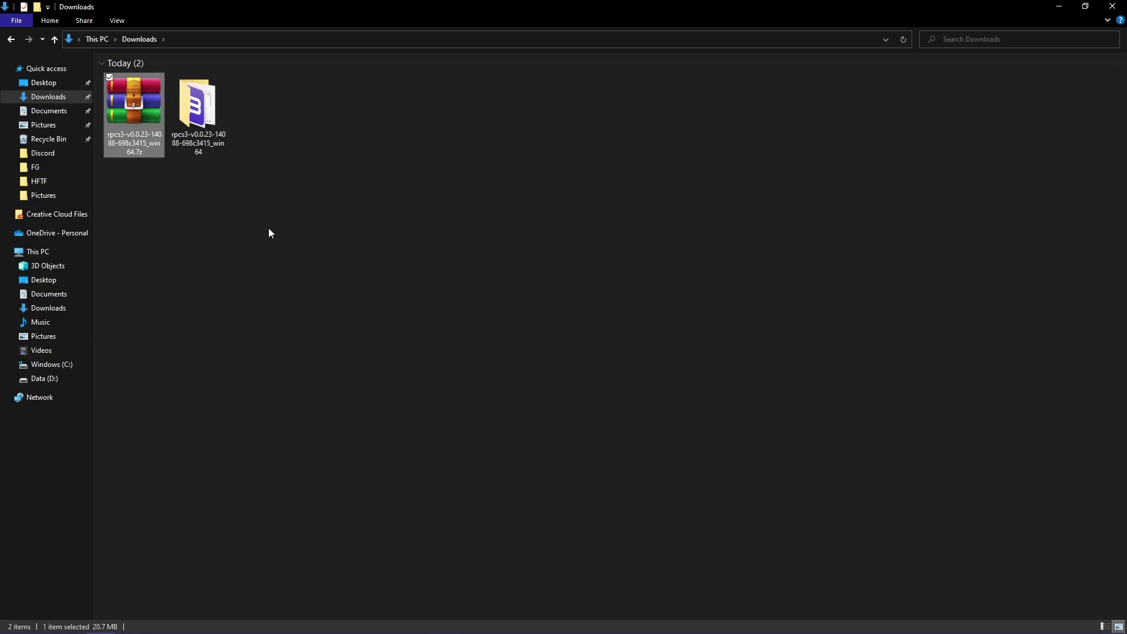
double_click(216, 146)
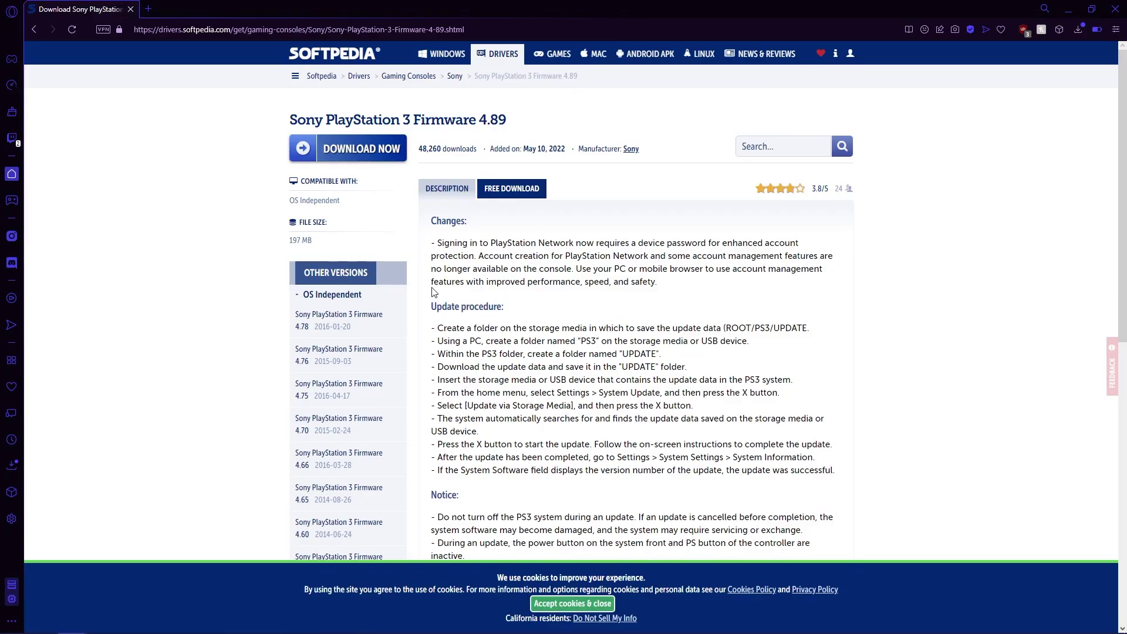
Download Sony PlayStation 3 Firmware 4.89 from the Softpedia US location, saving PS3UPDAT.PUP in Downloads.
left_click(524, 192)
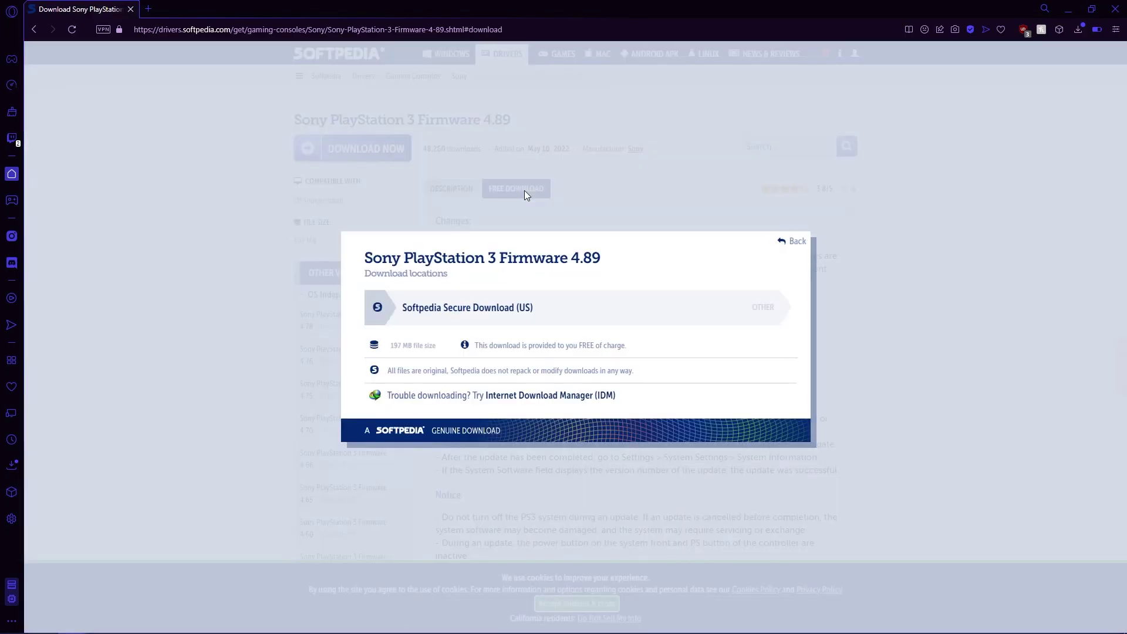
left_click(452, 312)
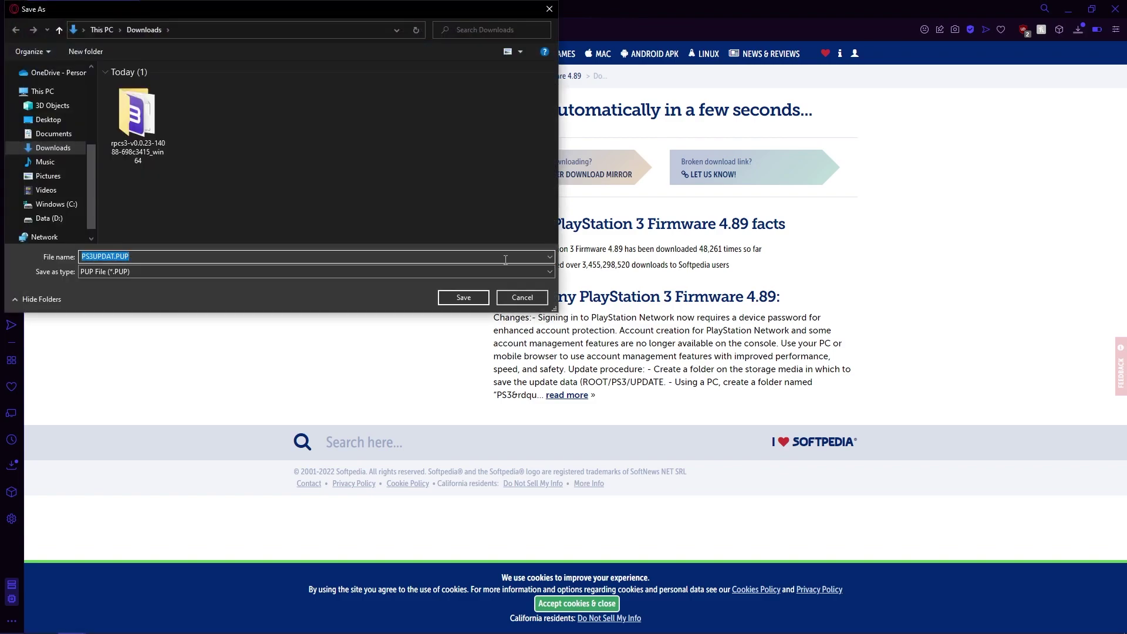
left_click(463, 297)
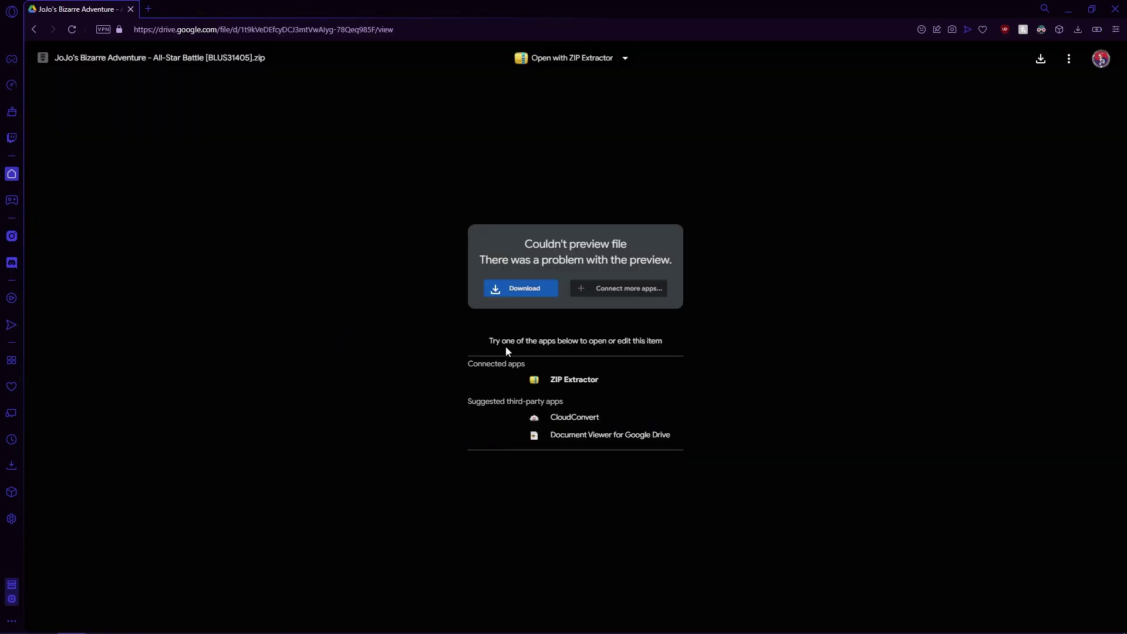
Download the JoJo's Bizarre Adventure - All-Star Battle zip from Google Drive despite the virus-scan notice, saving it in Downloads.
left_click(508, 290)
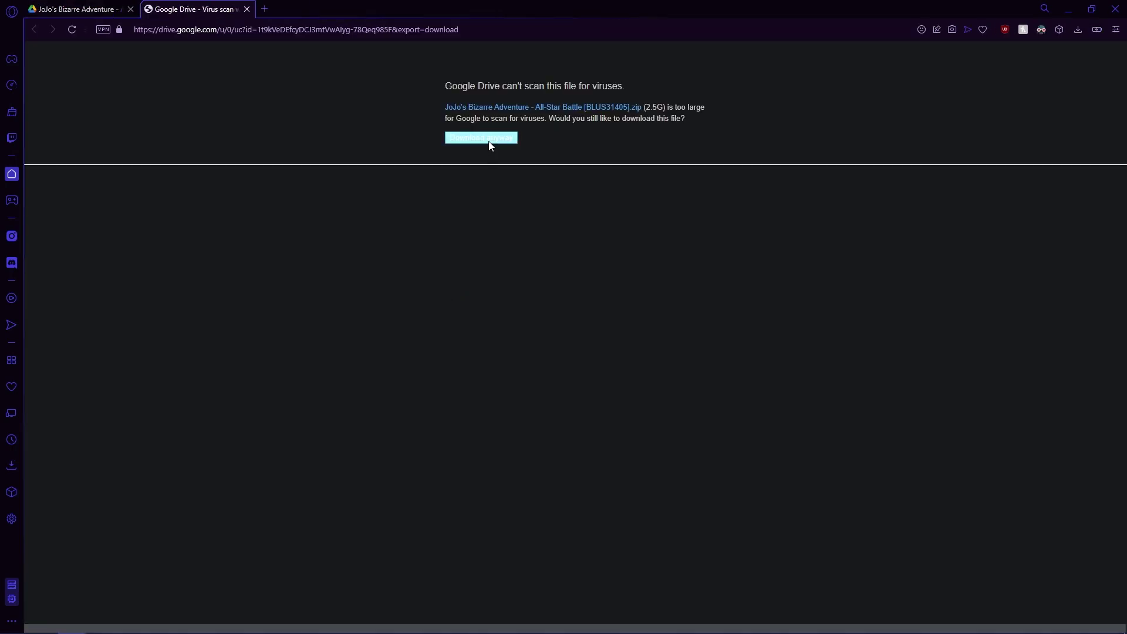
left_click(490, 146)
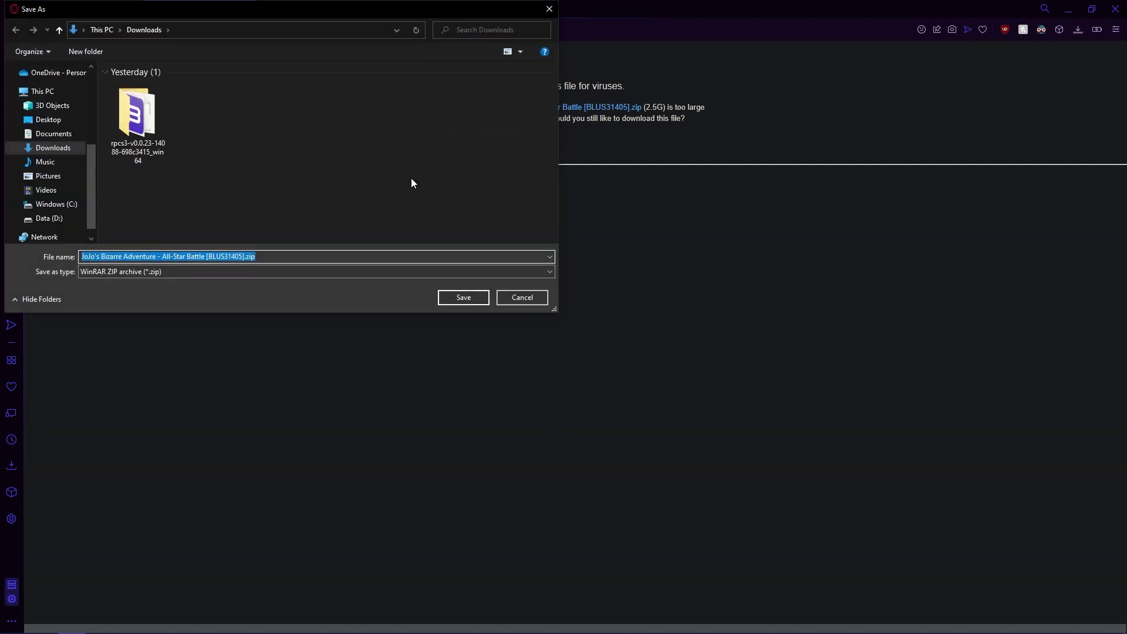
left_click(455, 301)
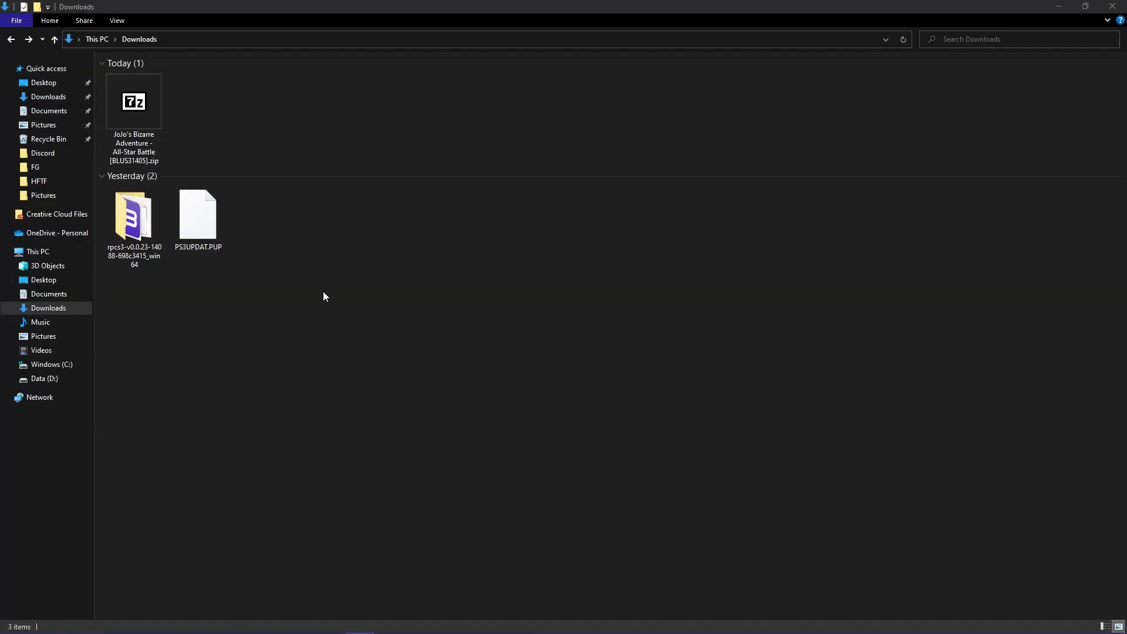
Extract the All-Star Battle zip in place in Downloads with 7-Zip.
left_click(156, 117)
right_click(156, 117)
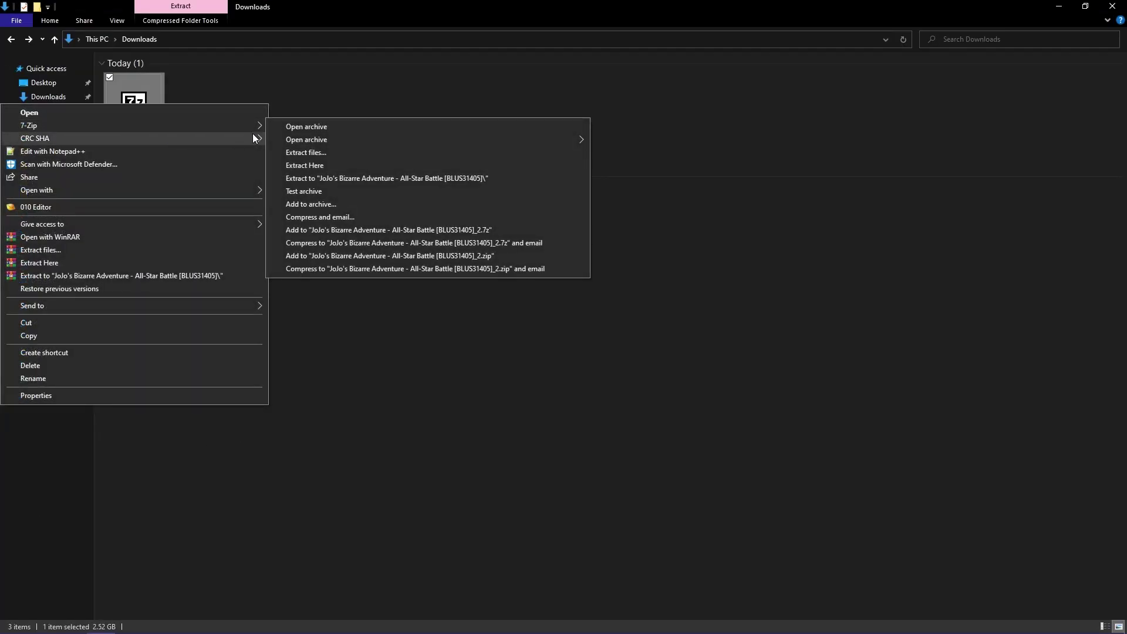
left_click(323, 165)
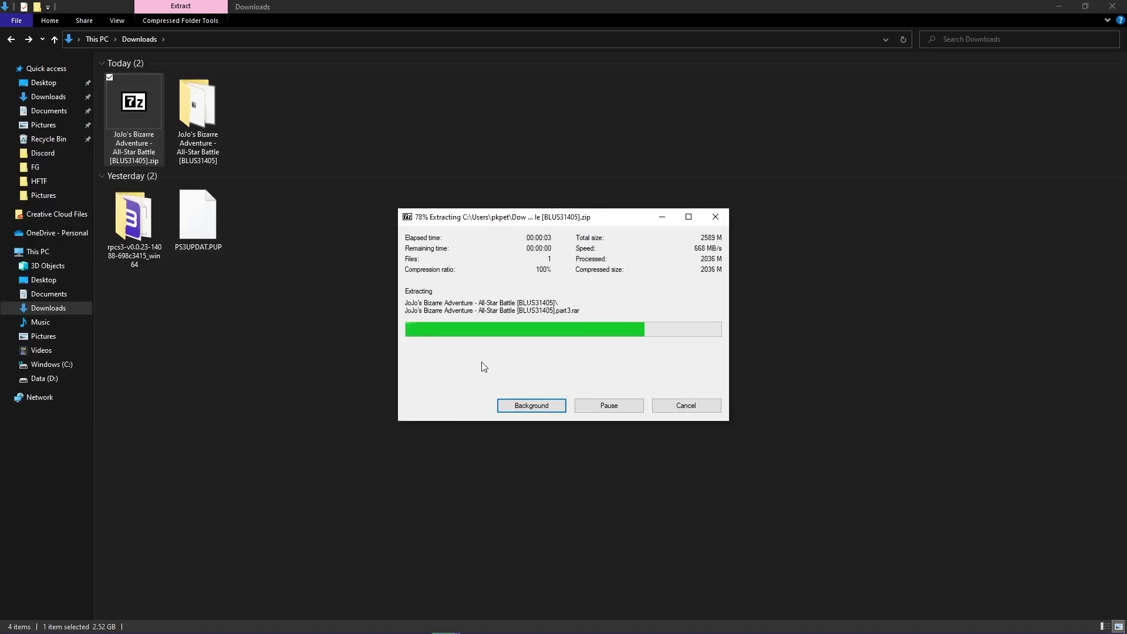
Open the extracted All-Star Battle folder and unpack the multi-part RAR in place from its part1 file with 7-Zip.
double_click(194, 136)
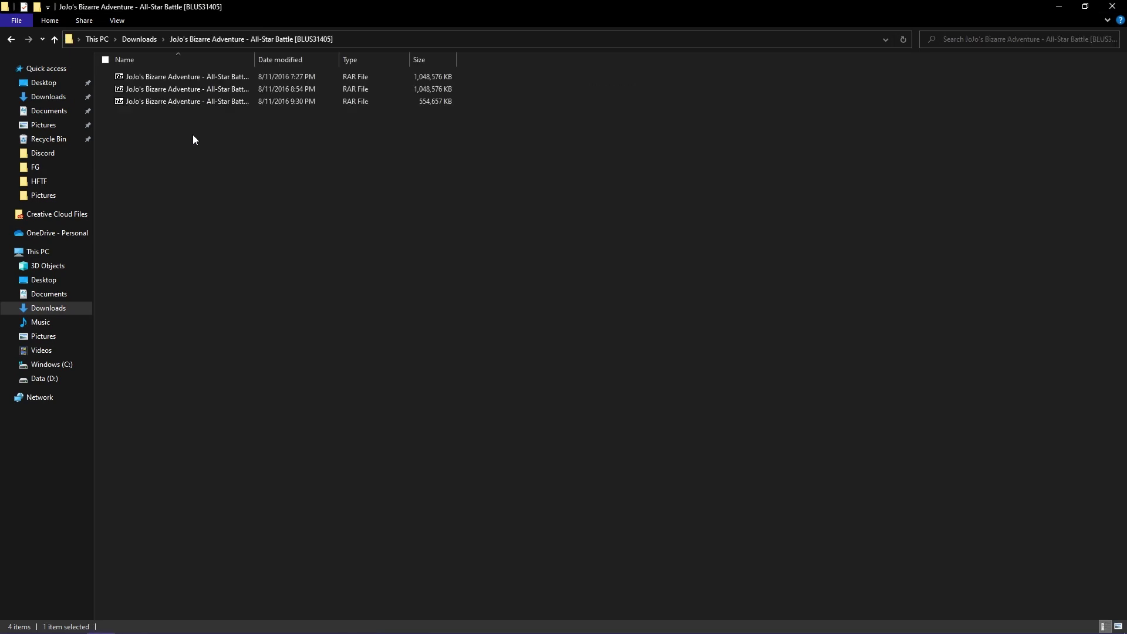
left_click(263, 79)
right_click(231, 77)
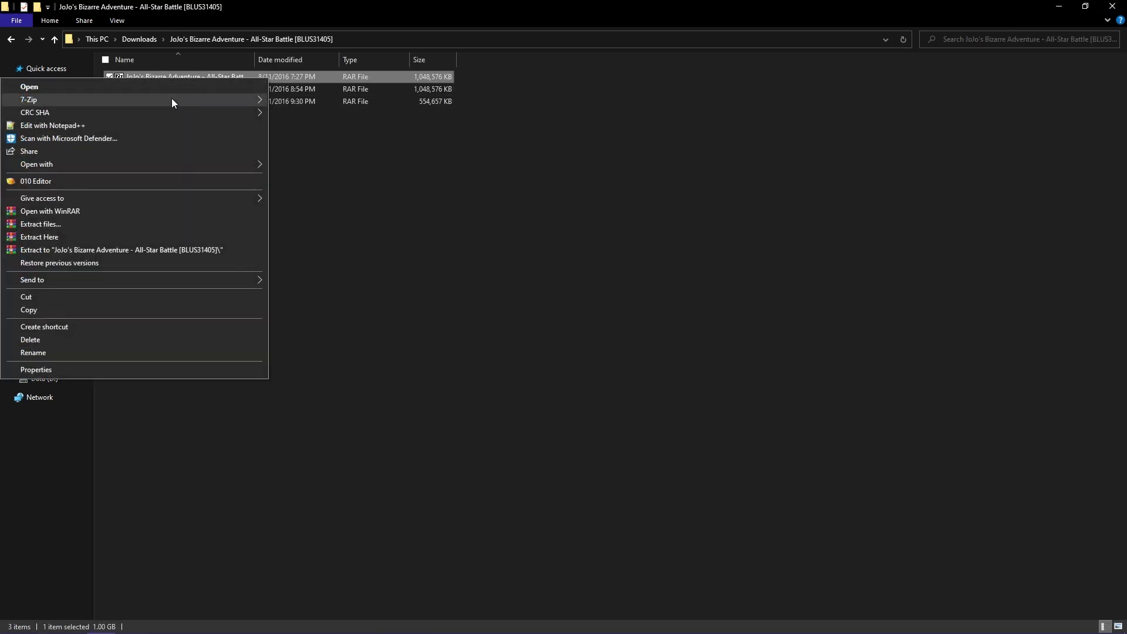
mouse_move(171, 99)
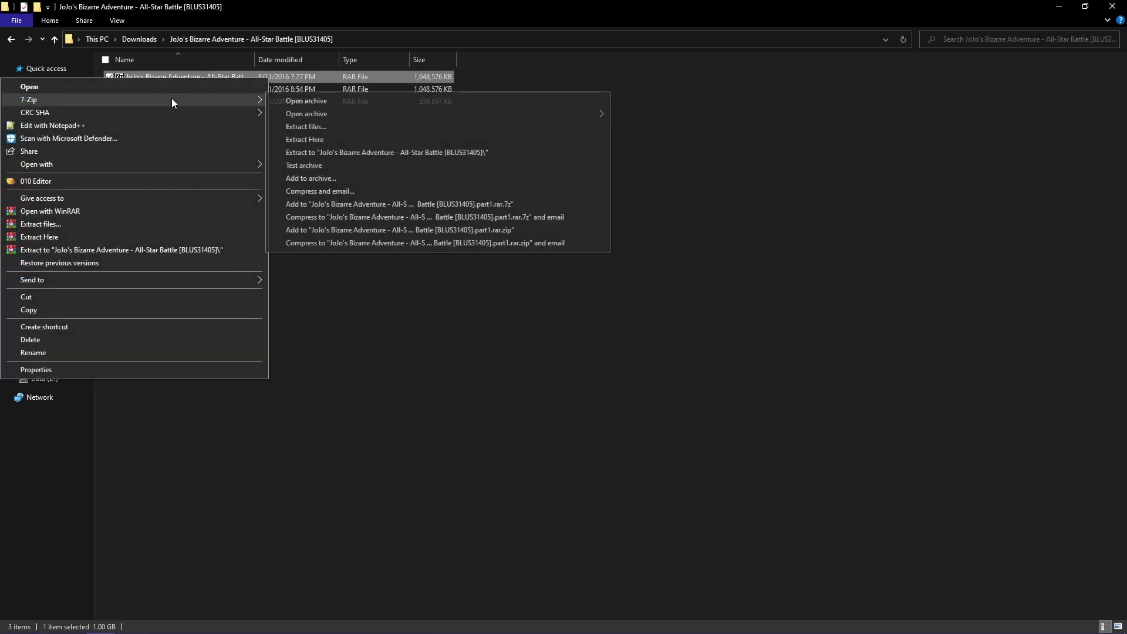
left_click(324, 140)
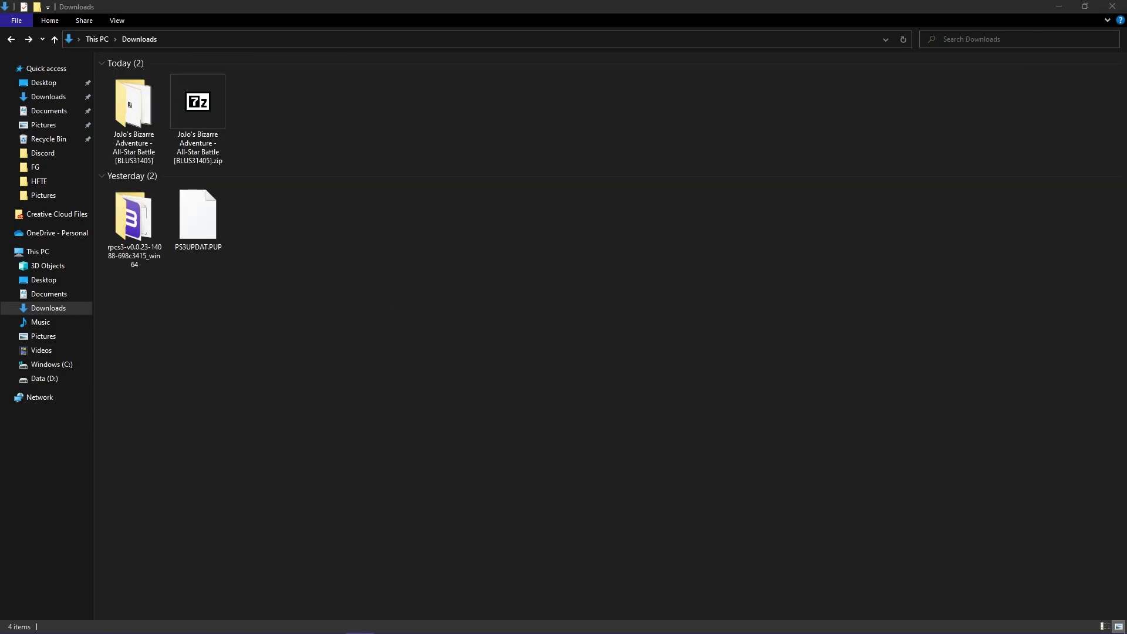
Launch rpcs3.exe from its extracted folder, accept the Quickstart guide notice and stop the welcome dialog from showing again.
double_click(139, 248)
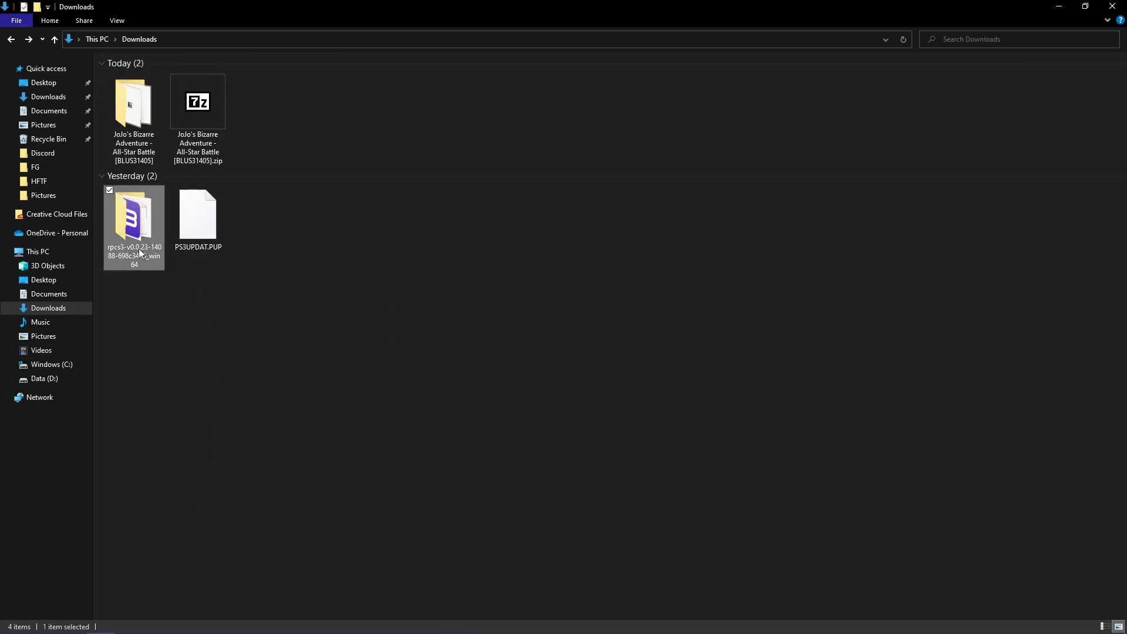
double_click(212, 277)
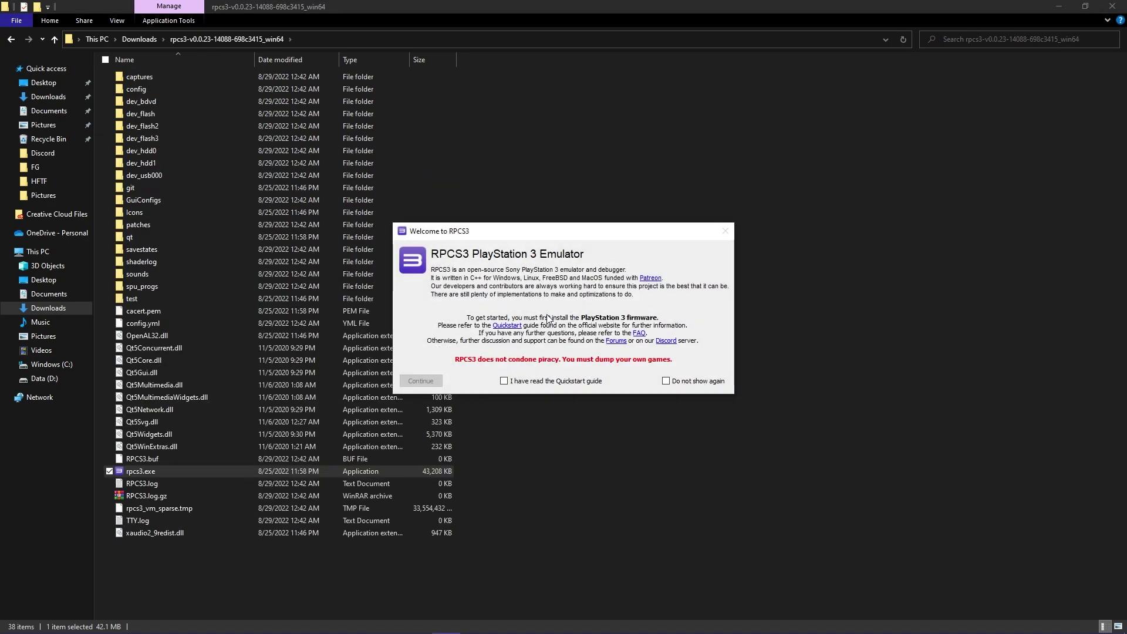
left_click(513, 382)
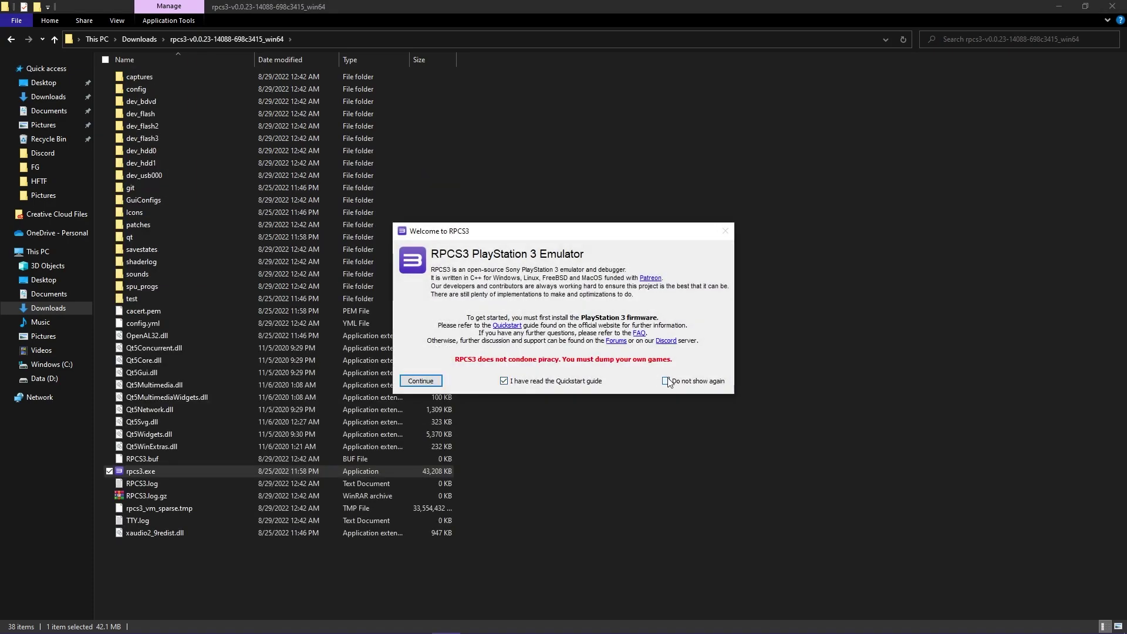
left_click(666, 380)
left_click(440, 385)
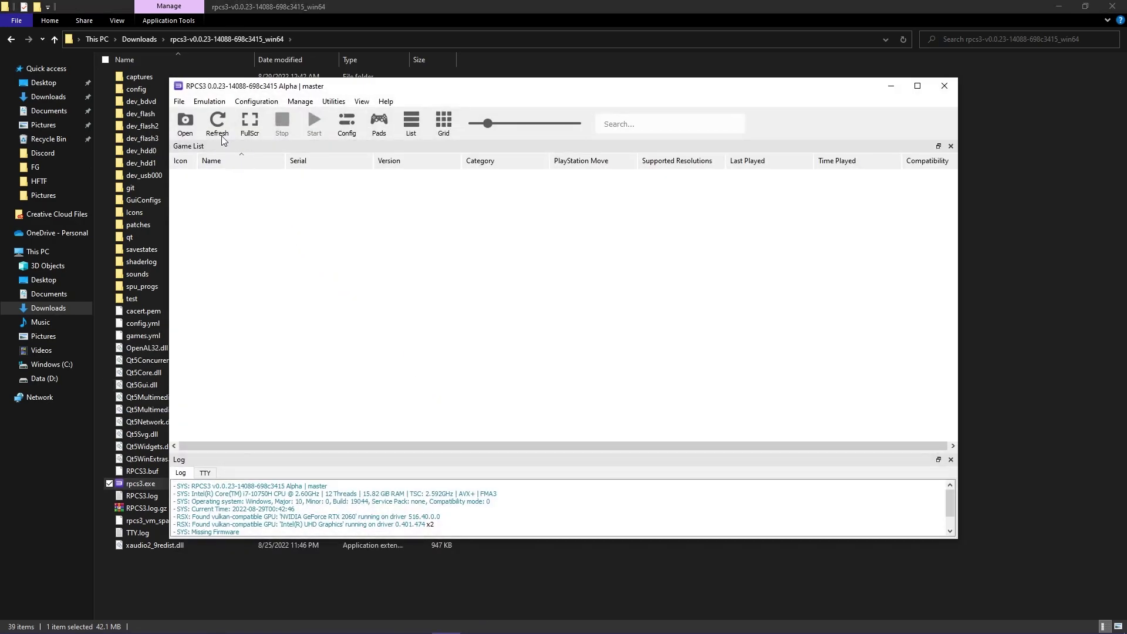
Install the PS3 firmware in RPCS3 from PS3UPDAT.PUP in Downloads and close the completion dialog.
left_click(179, 101)
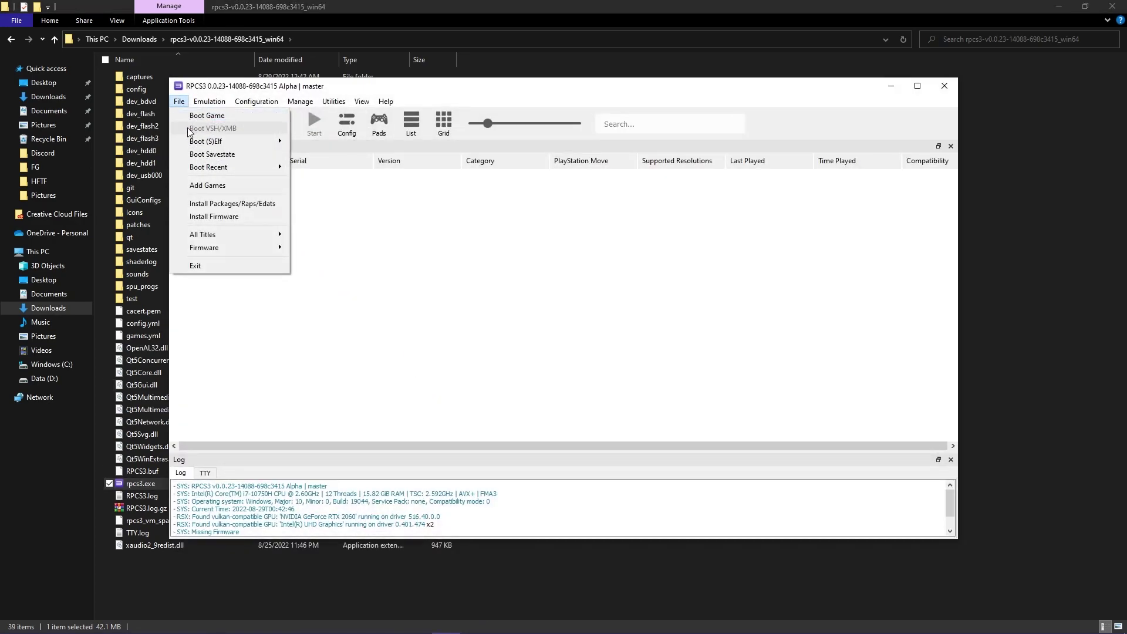
left_click(217, 217)
left_click(320, 130)
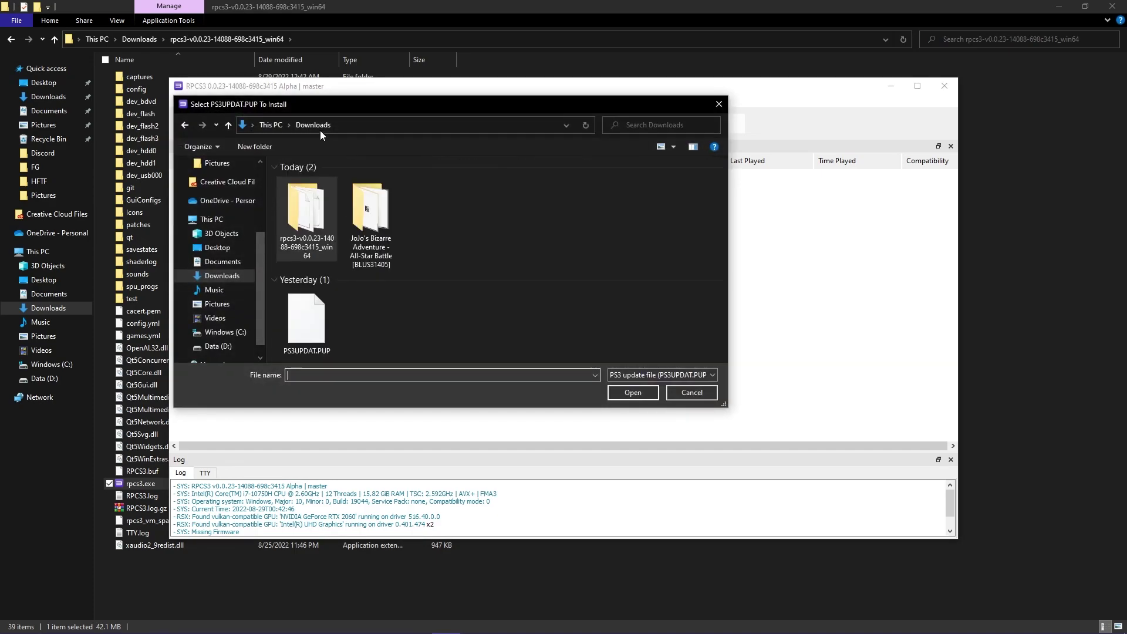
double_click(321, 324)
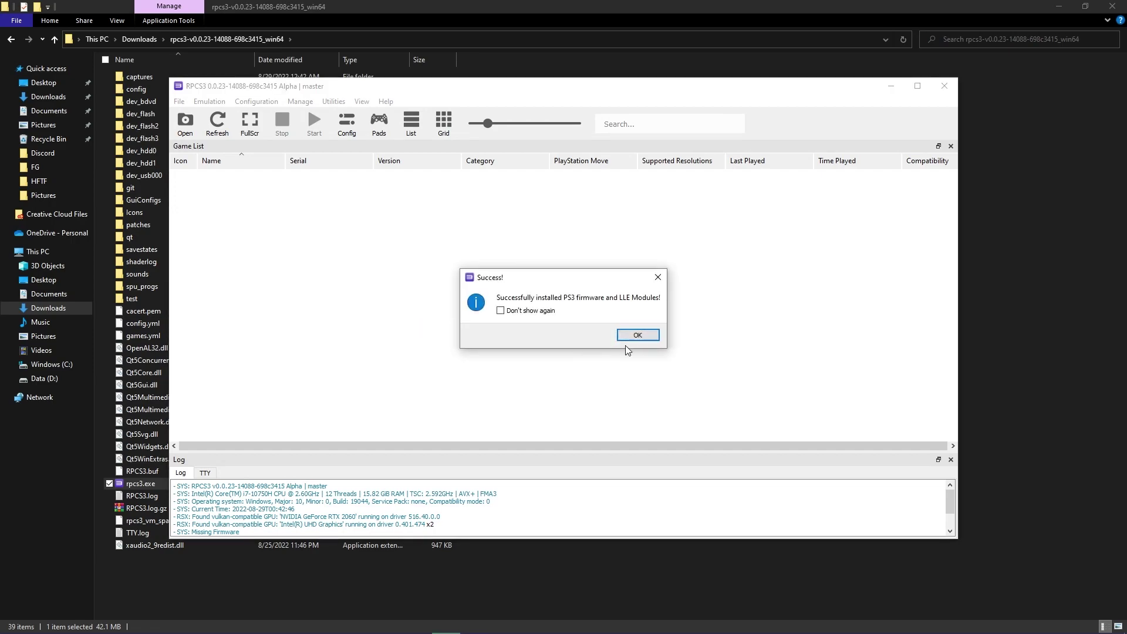
left_click(644, 336)
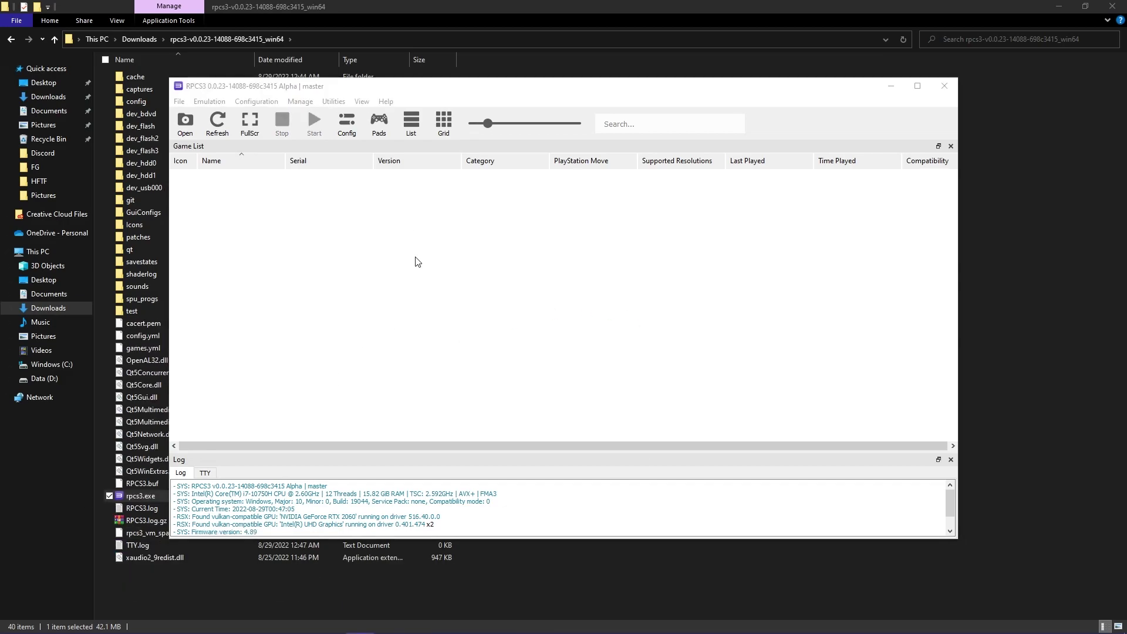
Open the gamepad settings and try the DualShock 4, DualSense, XInput and MMJoystick handlers for Player 1.
left_click(379, 125)
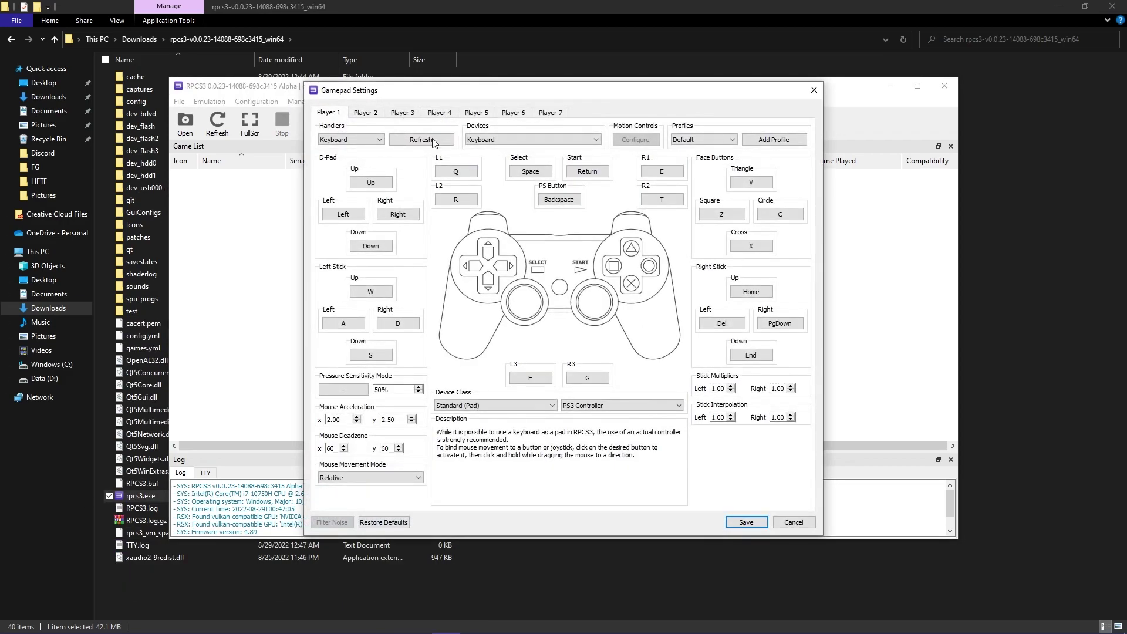
left_click(364, 144)
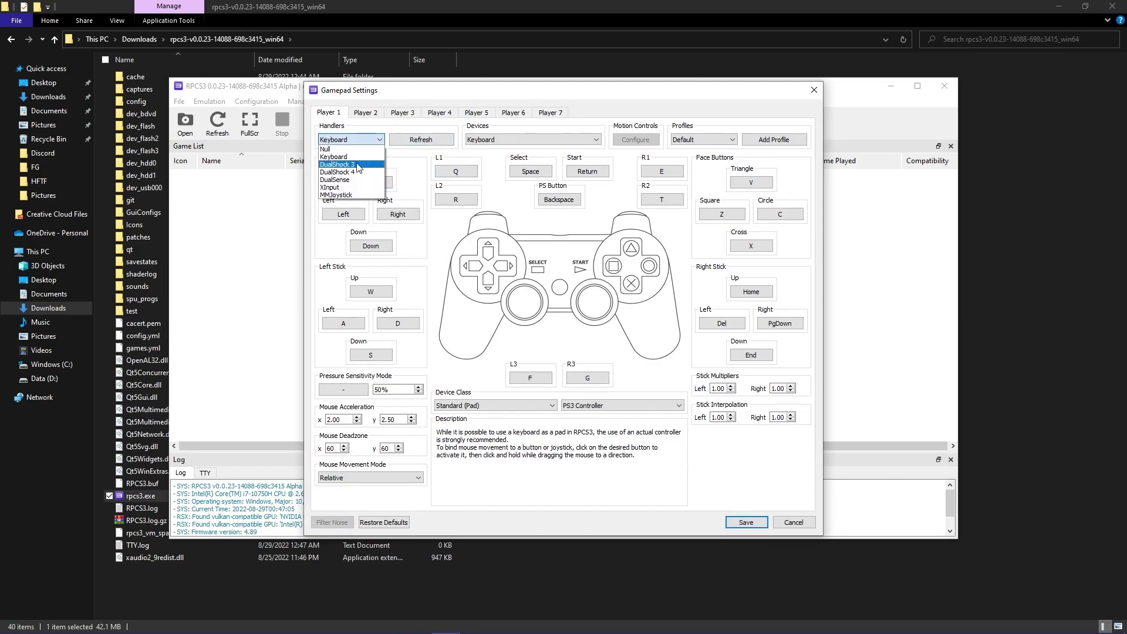
left_click(359, 160)
left_click(378, 141)
left_click(357, 173)
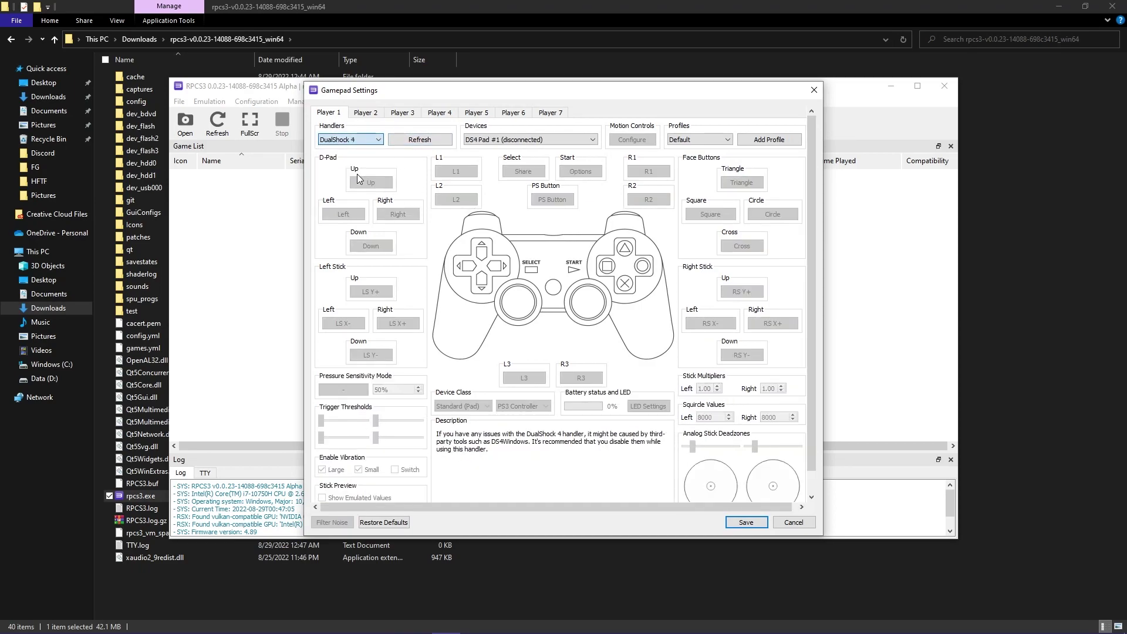
left_click(374, 143)
left_click(358, 185)
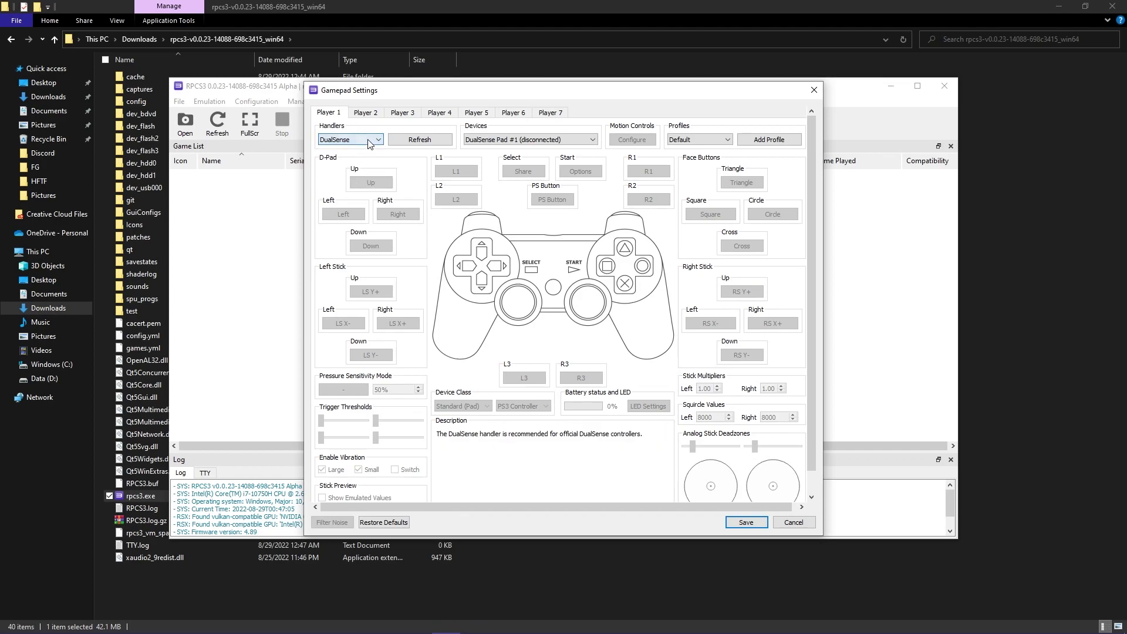
left_click(369, 142)
left_click(347, 187)
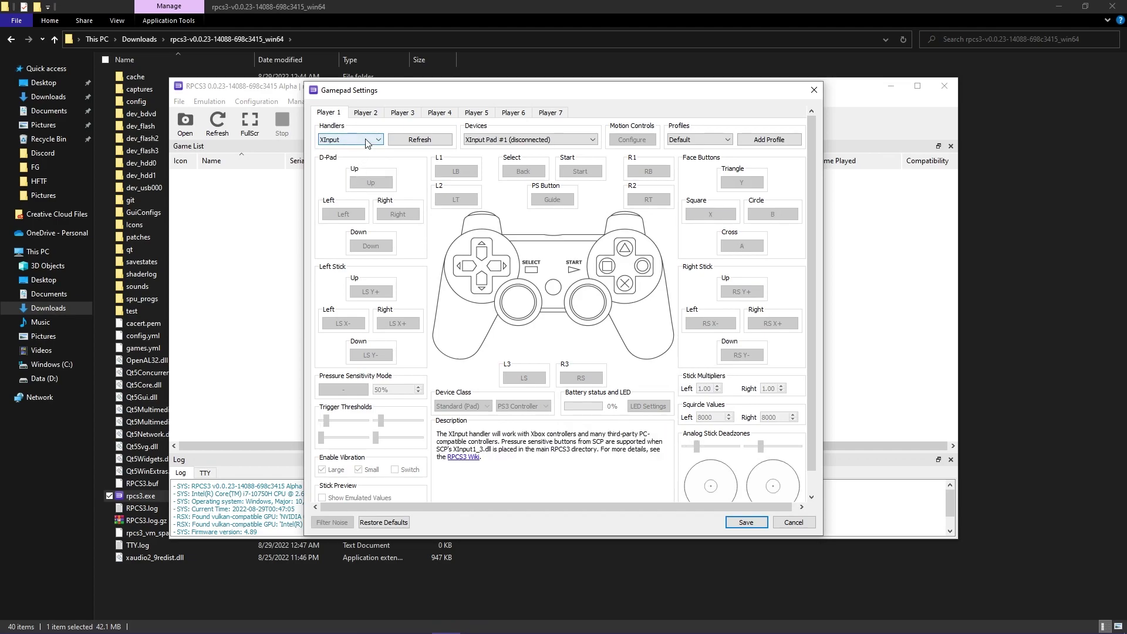
left_click(361, 140)
left_click(338, 195)
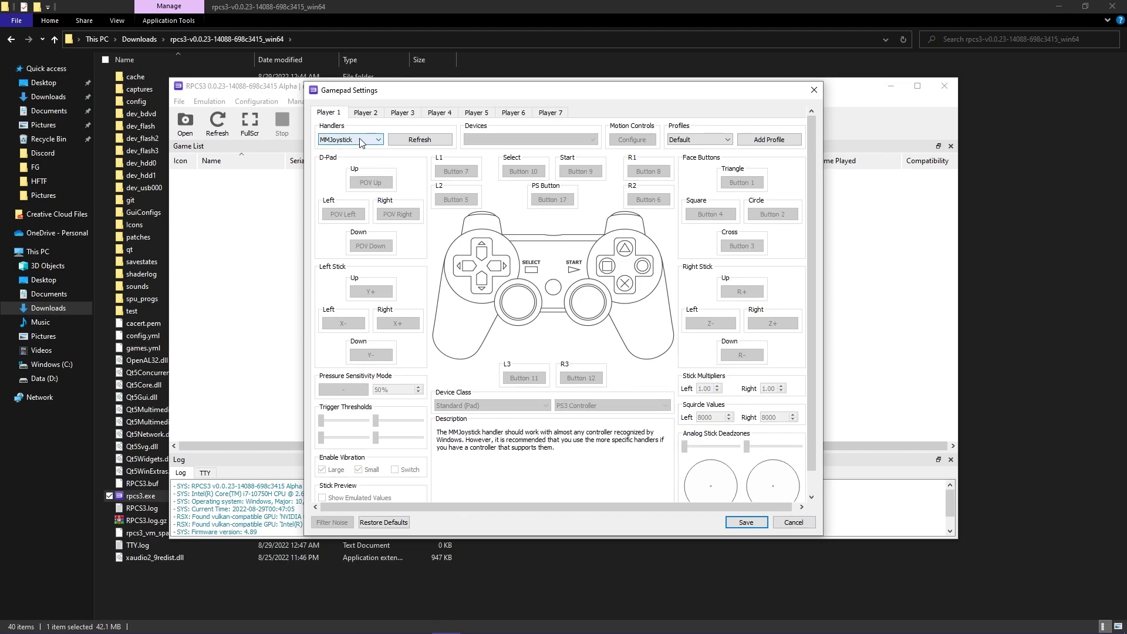
Set Player 1's gamepad handler to Keyboard and save the gamepad settings.
left_click(358, 142)
left_click(351, 157)
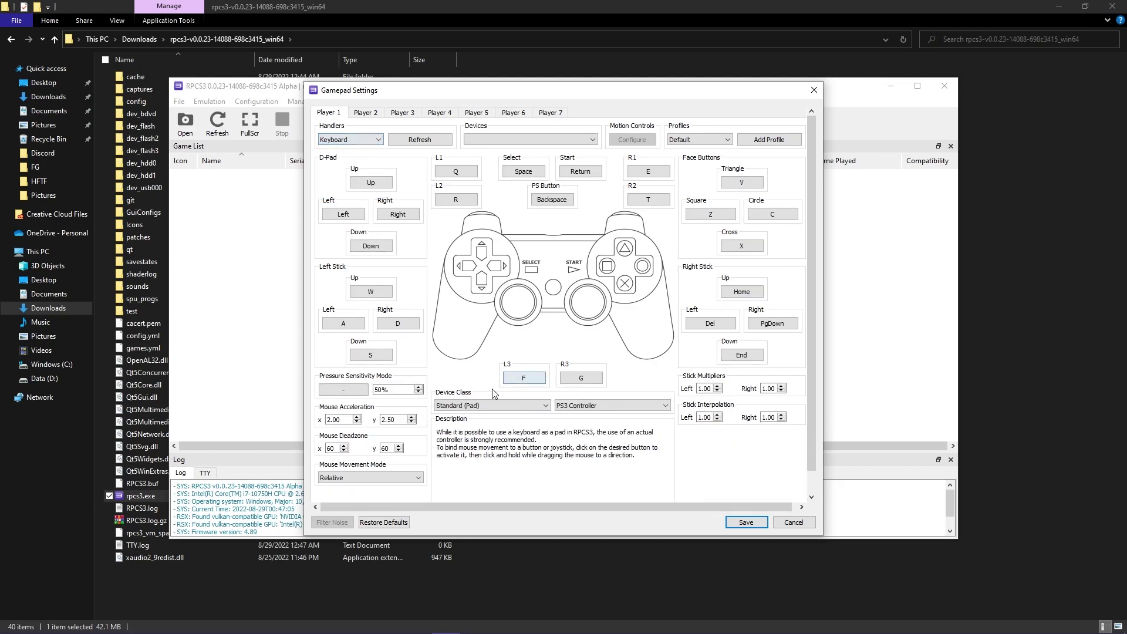
left_click(754, 523)
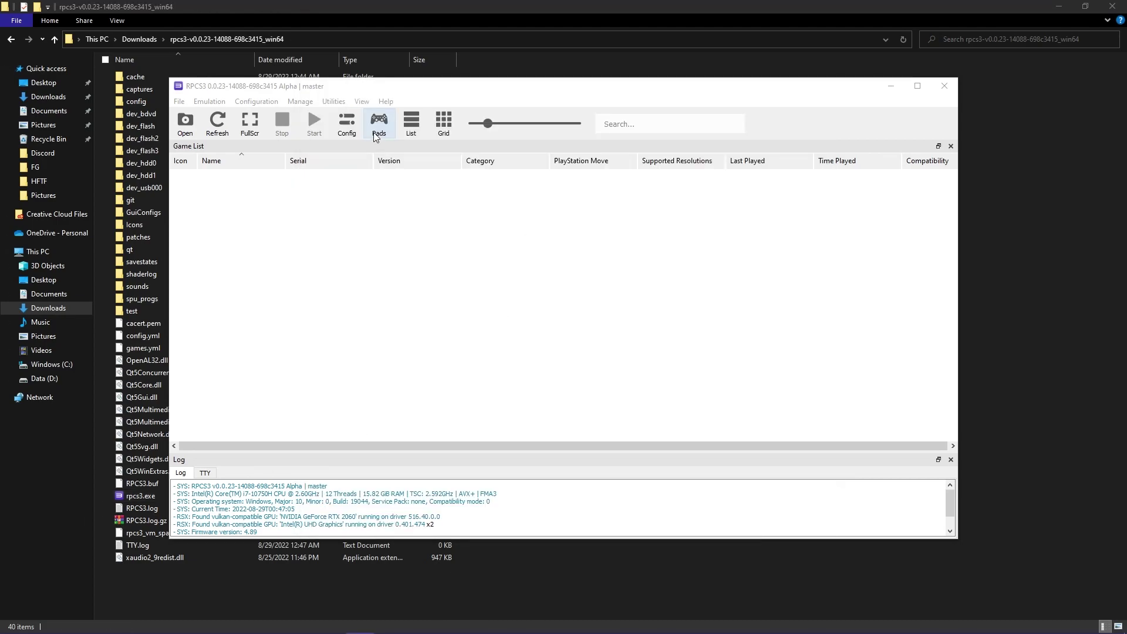
Open the emulator's CPU settings, try 3 preferred SPU threads and return the option to Auto.
left_click(337, 122)
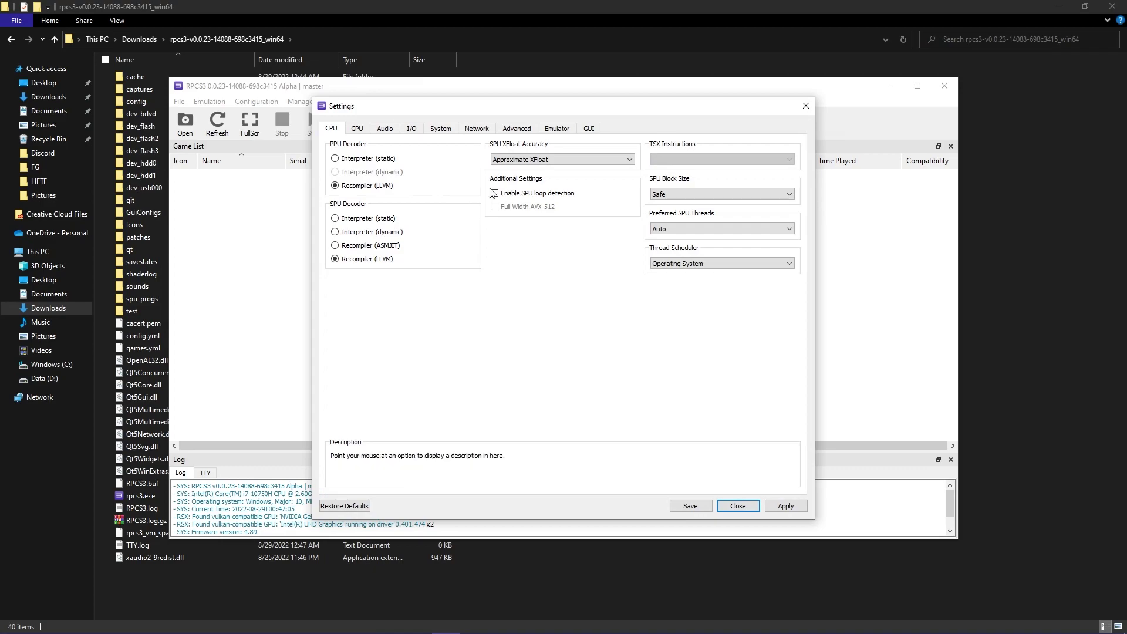
mouse_move(671, 228)
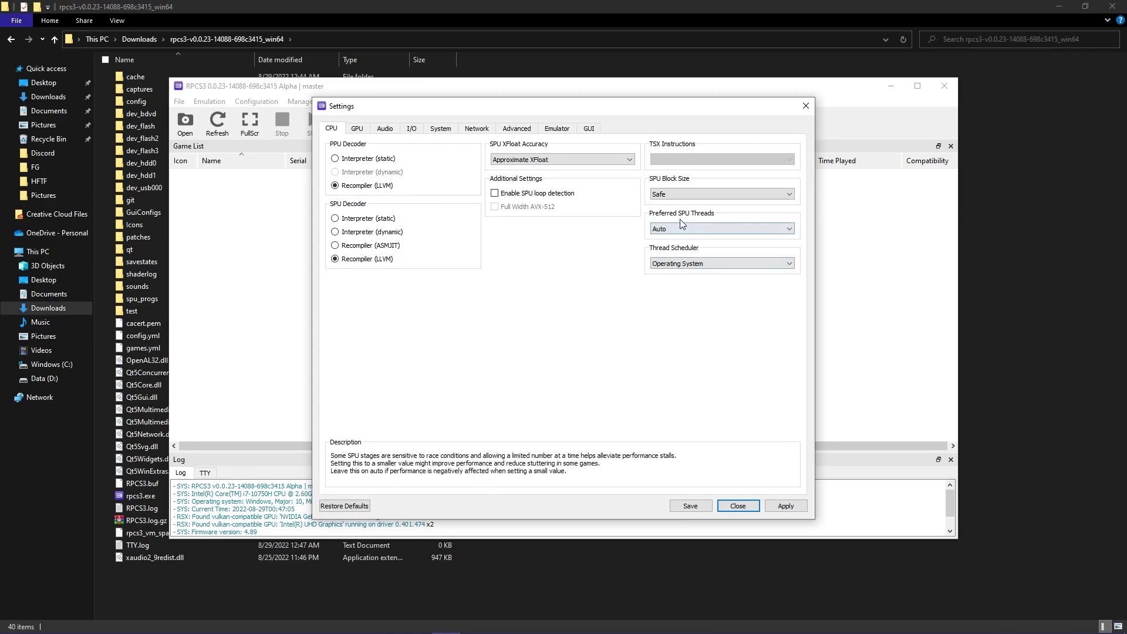
left_click(671, 228)
left_click(693, 254)
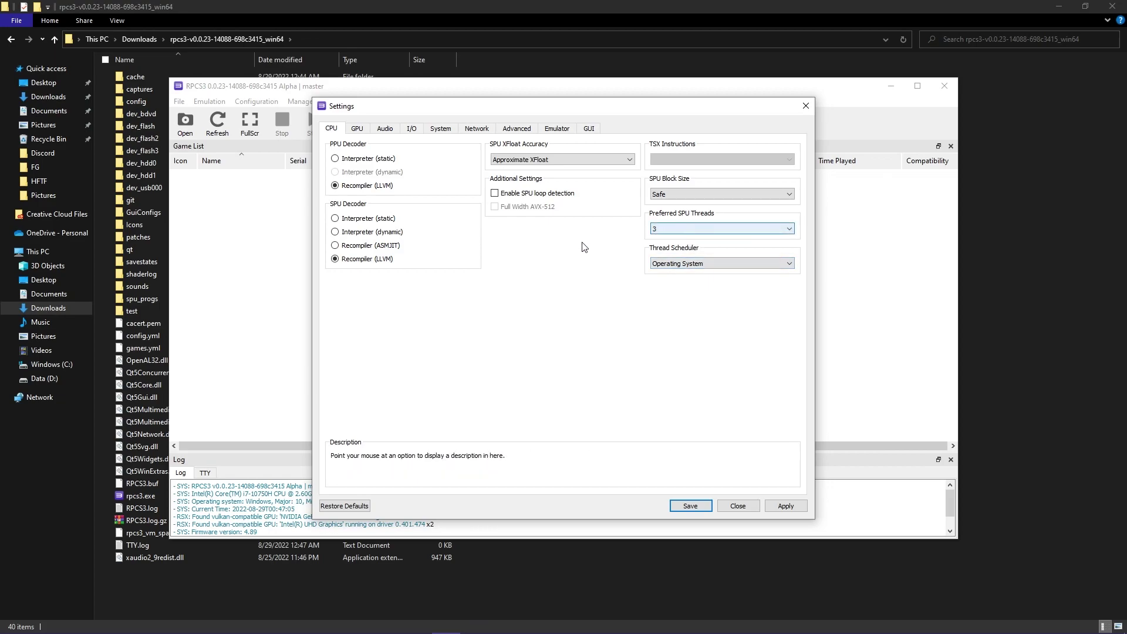
left_click(684, 229)
left_click(684, 240)
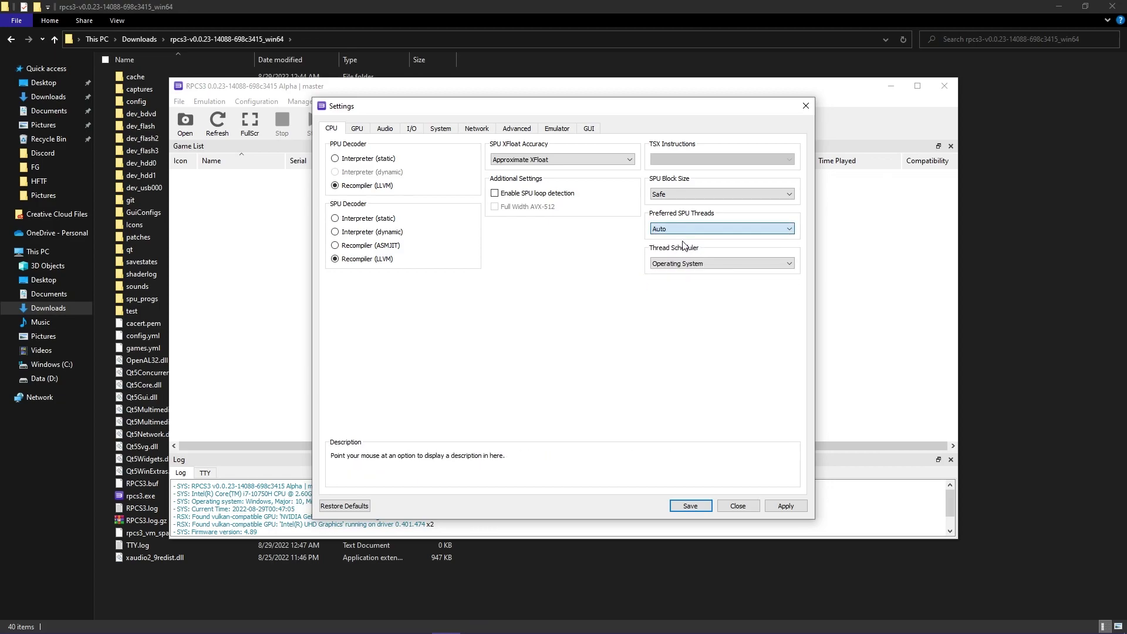
Choose Vulkan as the renderer and NVIDIA GeForce RTX 2060 as the graphics device, and review the ZCULL accuracy options.
left_click(358, 129)
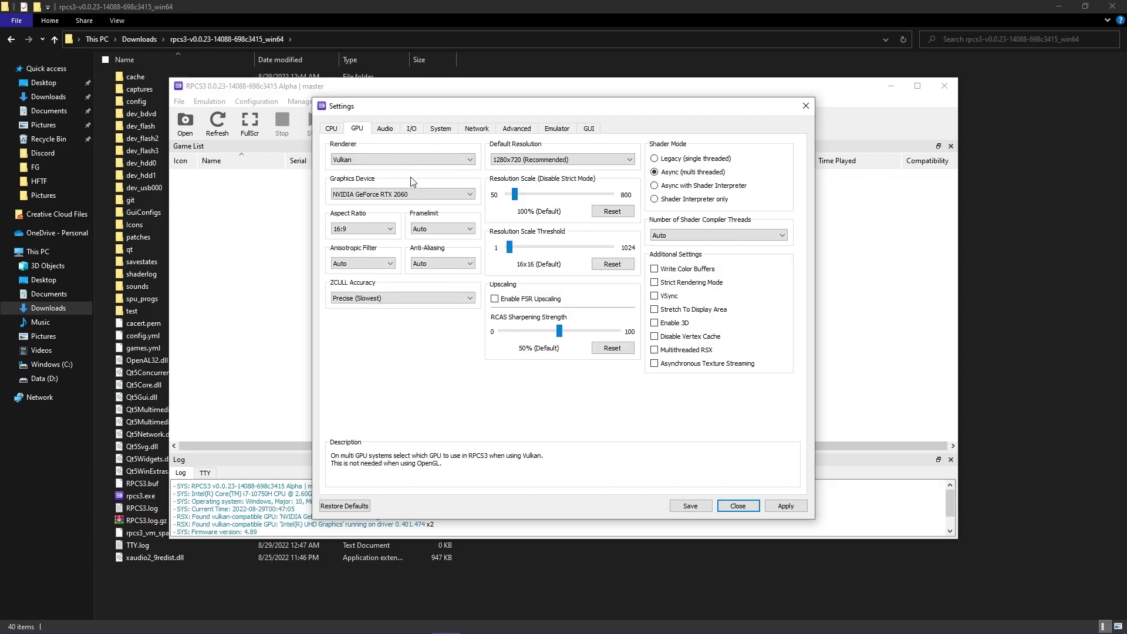
left_click(400, 159)
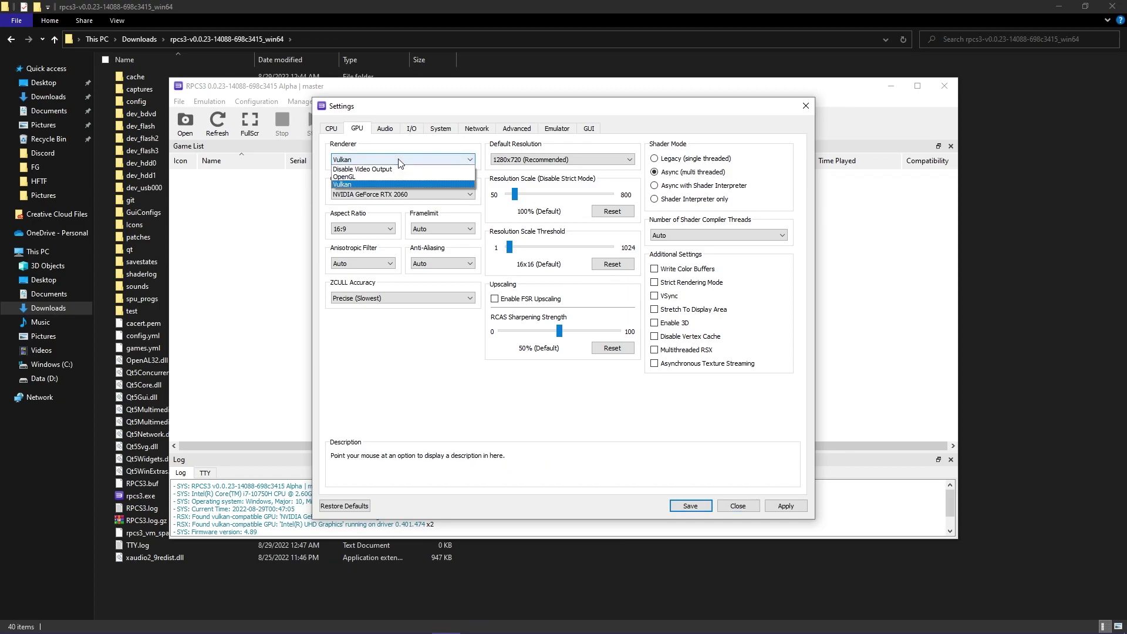
left_click(368, 183)
left_click(406, 195)
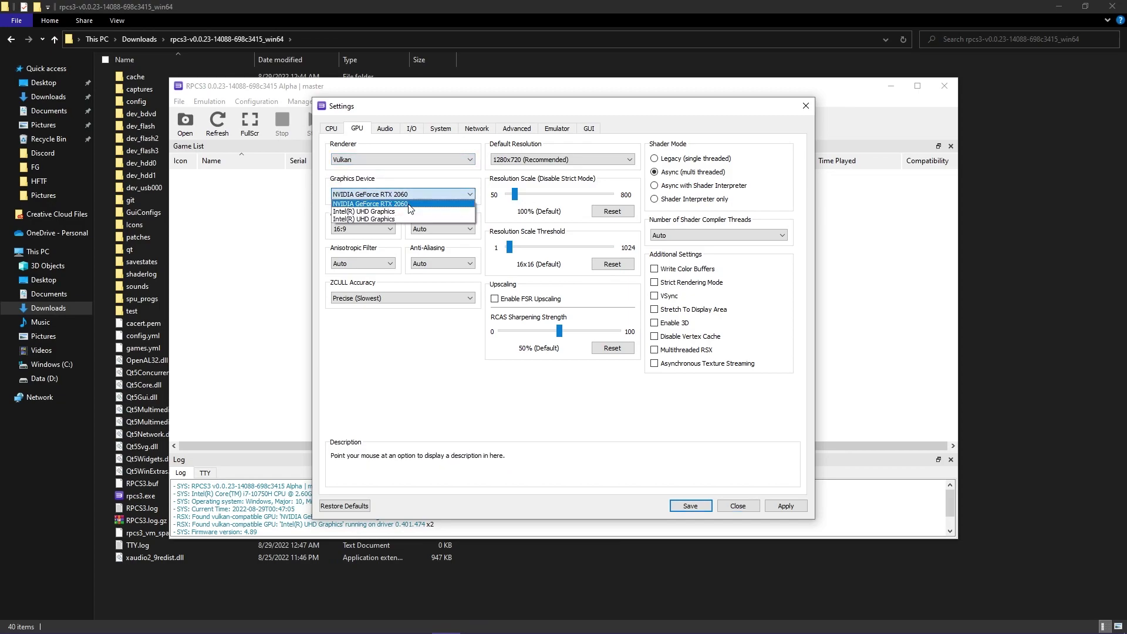
left_click(409, 204)
left_click(386, 298)
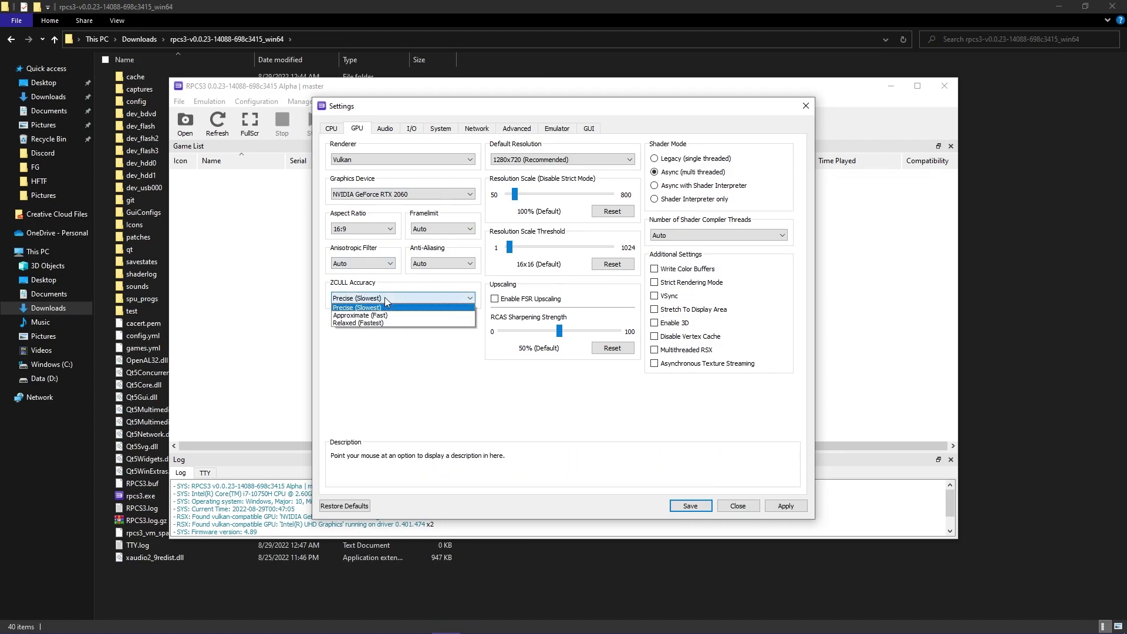
left_click(394, 297)
Choose Cubeb as the audio output in the audio settings.
left_click(385, 128)
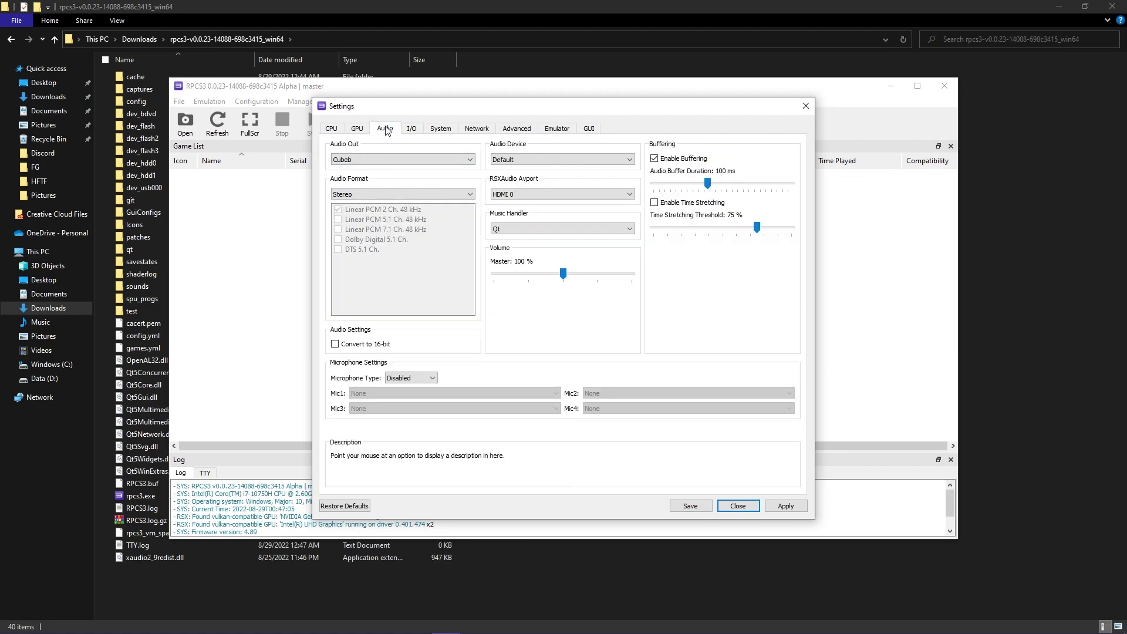
left_click(410, 160)
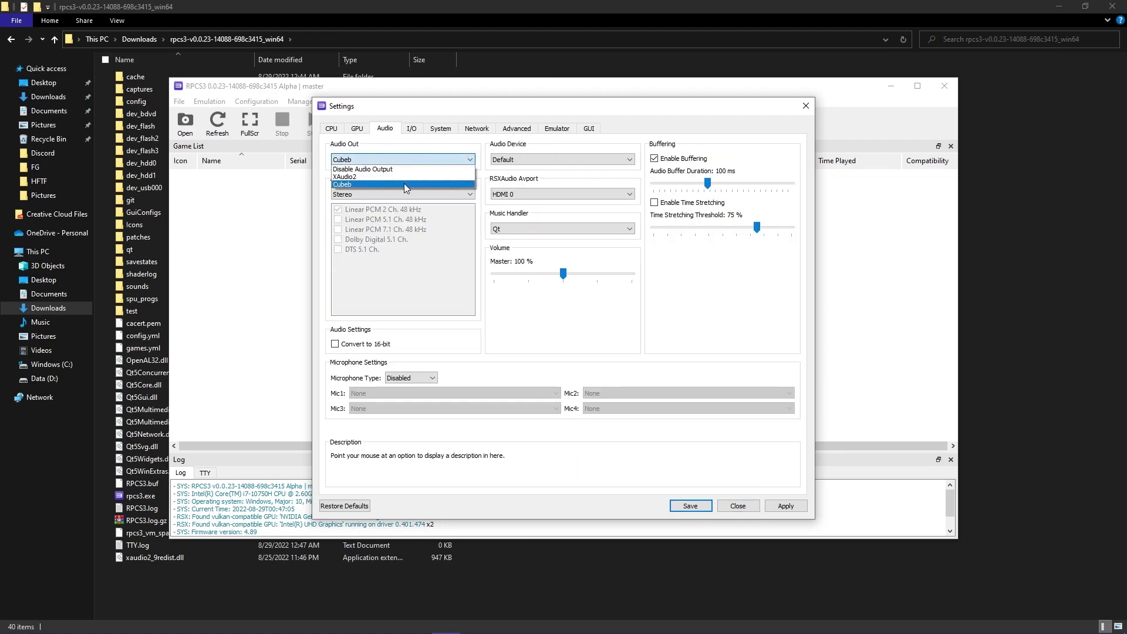
left_click(403, 184)
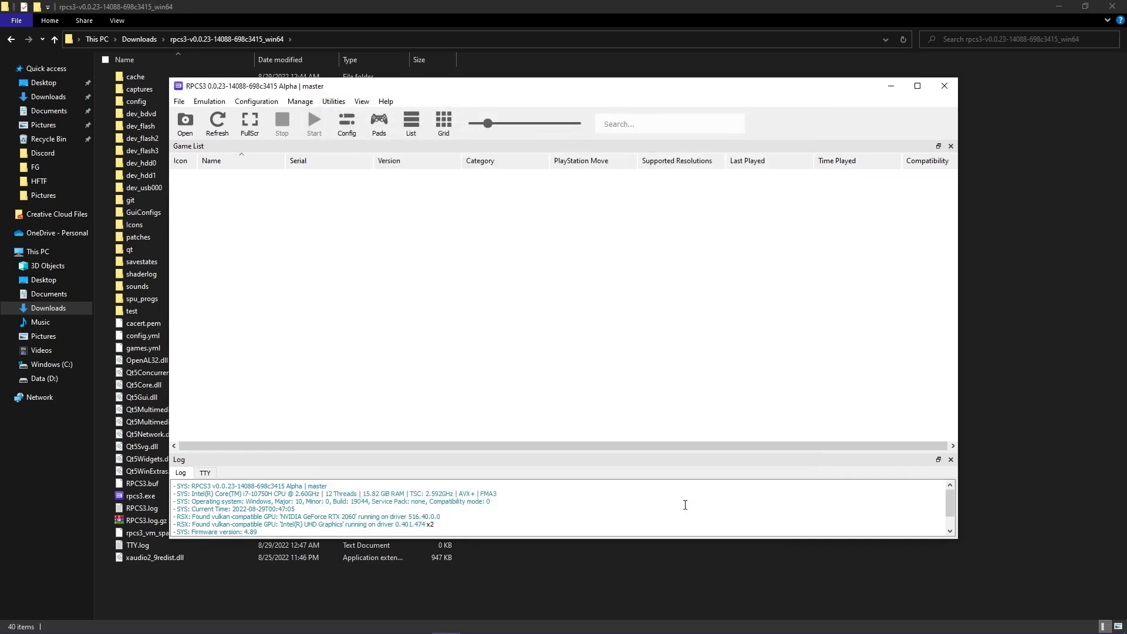
Boot the game from the inner JoJo's Bizarre Adventure - All-Star Battle folder in Downloads and maximize its window.
left_click(185, 123)
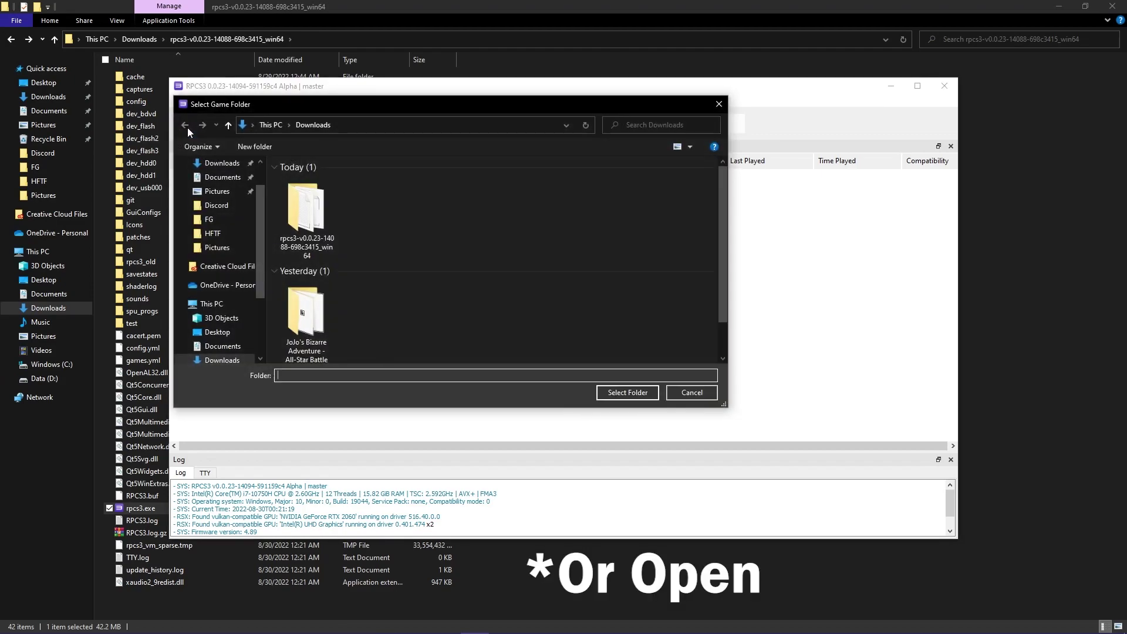
double_click(323, 304)
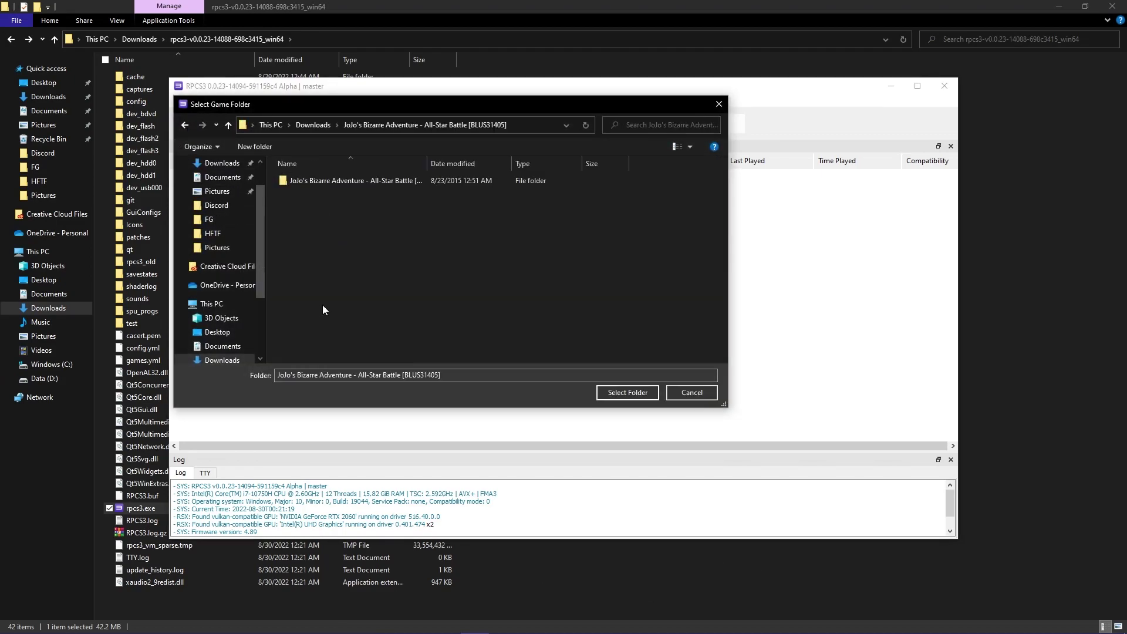
left_click(372, 186)
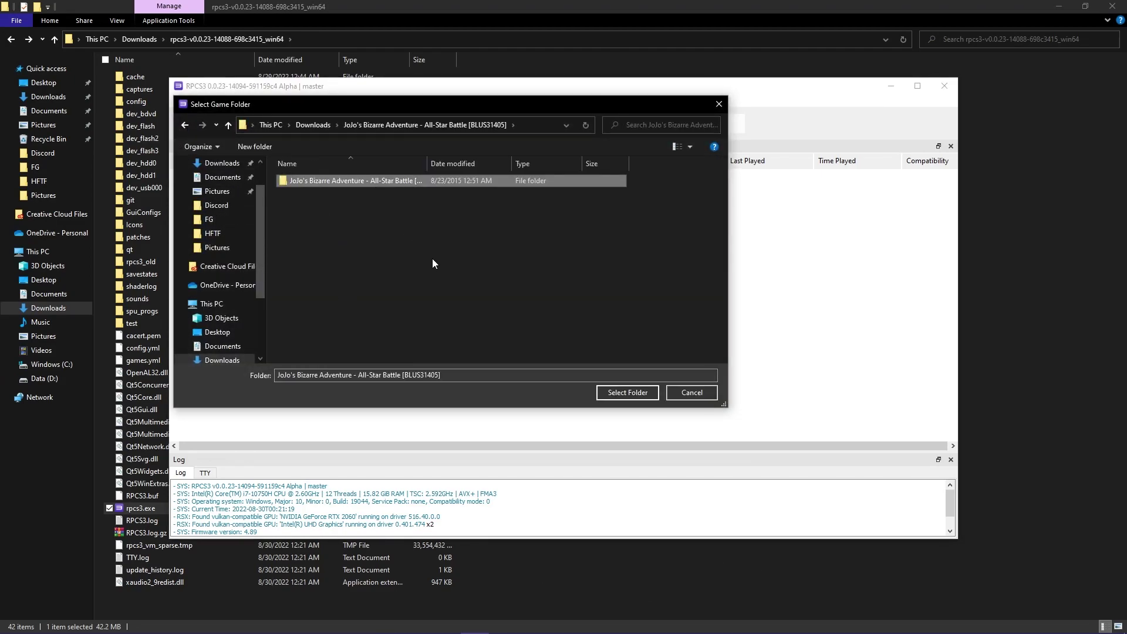
left_click(628, 392)
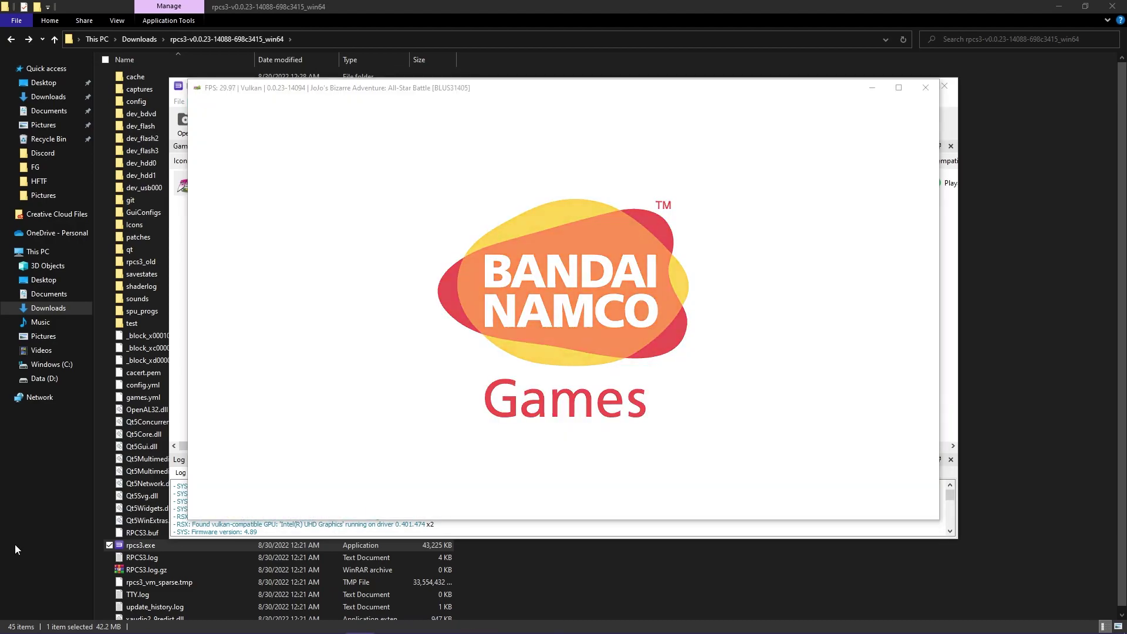
left_click(898, 89)
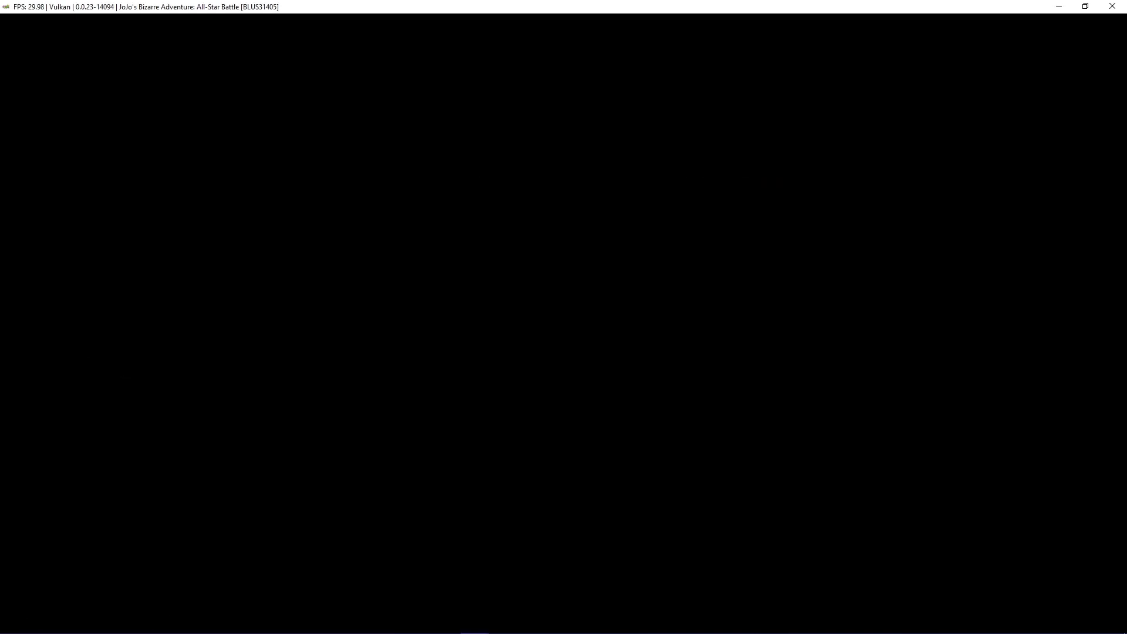
Start the game from its title screen, create new save data and dismiss the PlayStation Network notices and Mode Select tutorial.
key("x")
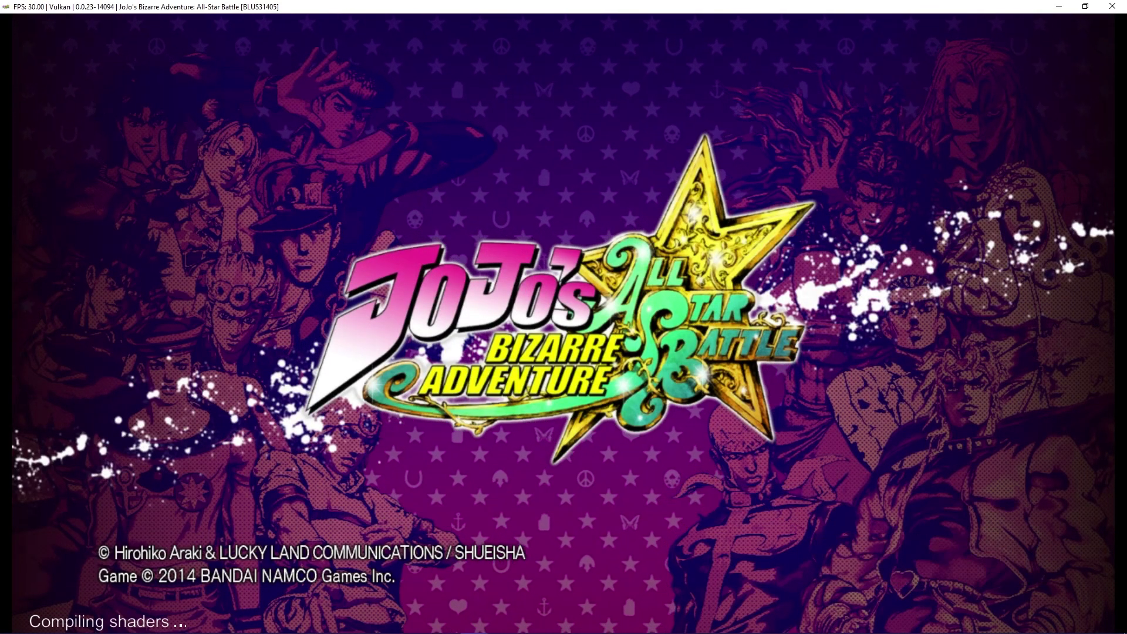
key("Return")
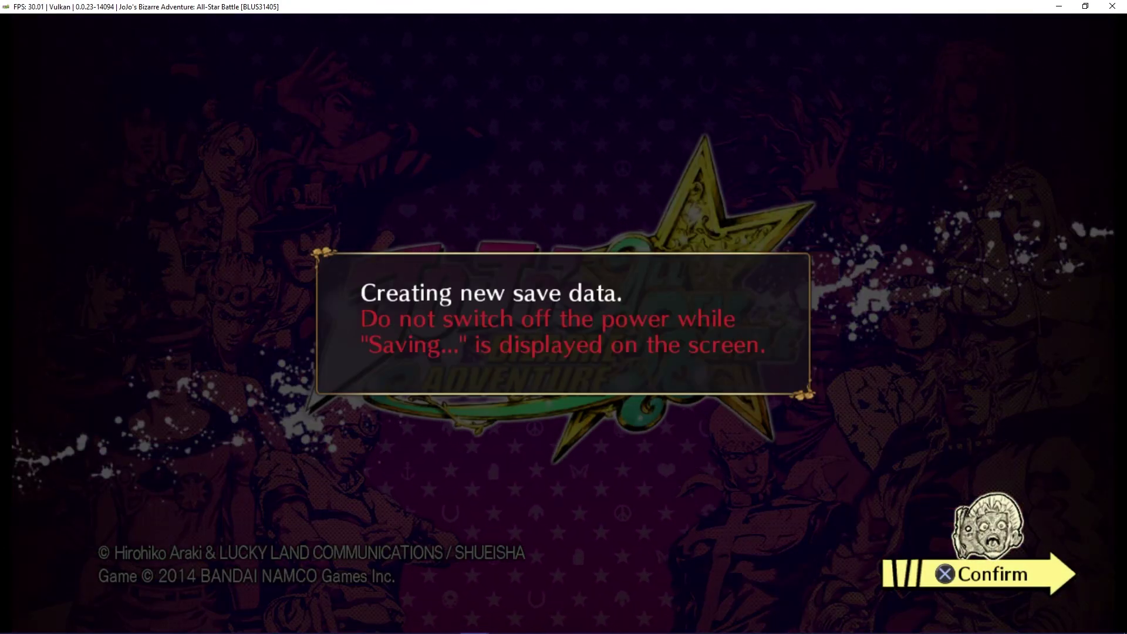
key("x")
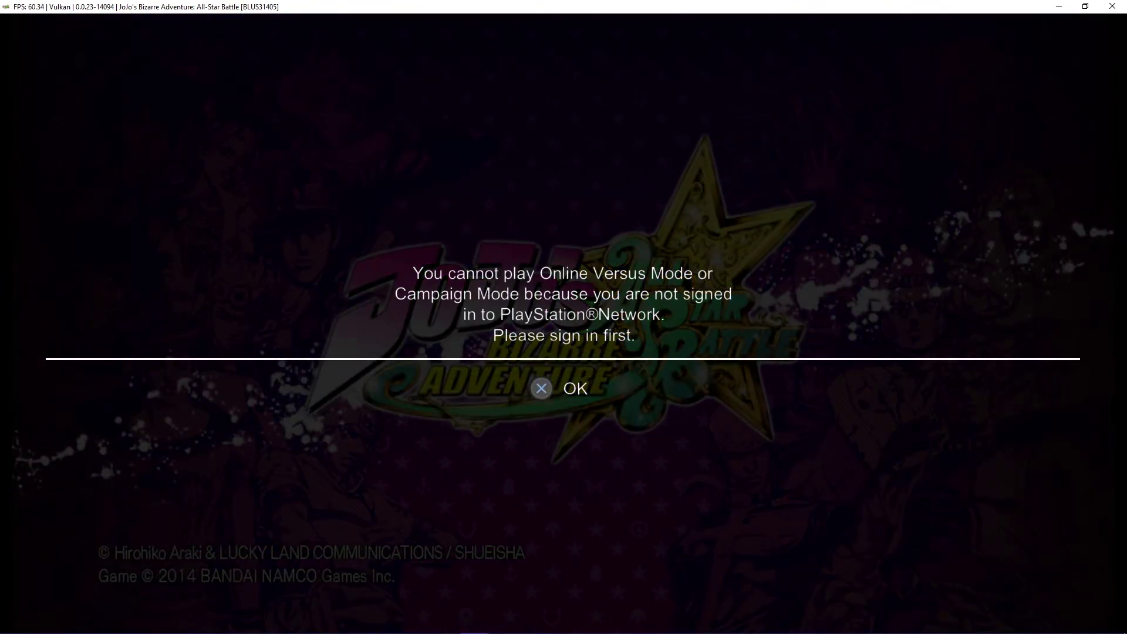
key("x")
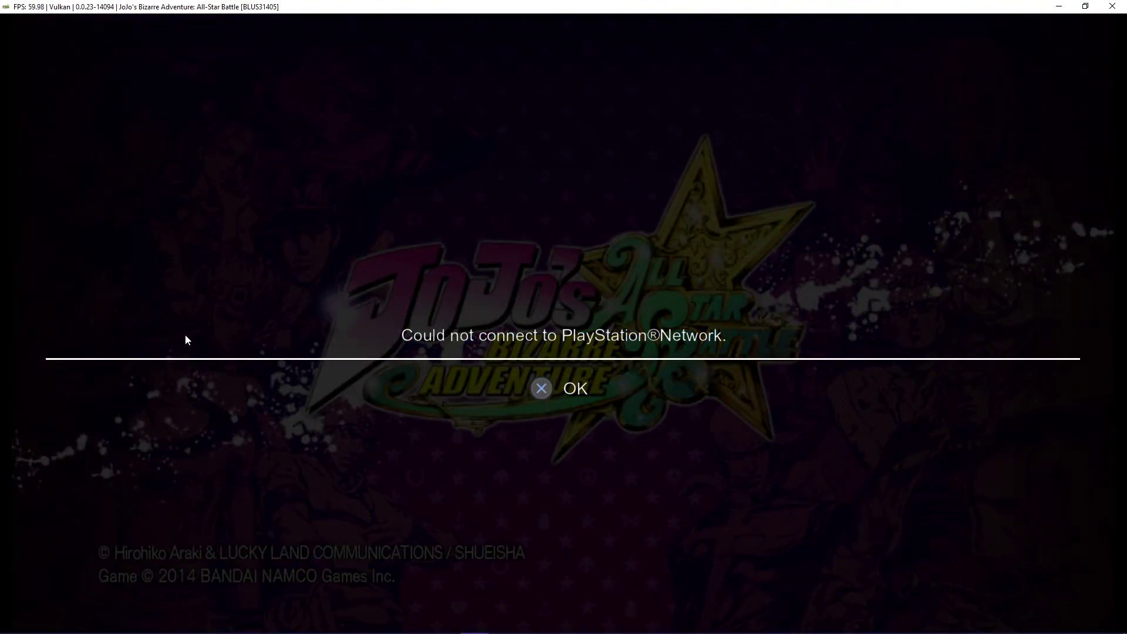
key("x")
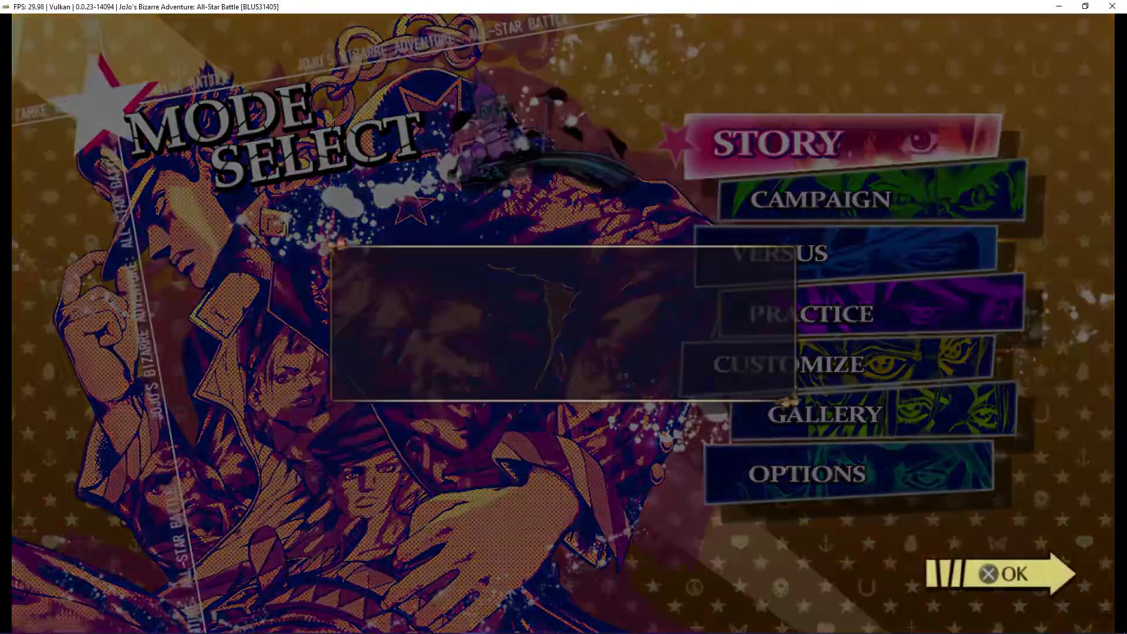
key("x")
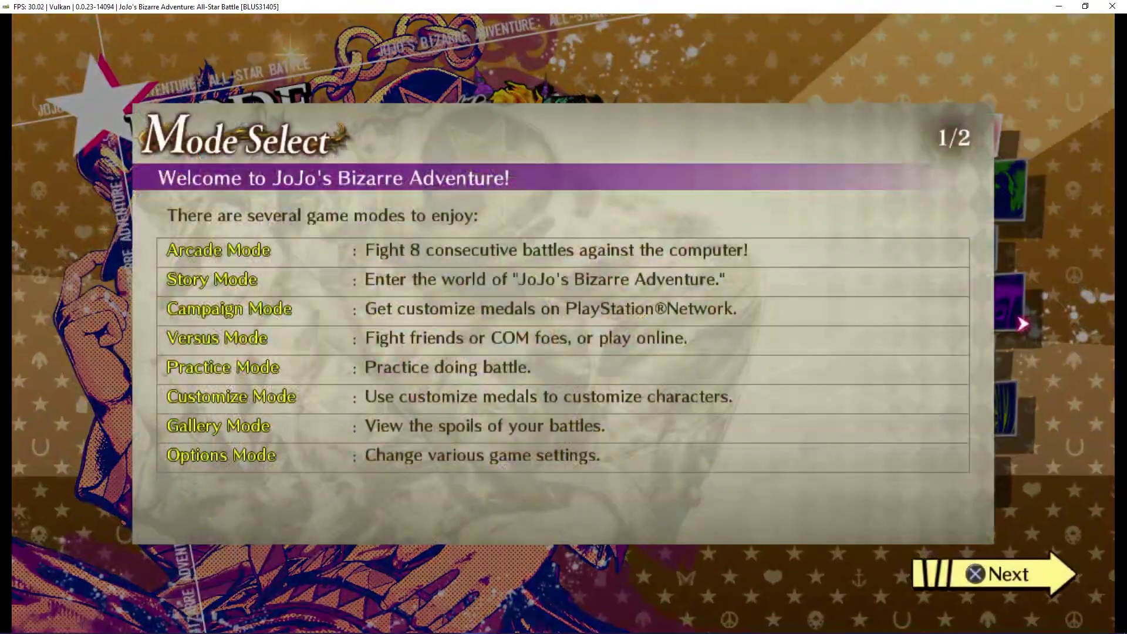
key("x")
key("x")
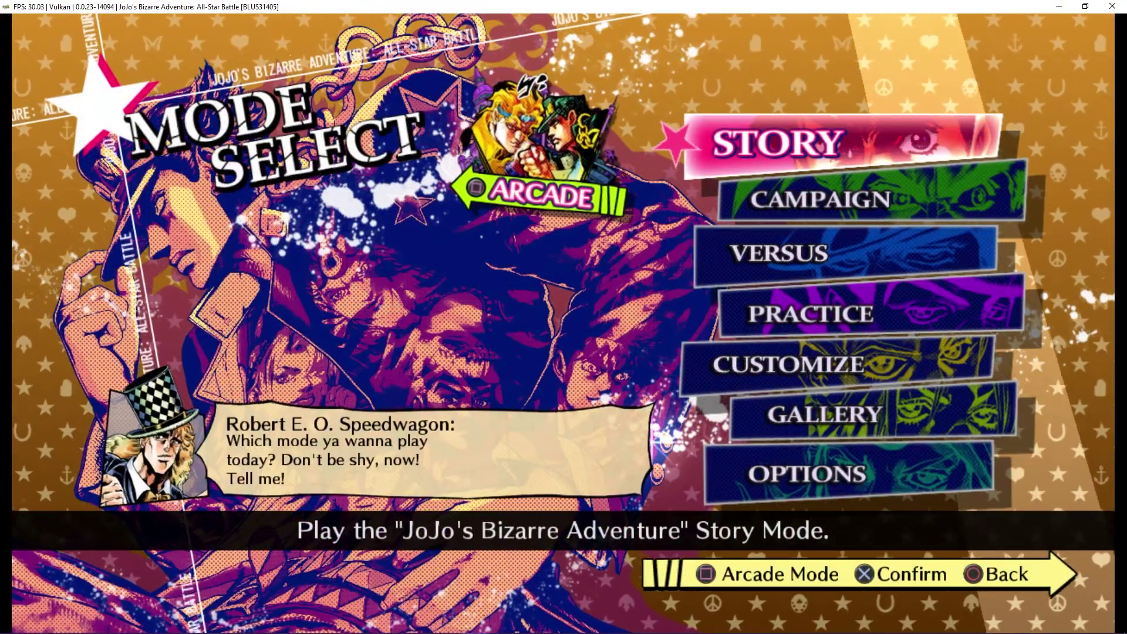
Move the selection down the Mode Select list to Options and confirm.
key("Down")
key("Down")
key("Down")
key("Down")
key("Down")
key("Down")
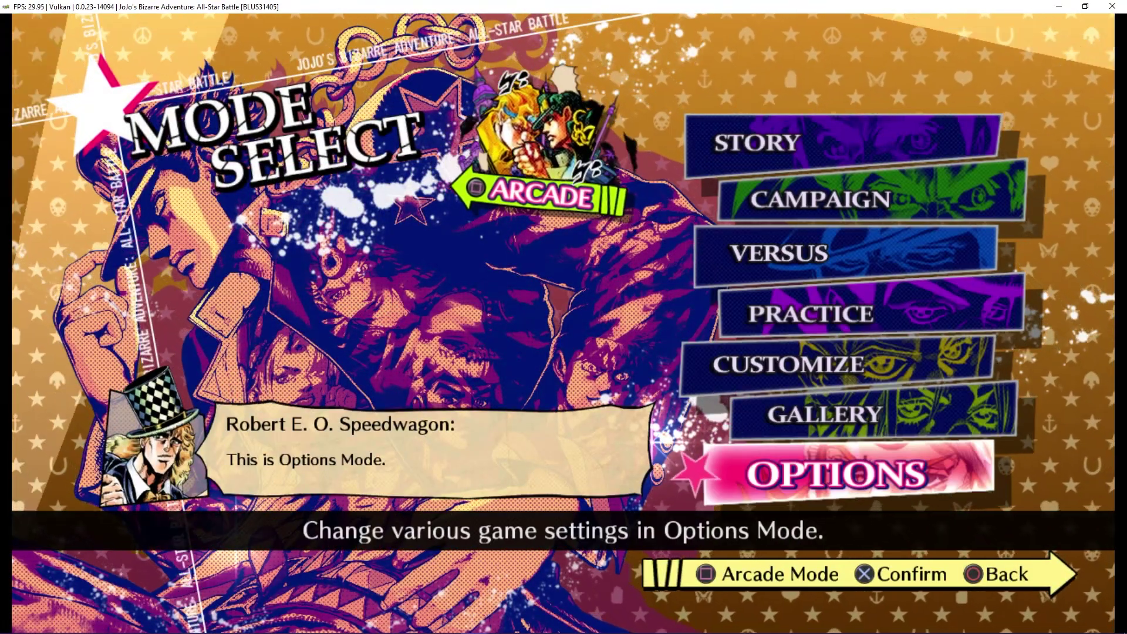
key("x")
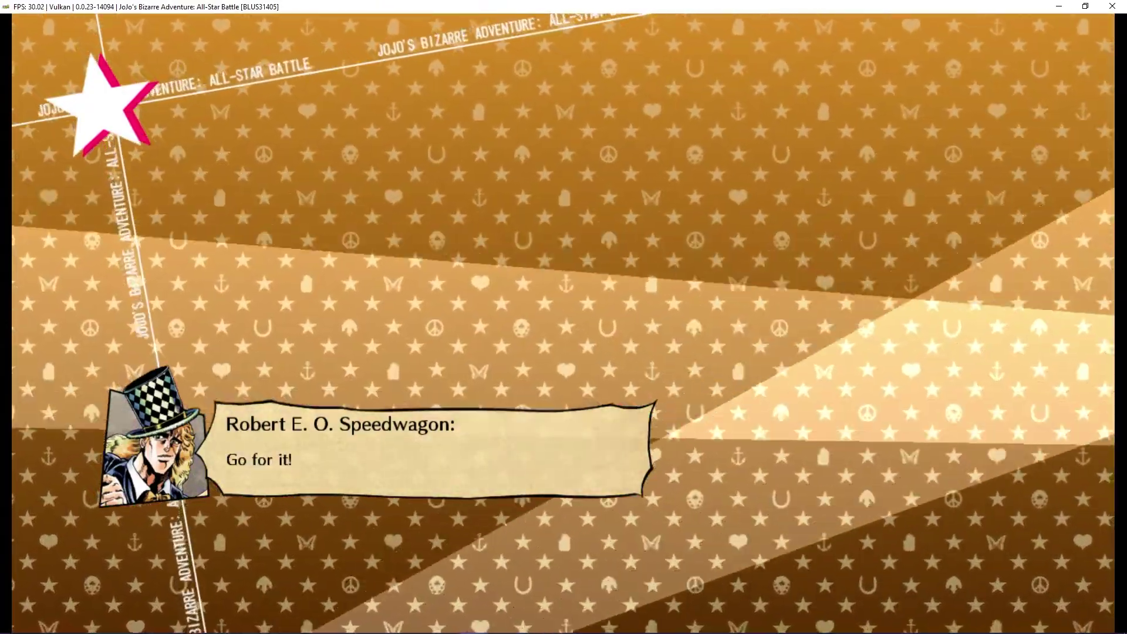
Test the keyboard controls in a battle as Jotaro Kujo against Giorno Giovanna by moving both ways, jumping and attacking.
key("Right")
key("Right")
key("Up")
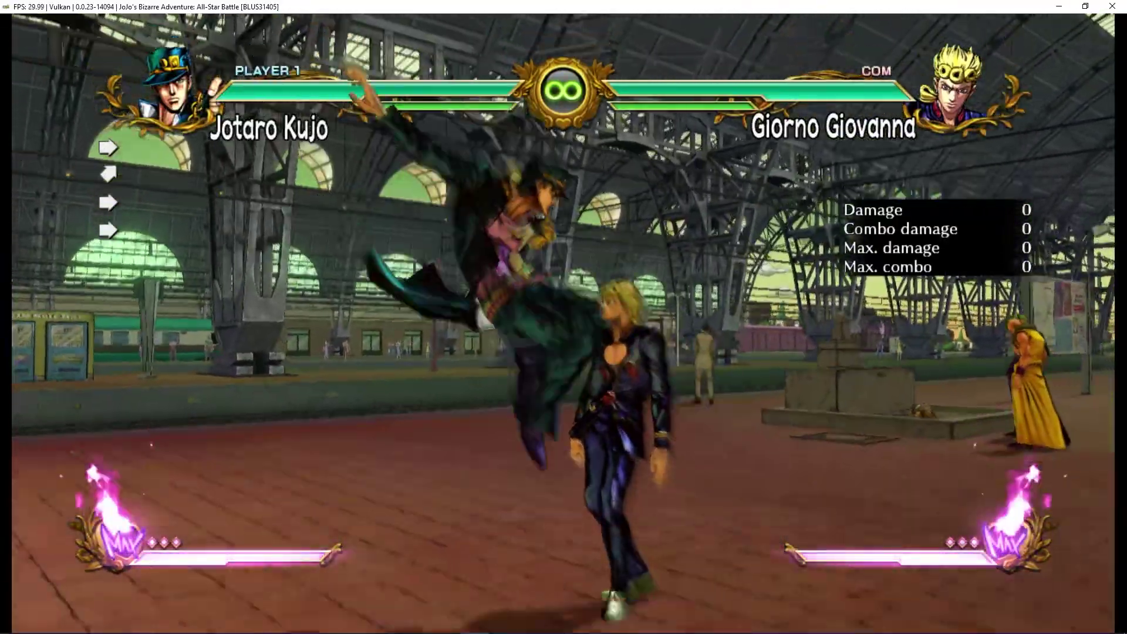
key("Left")
key("Left")
key("Left")
key("z")
key("v")
key("c")
key("c")
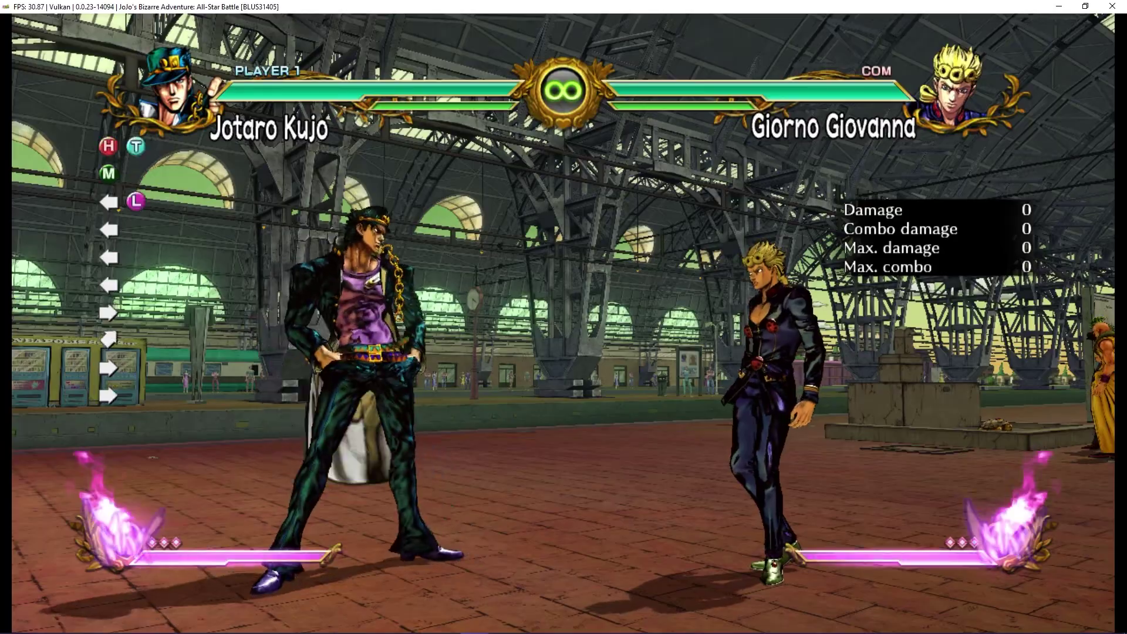
Try backward and forward dashes, crouching and attack button combinations with Jotaro Kujo in the practice battle.
key("Left")
key("Left")
key("Left")
key("Right")
key("Right")
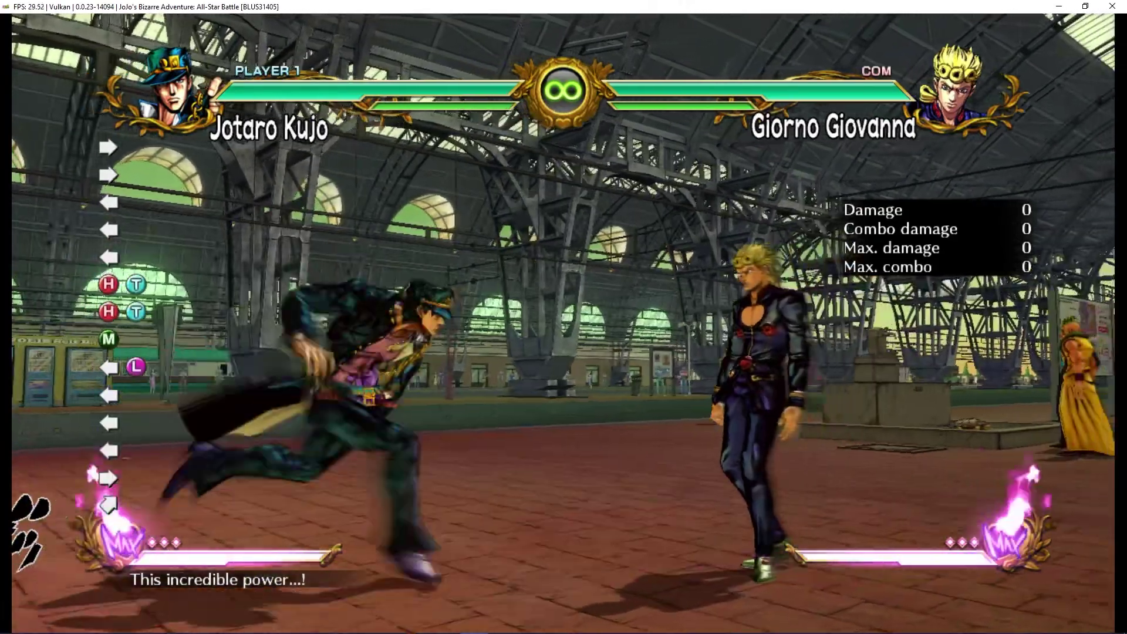
key("e")
key("x")
key("Down")
key("x")
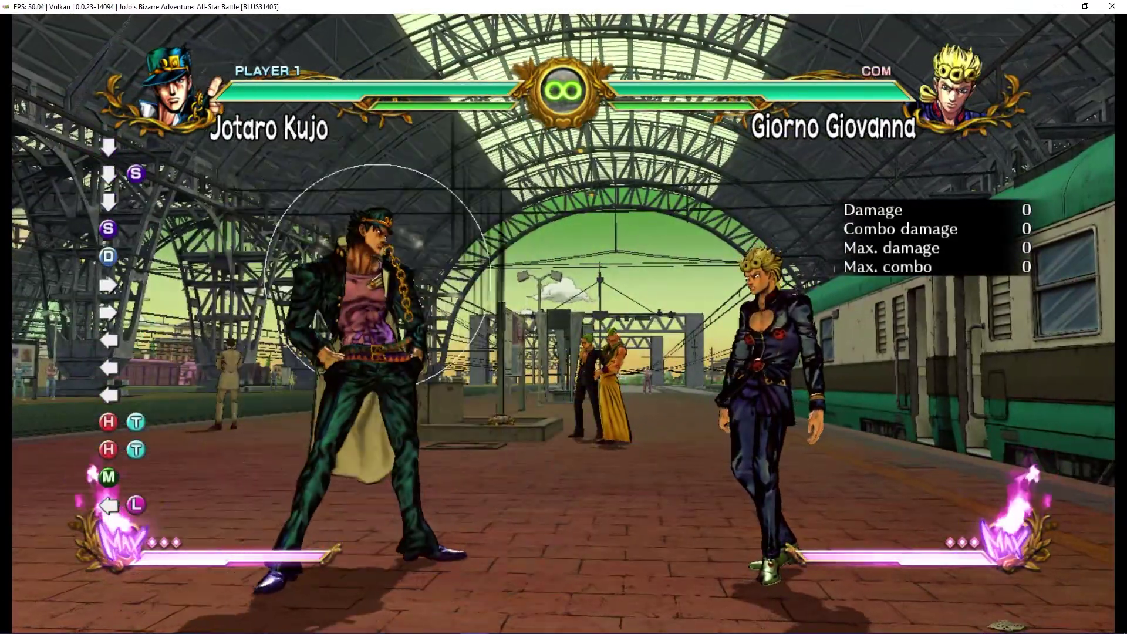
key("z+v+c")
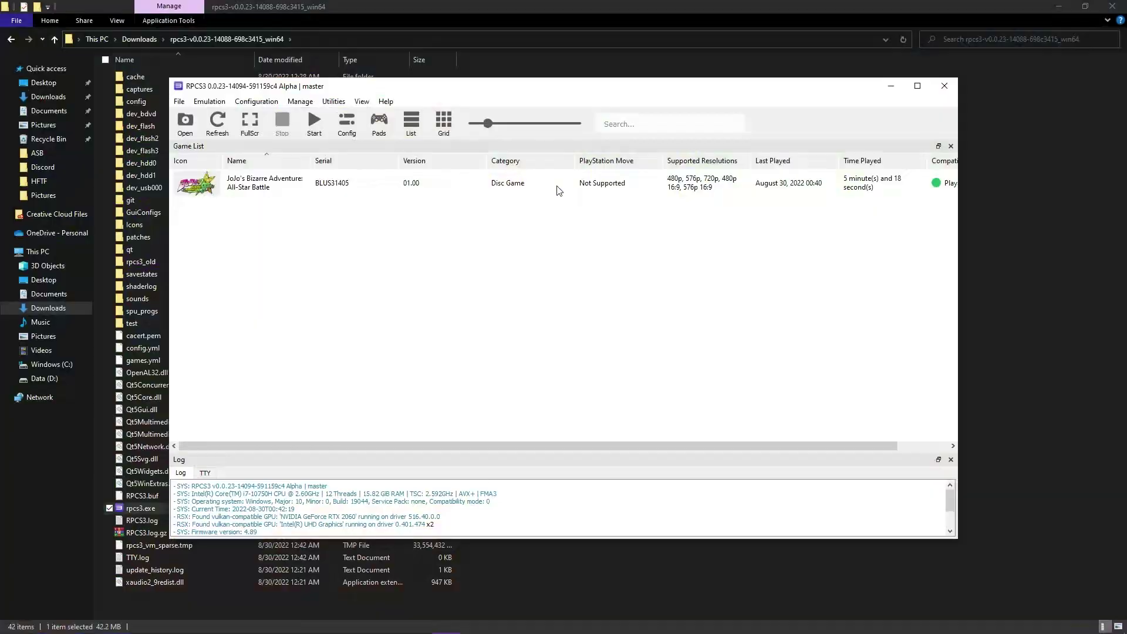
Boot JoJo's Bizarre Adventure: All-Star Battle from the RPCS3 game list and maximize the game window.
right_click(558, 191)
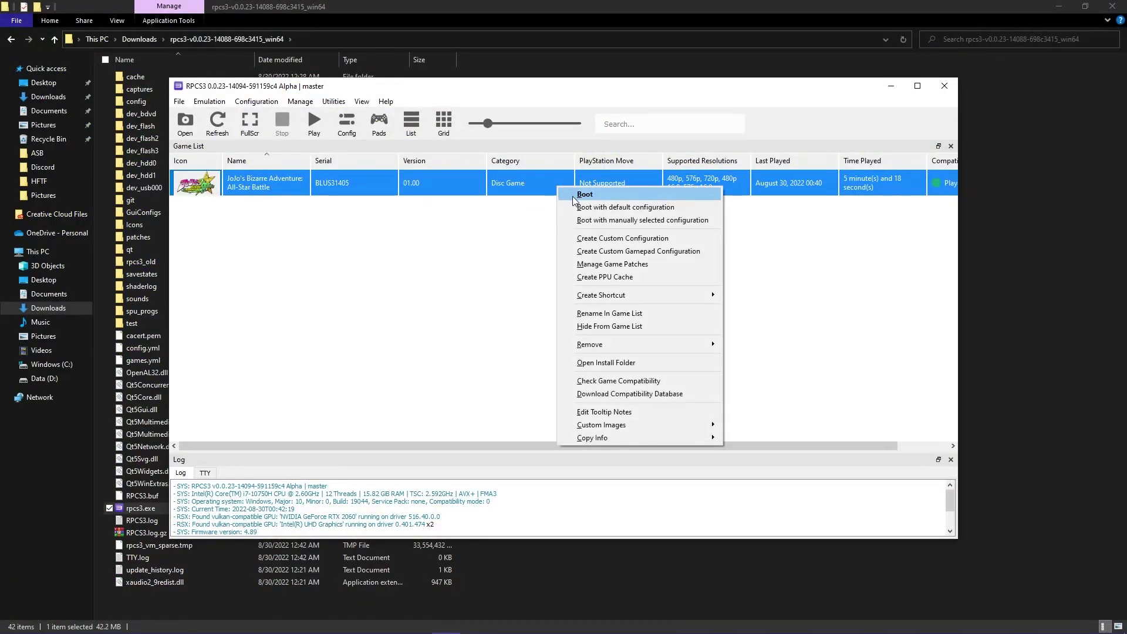
left_click(575, 197)
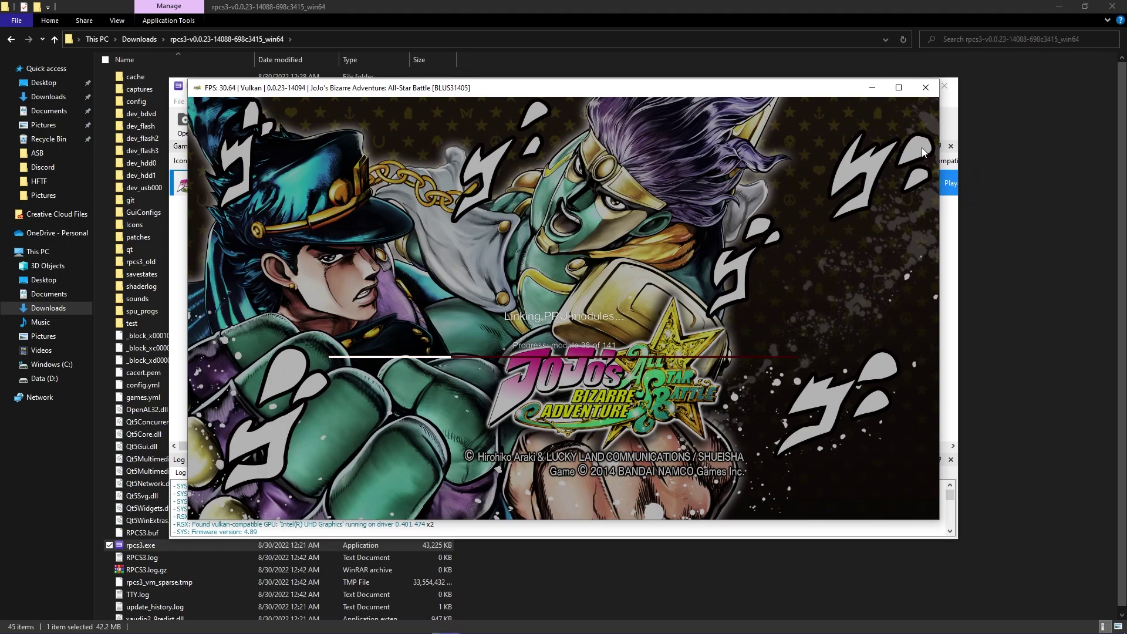
left_click(898, 88)
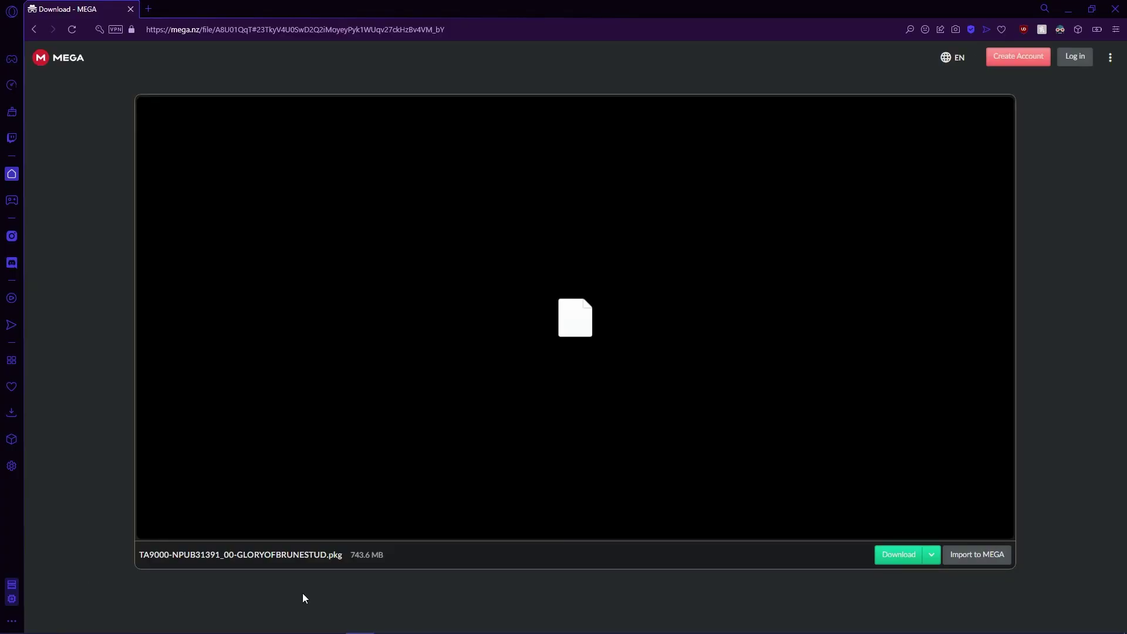
Download TA9000-NPUB31391_00-GLORYOFBRUNESTUD.pkg from MEGA into Downloads and install that DLC package in RPCS3.
left_click(898, 555)
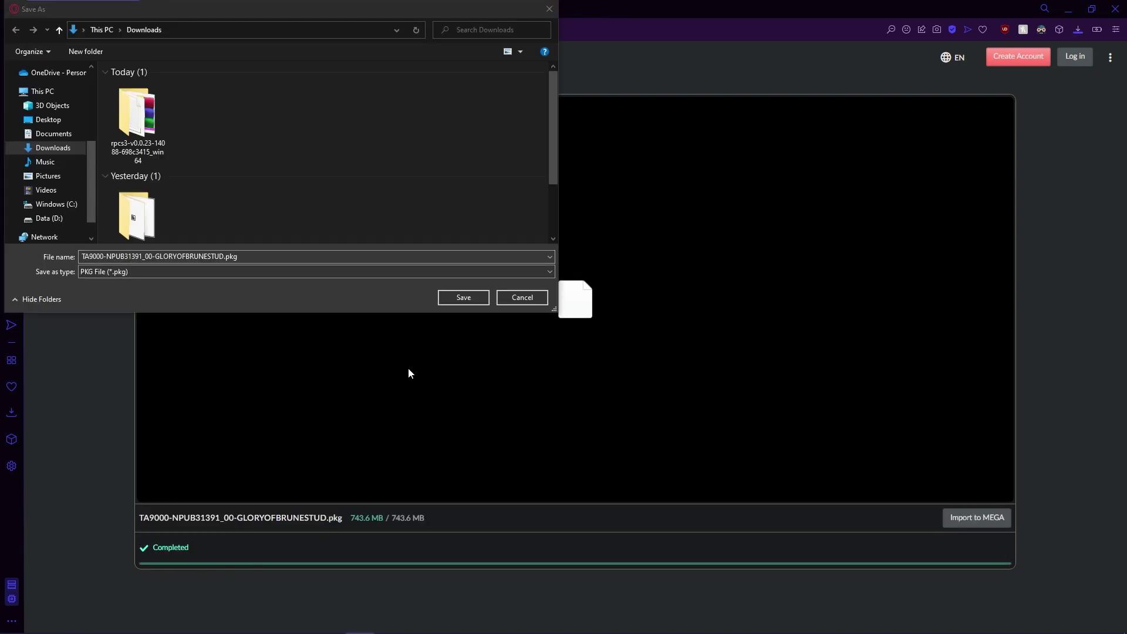
left_click(456, 297)
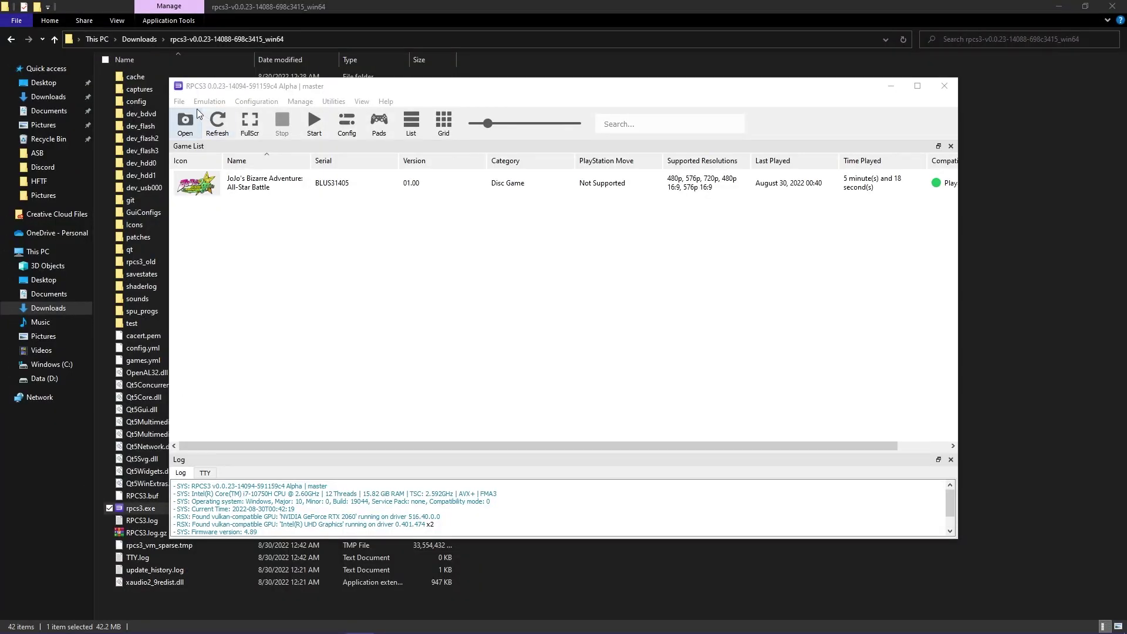
left_click(180, 101)
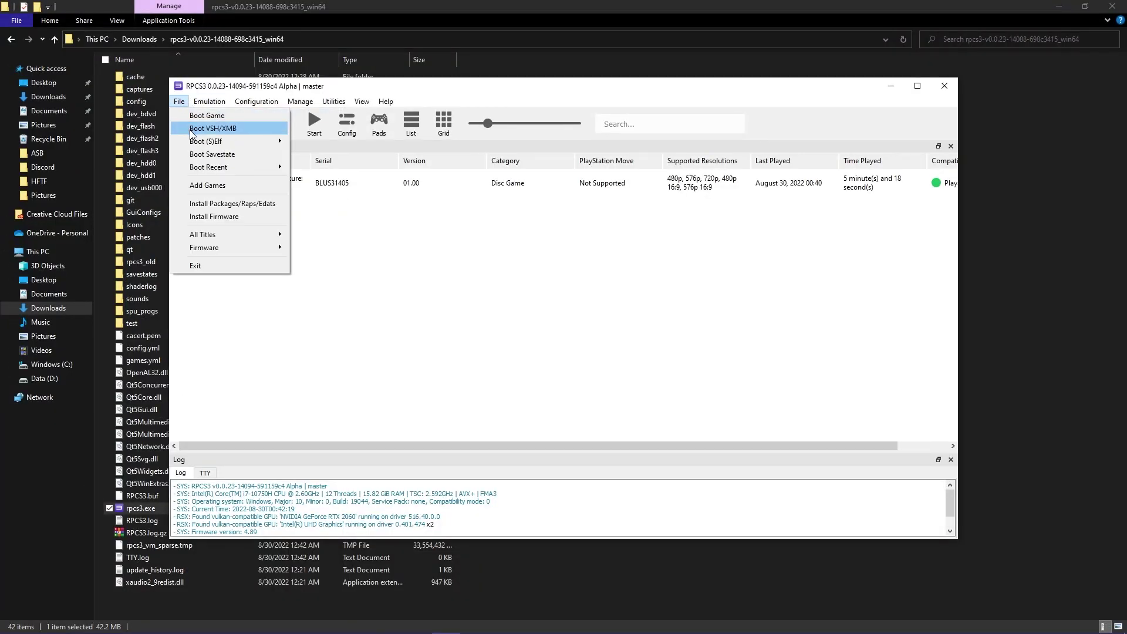
left_click(229, 203)
left_click(307, 217)
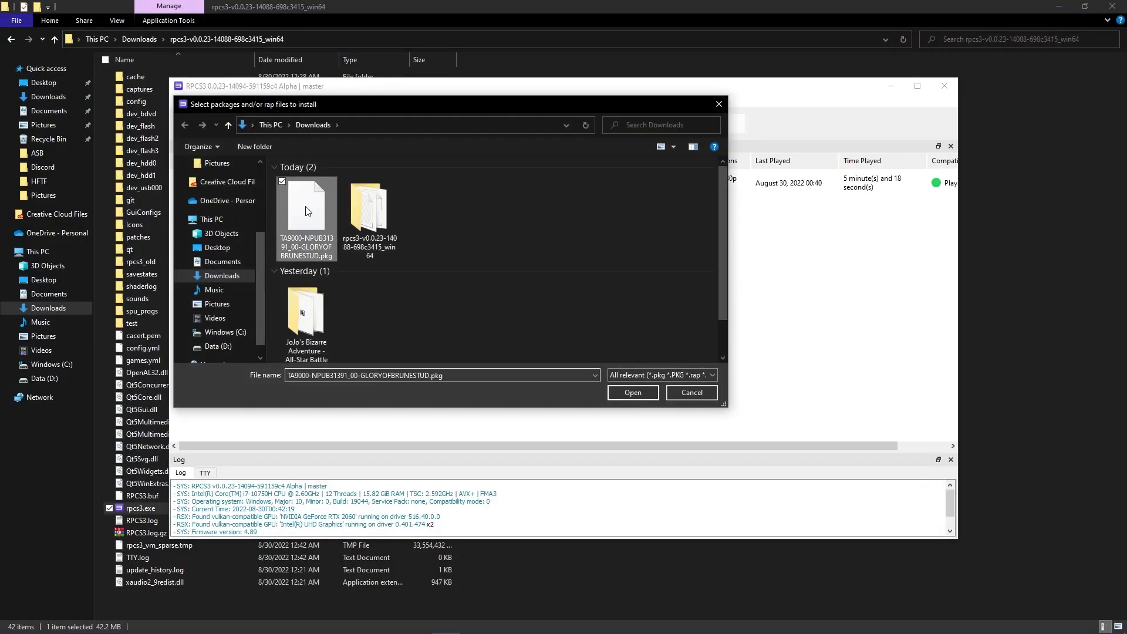
left_click(631, 391)
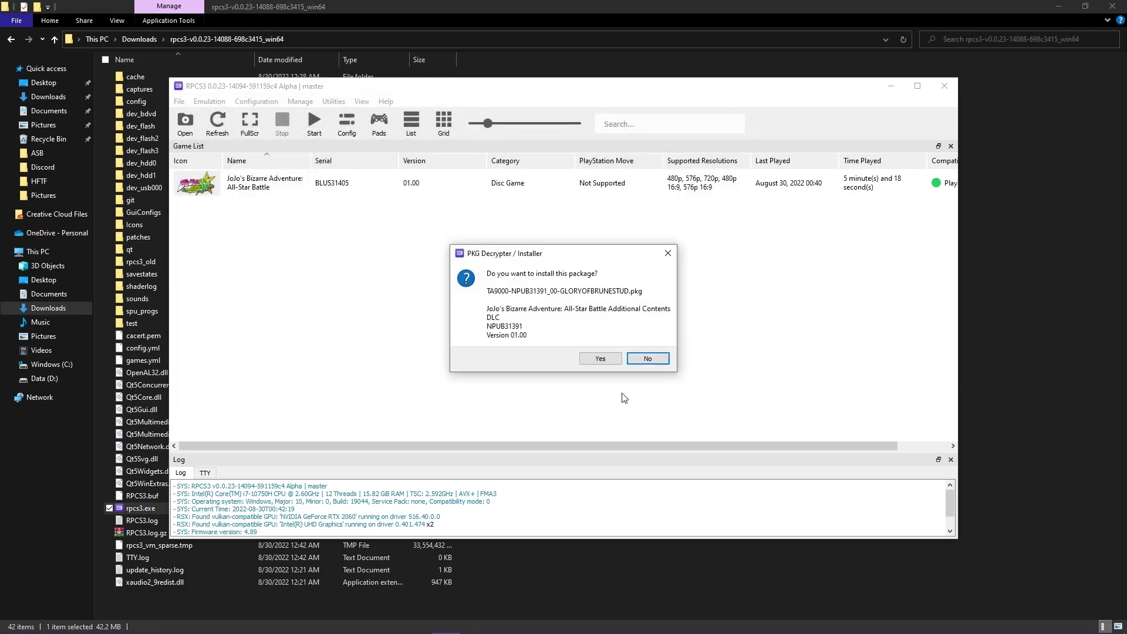
left_click(602, 358)
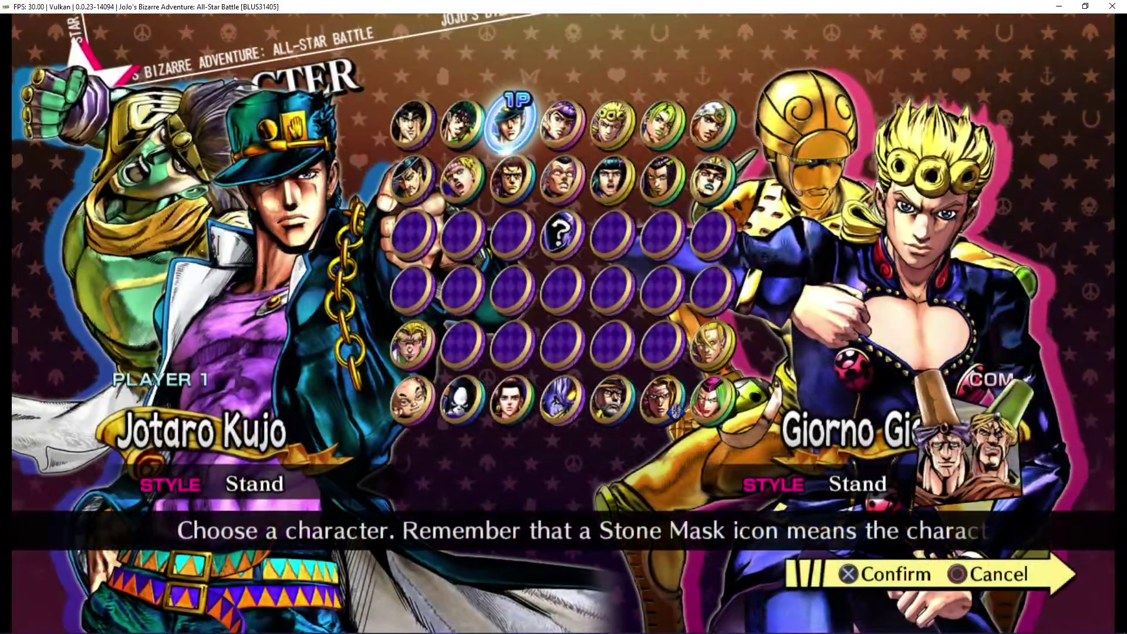
Browse the lower rows of the game's character select grid to check which characters are available.
key("Down")
key("Down")
key("Down")
key("Down")
key("Down")
key("Left")
key("Left")
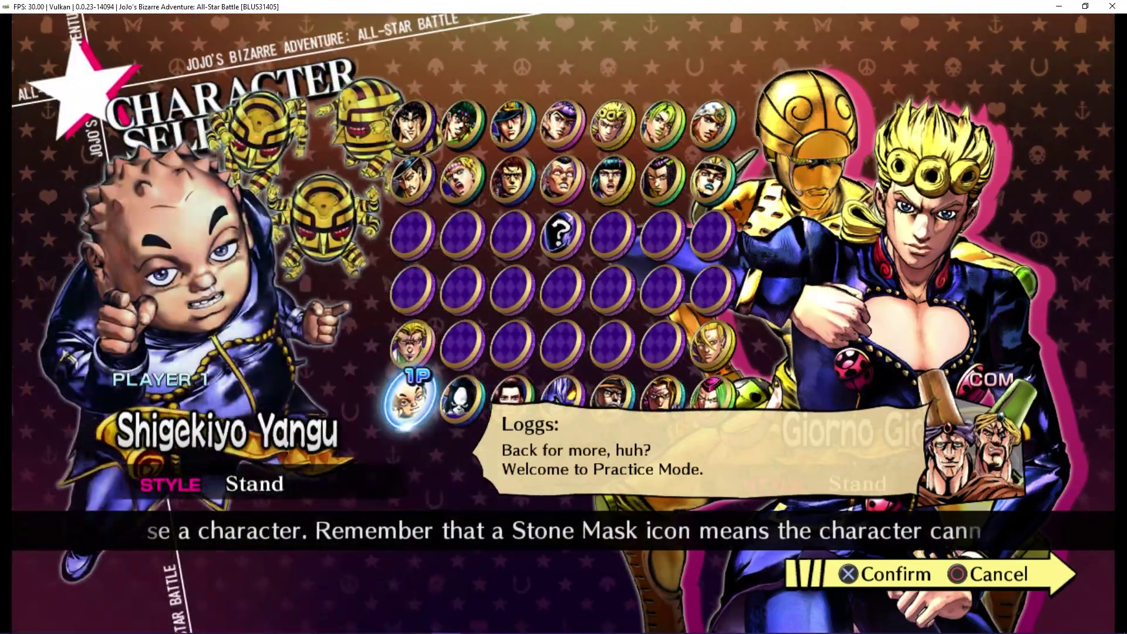
key("Right")
key("Right")
key("Right")
key("Right")
key("Right")
key("Right")
key("Up")
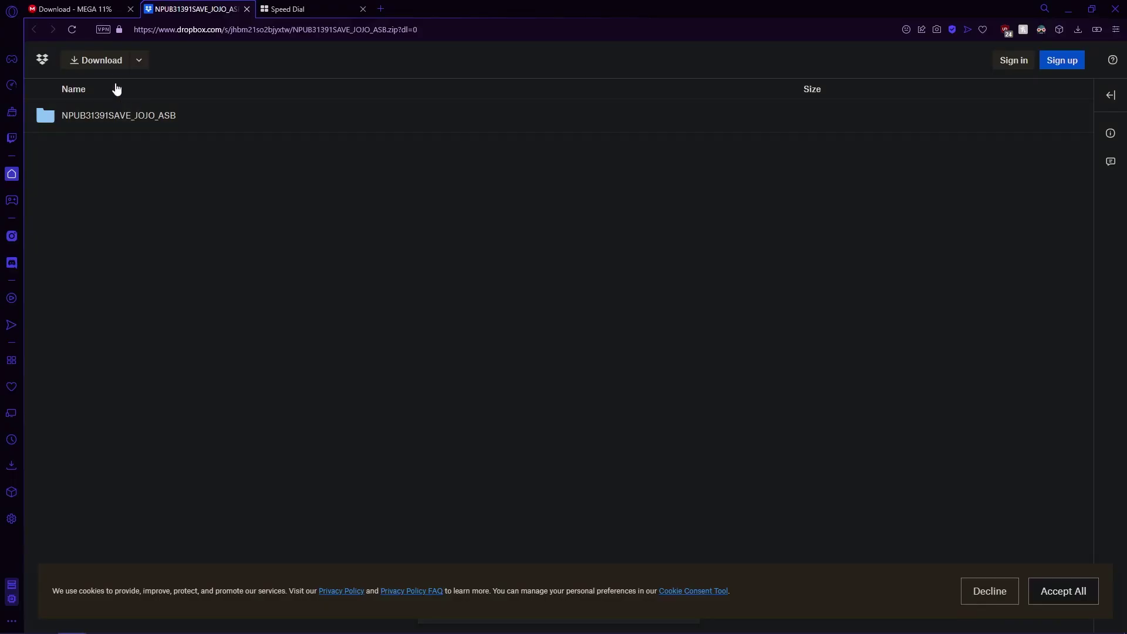
Download NPUB31391SAVE_JOJO_ASB.zip from Dropbox into Downloads and extract it there with 7-Zip.
left_click(140, 60)
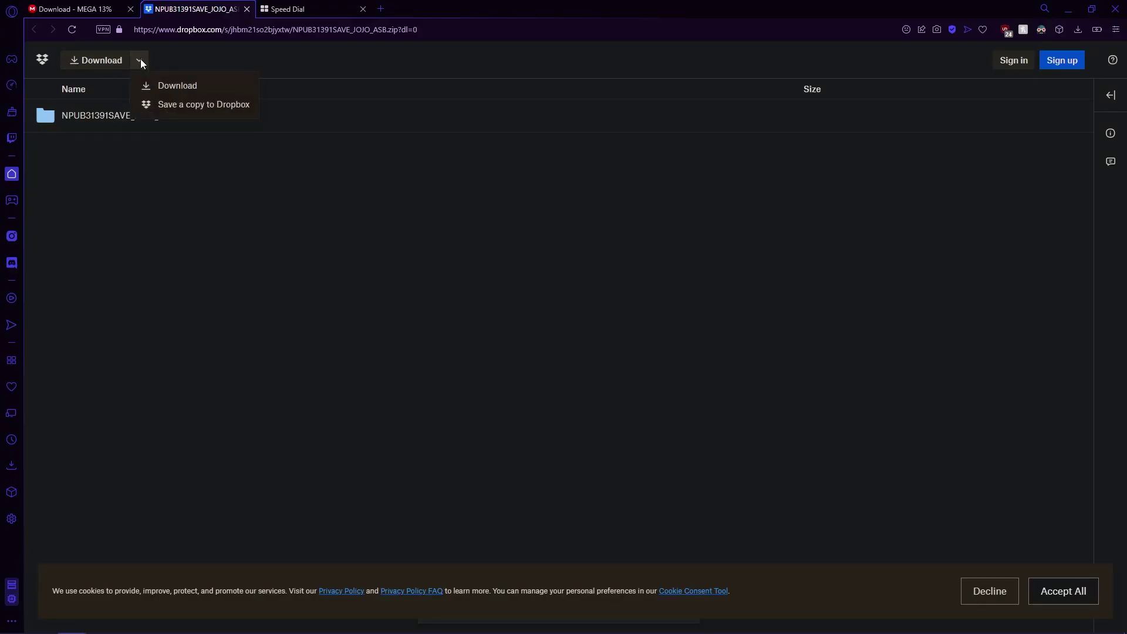
left_click(158, 85)
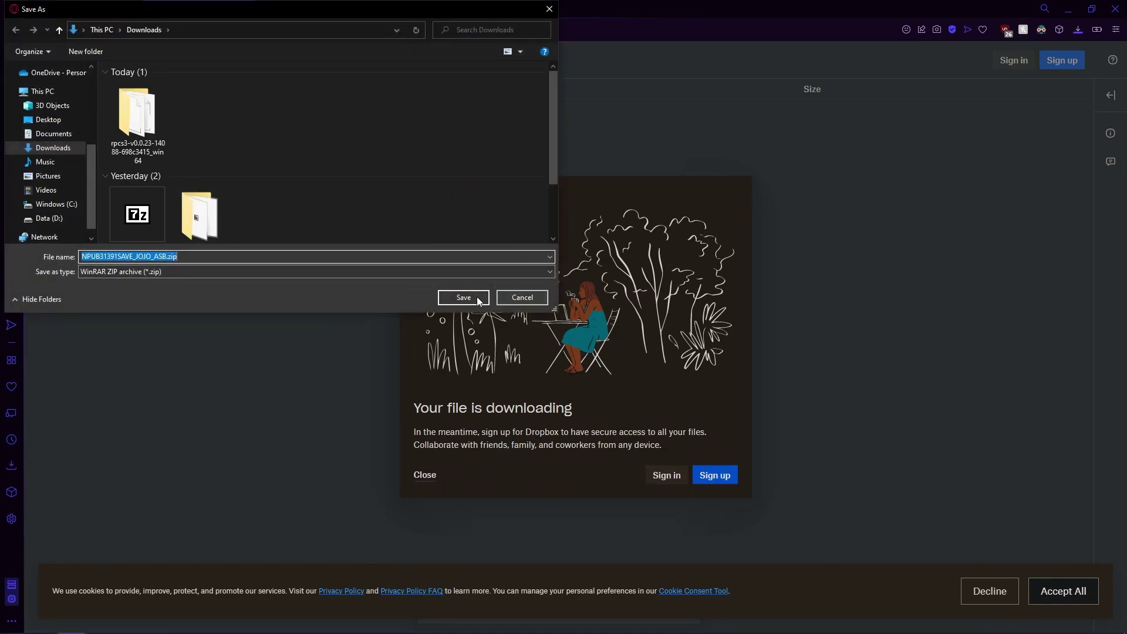
left_click(478, 300)
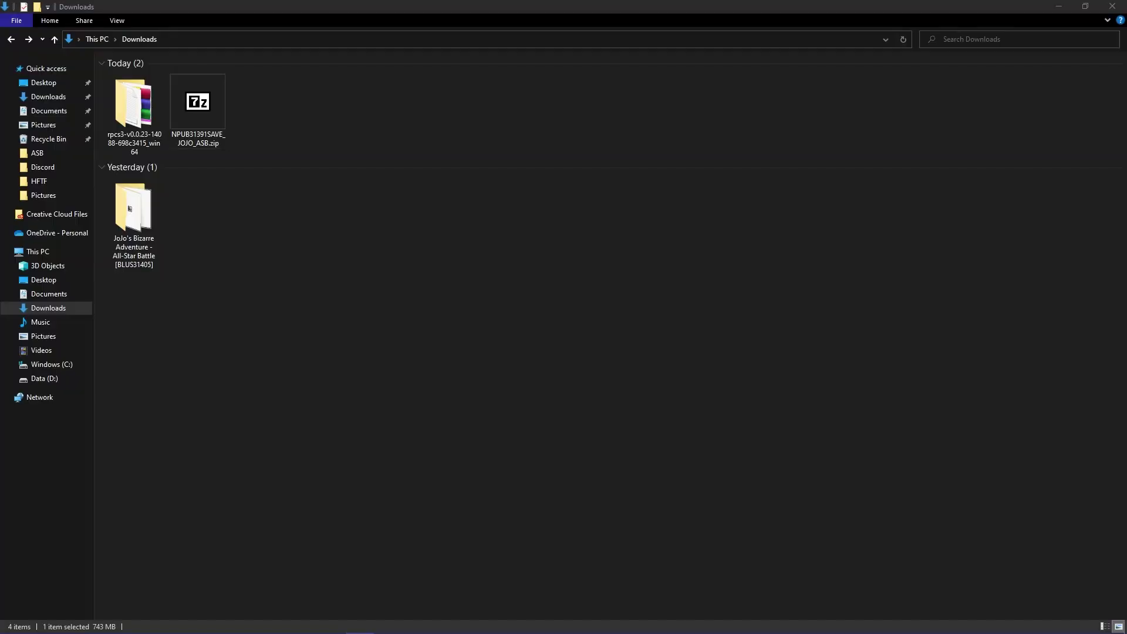
right_click(199, 125)
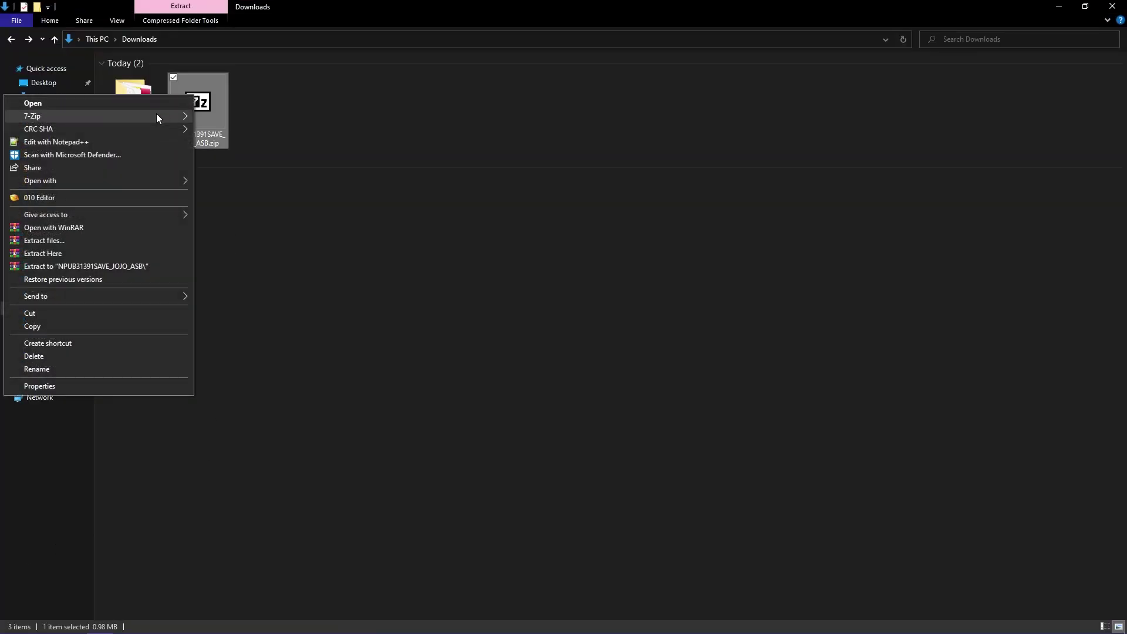
mouse_move(171, 114)
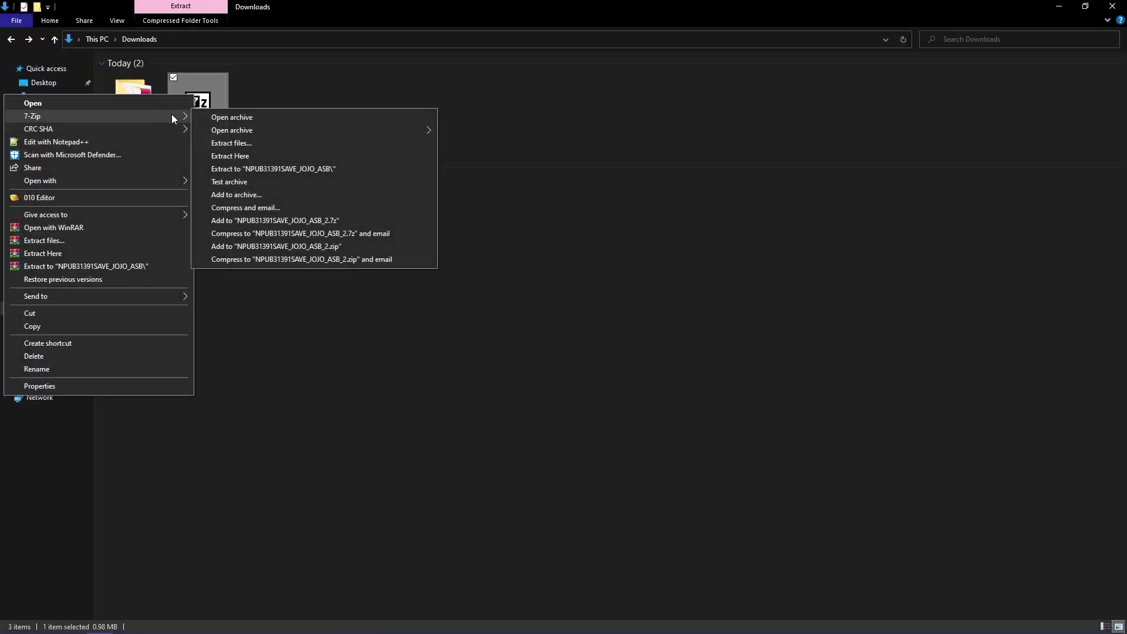
left_click(257, 157)
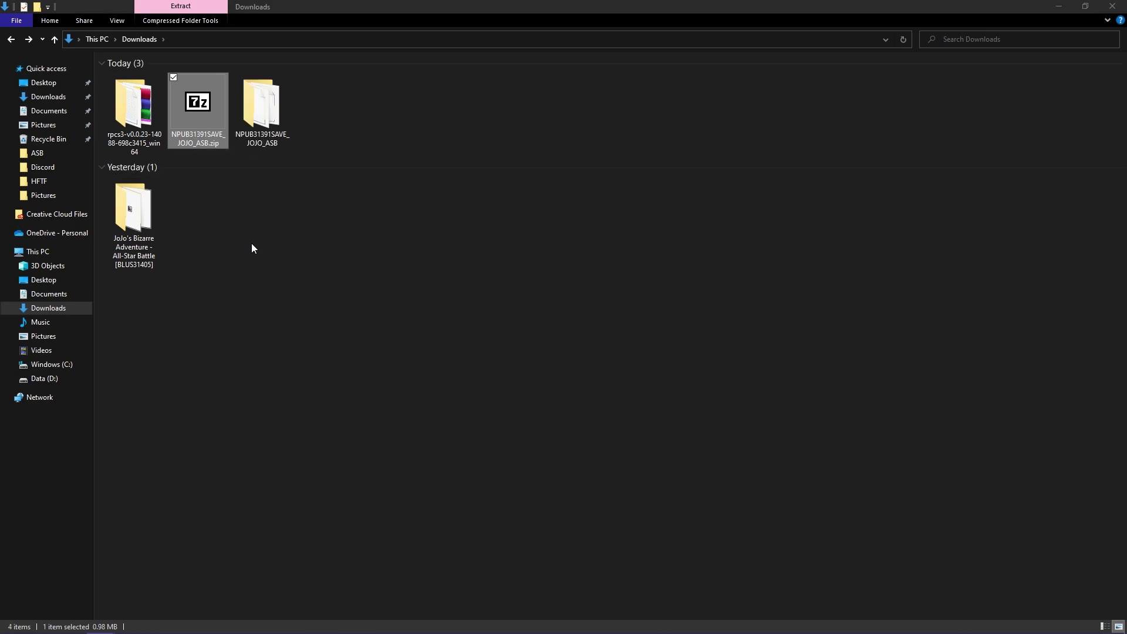
Copy all five save files from the extracted NPUB31391SAVE_JOJO_ASB folder in Downloads.
double_click(270, 136)
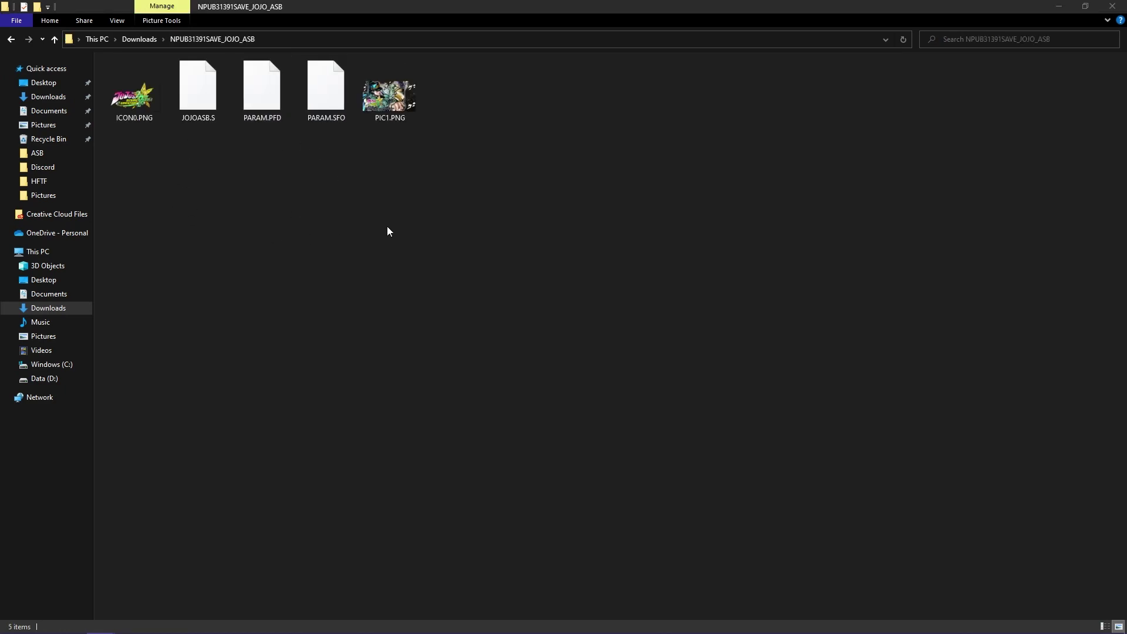
left_click_drag(442, 179, 135, 82)
right_click(149, 102)
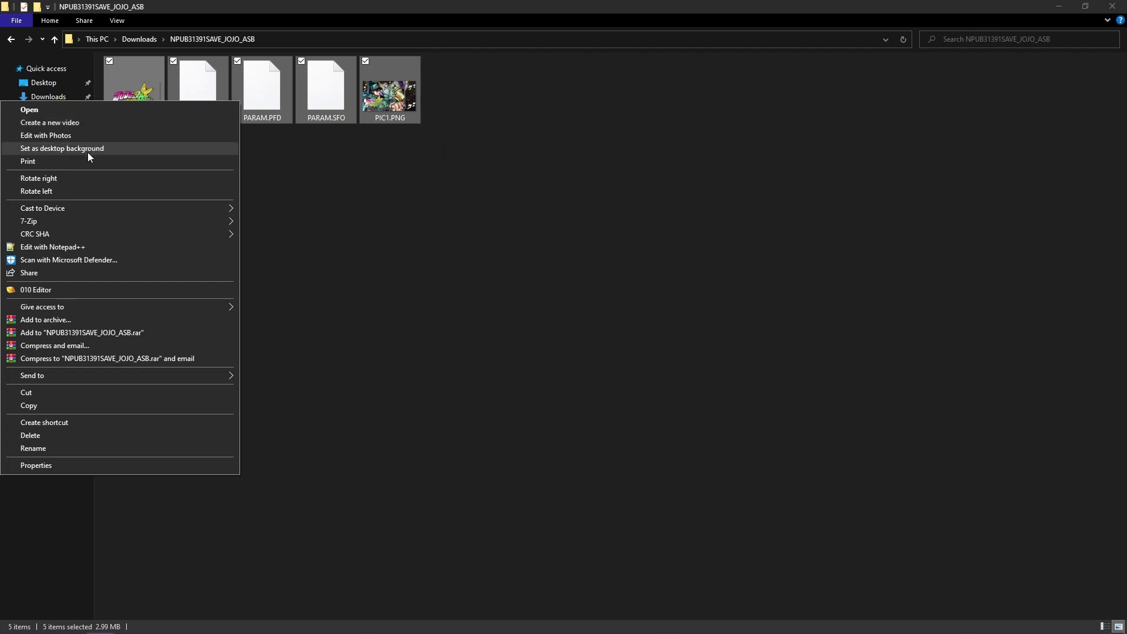
left_click(68, 405)
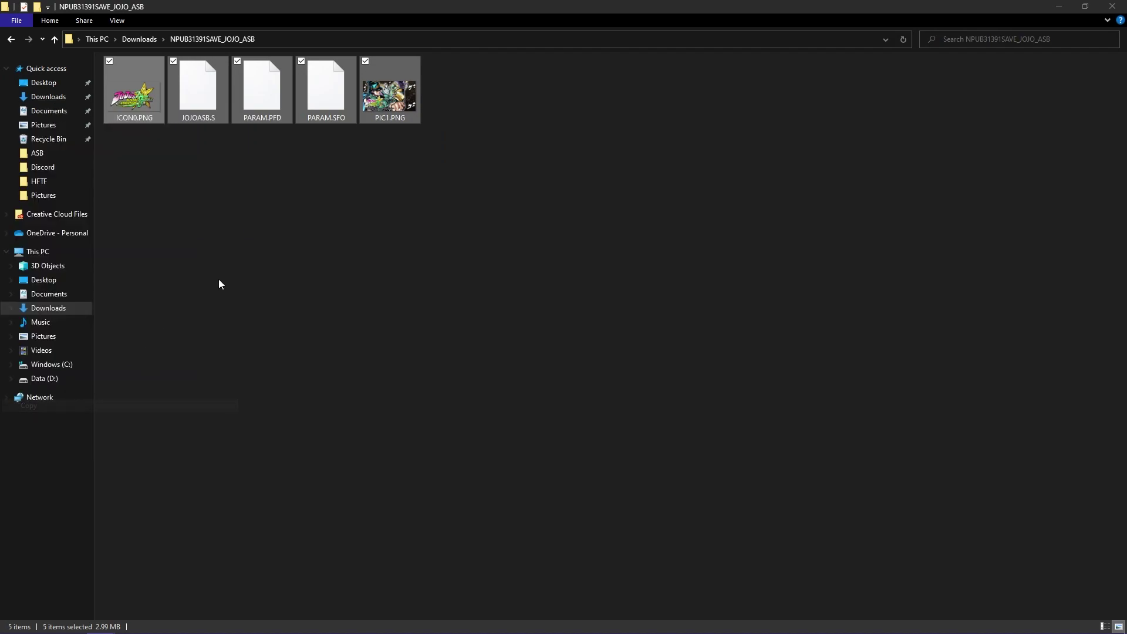
left_click(189, 131)
Paste the save files into dev_hdd0\home\00000001\savedata\NPUB31391SAVE_JOJO_ASB inside the rpcs3 folder, replacing the existing files.
left_click(146, 39)
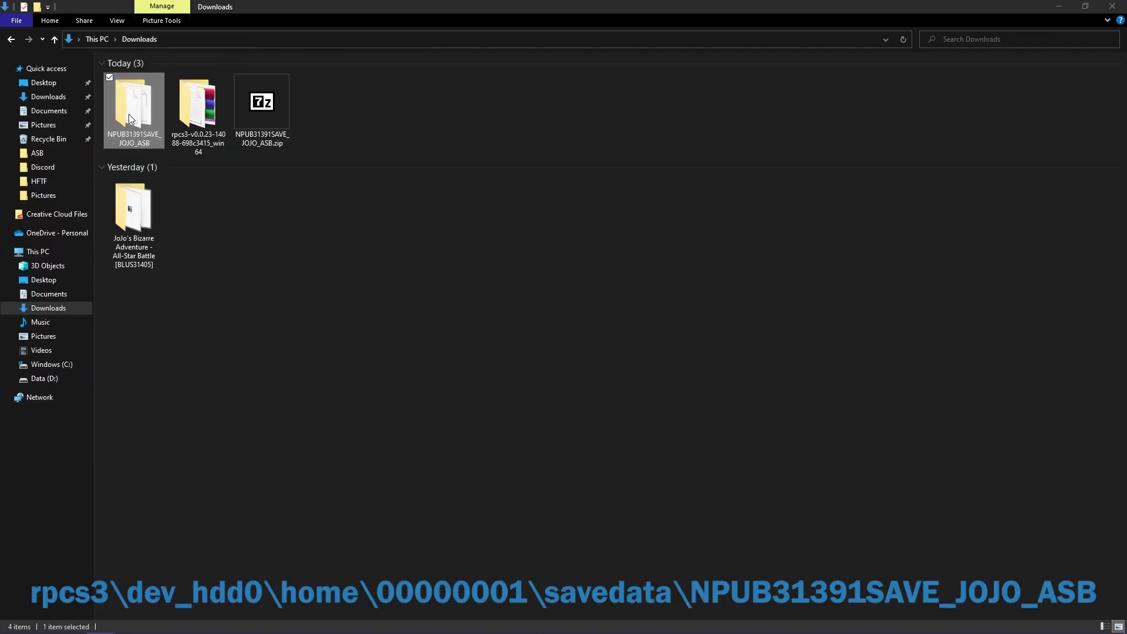
double_click(197, 111)
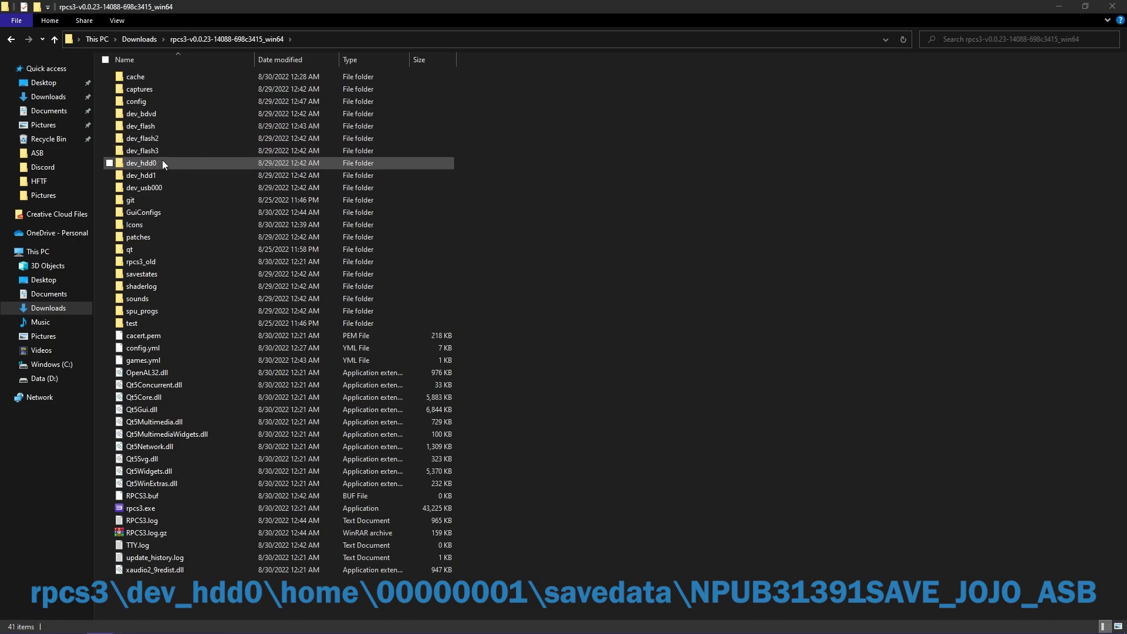
double_click(162, 162)
double_click(157, 99)
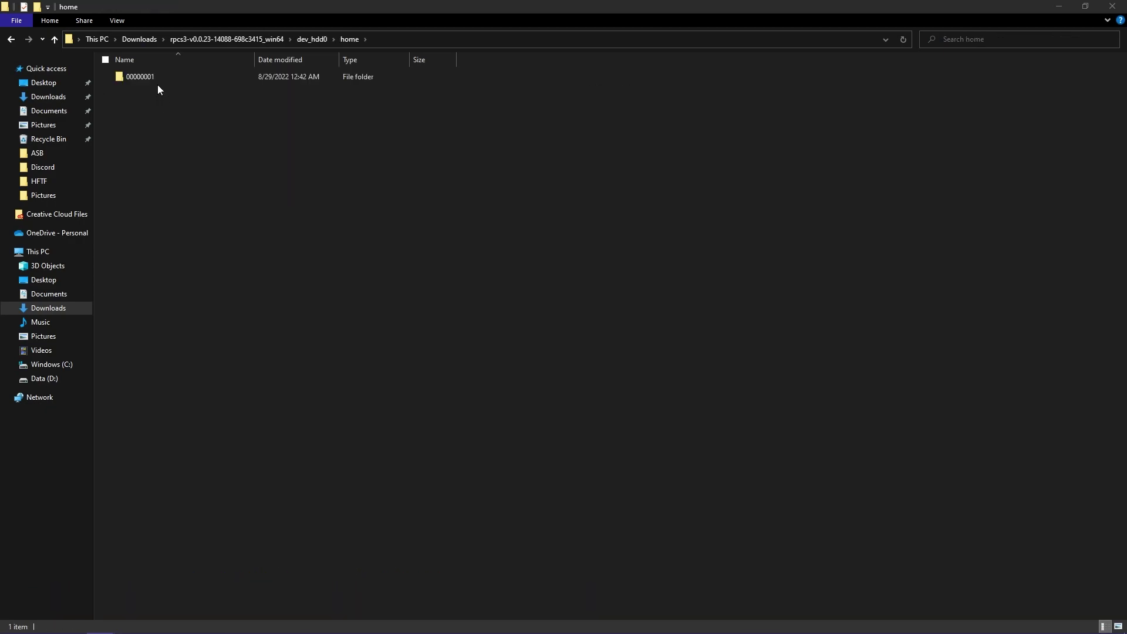
double_click(157, 81)
double_click(163, 93)
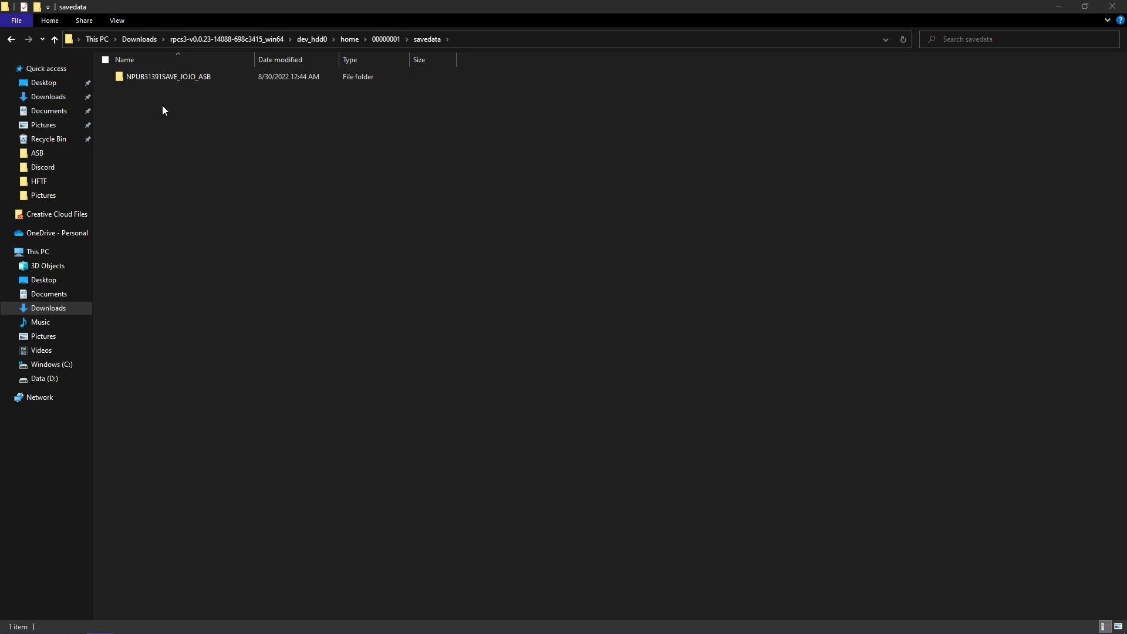
double_click(164, 76)
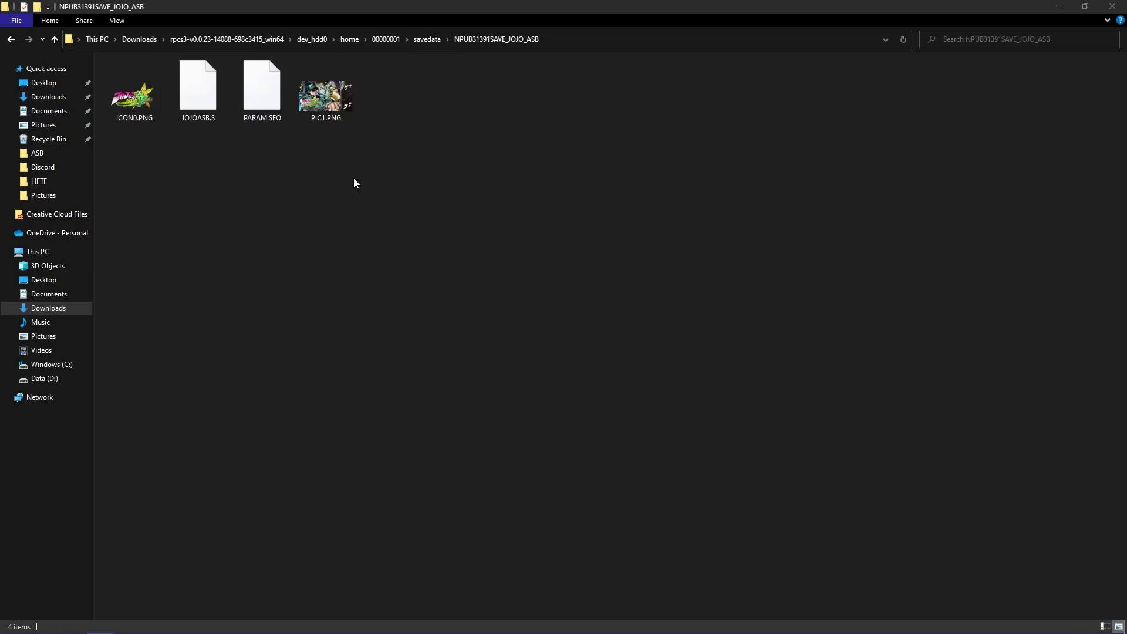
key("ctrl+v")
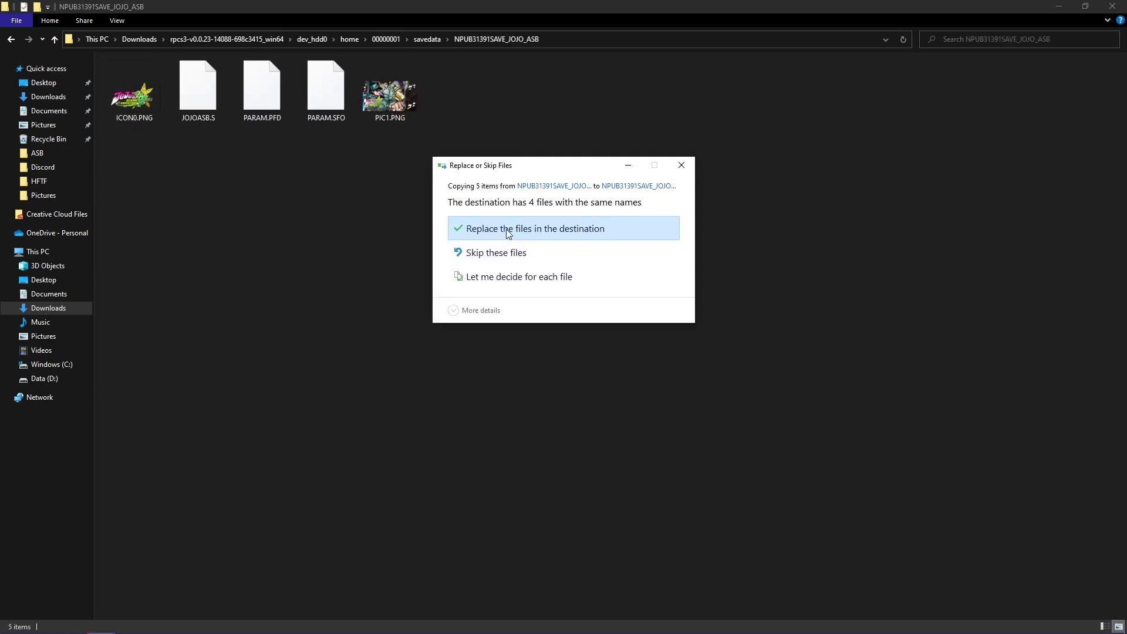
left_click(510, 229)
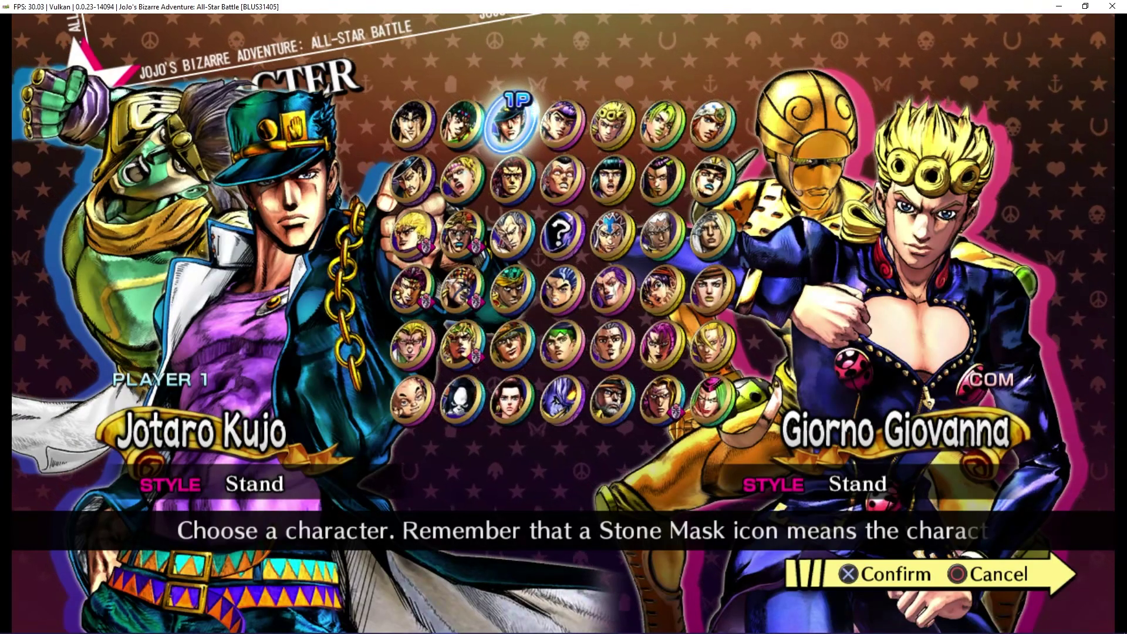
Browse the game's character select grid to check the roster with the replaced save data.
key("Down")
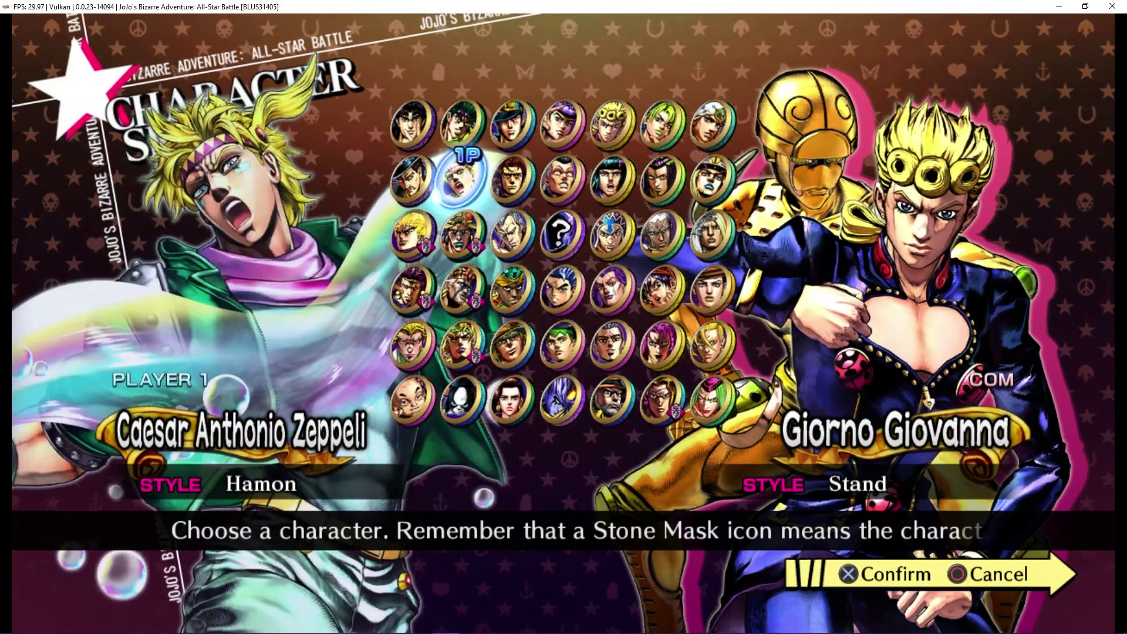
key("Down")
key("Right")
key("Right")
key("Down")
key("Left")
key("Left")
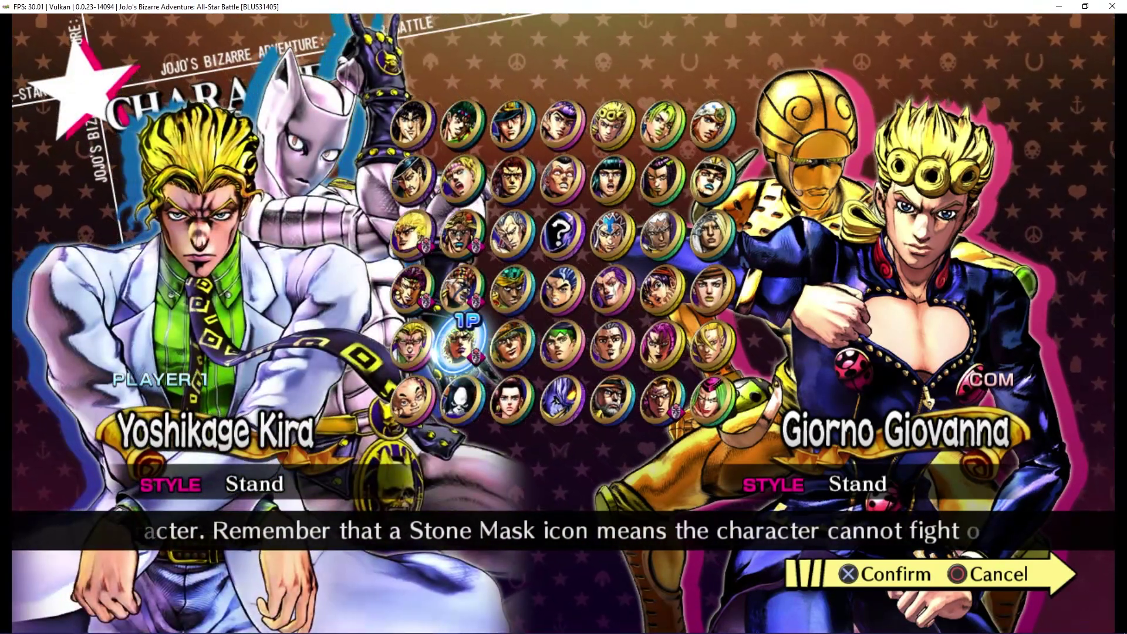
key("Right")
key("Right")
key("Right")
key("Right")
key("Up")
key("Right")
key("Right")
key("Left")
key("Left")
key("Left")
key("Left")
key("Left")
key("Left")
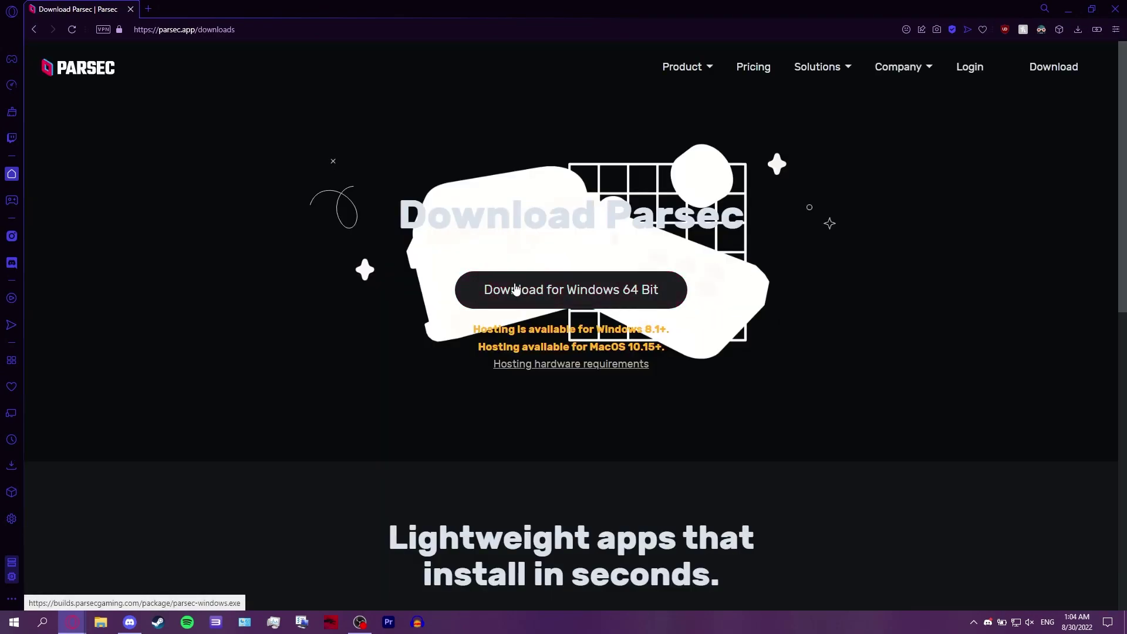
Download the Windows 64-bit Parsec installer from parsec.app and save it as parsec-windows.exe in Downloads.
left_click(514, 291)
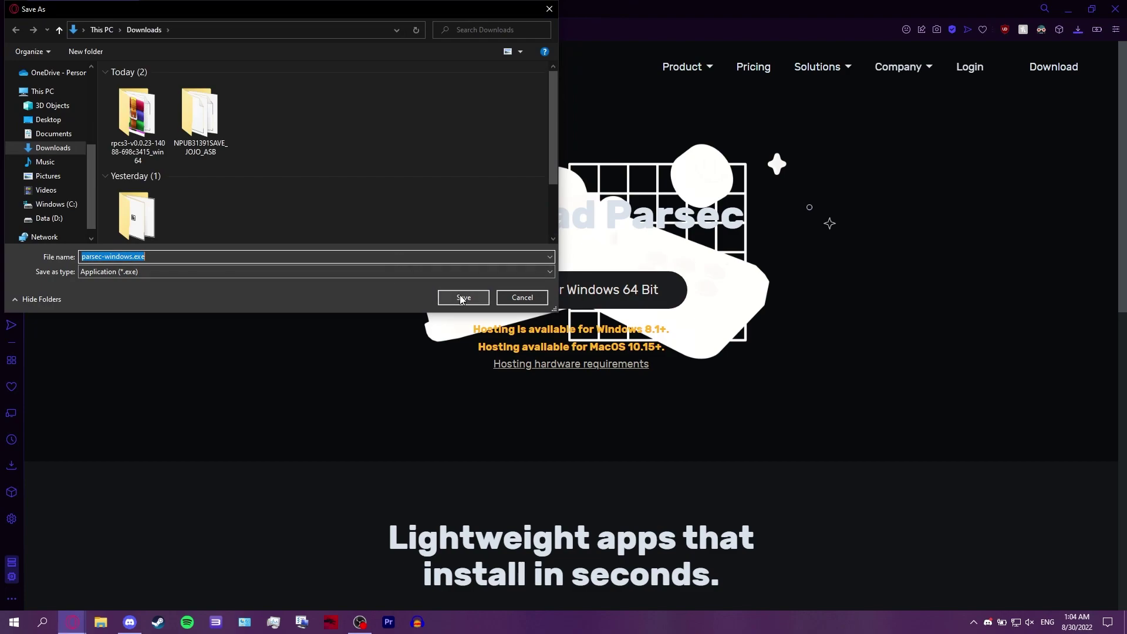
left_click(460, 298)
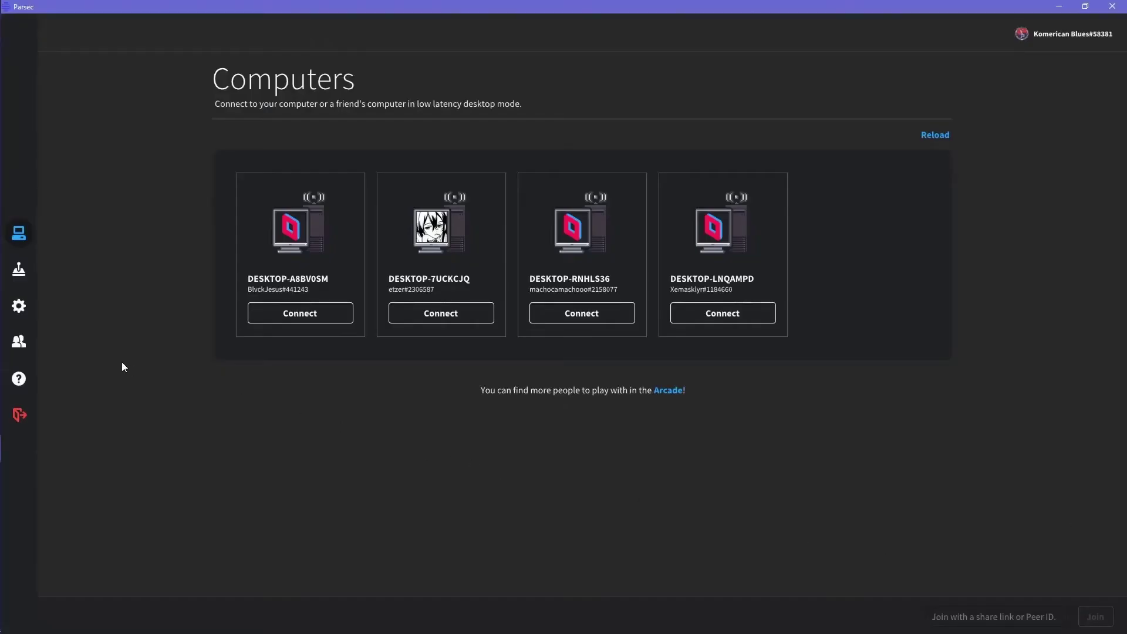
Enable hosting on this computer in Parsec's host settings.
left_click(19, 306)
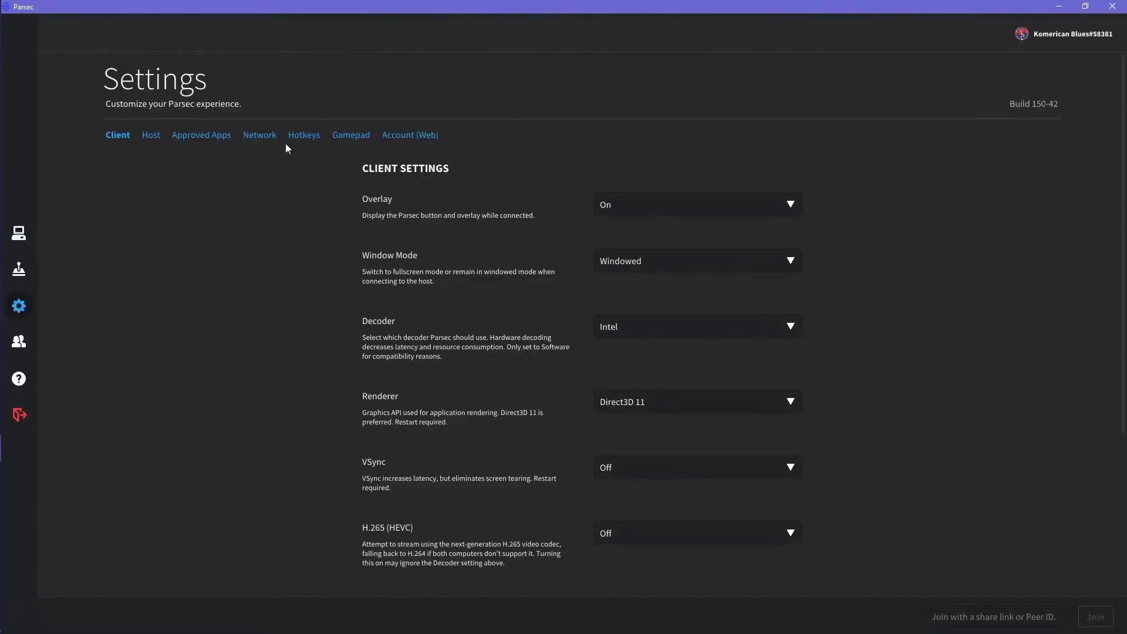
left_click(155, 134)
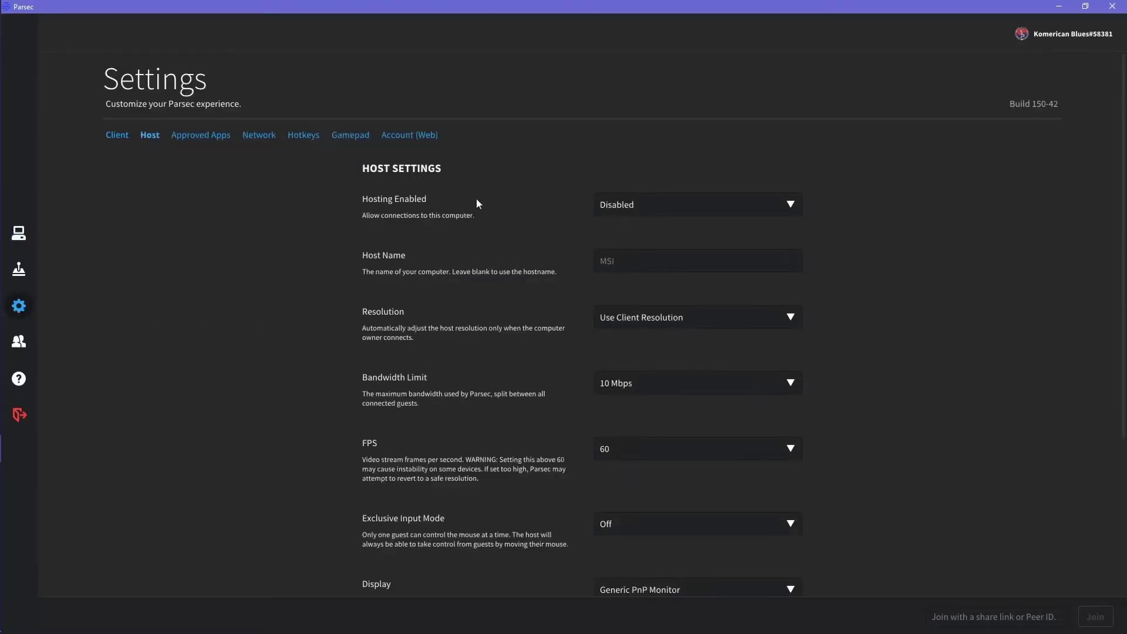
left_click(649, 200)
left_click(645, 226)
Accept the waiting guest's connection request to this computer and check the guest entry.
left_click(19, 233)
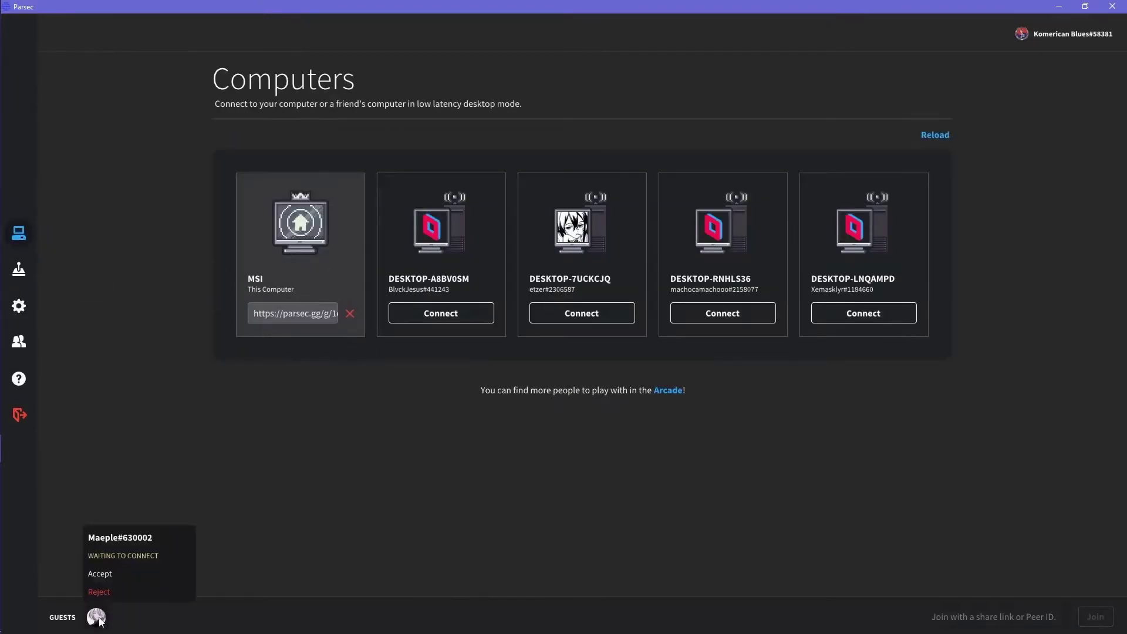
left_click(116, 578)
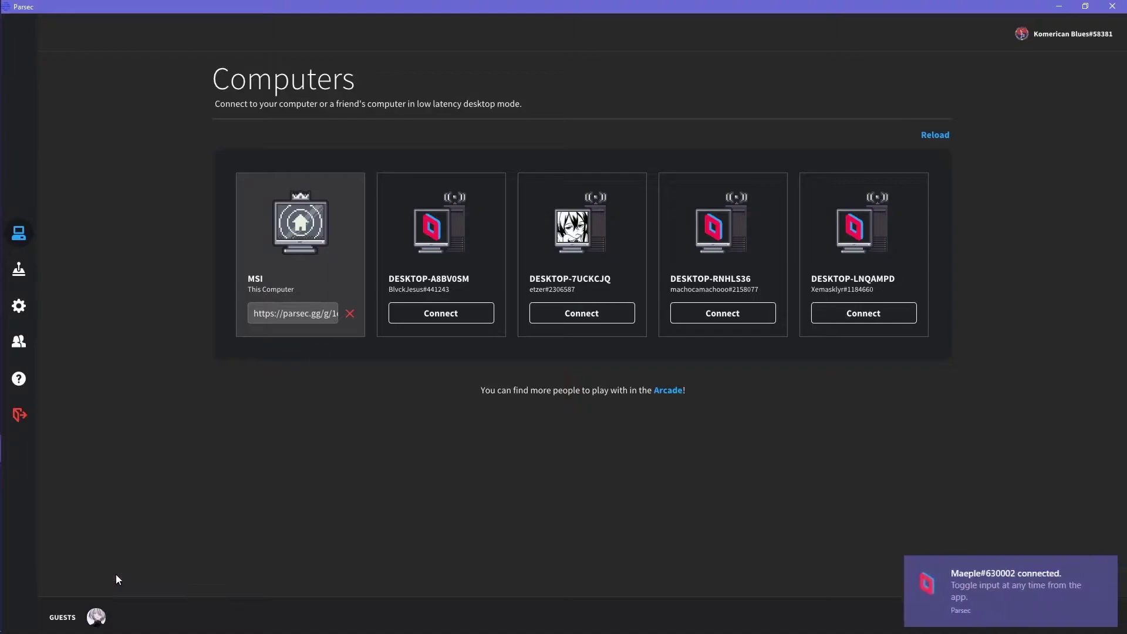
left_click(1103, 567)
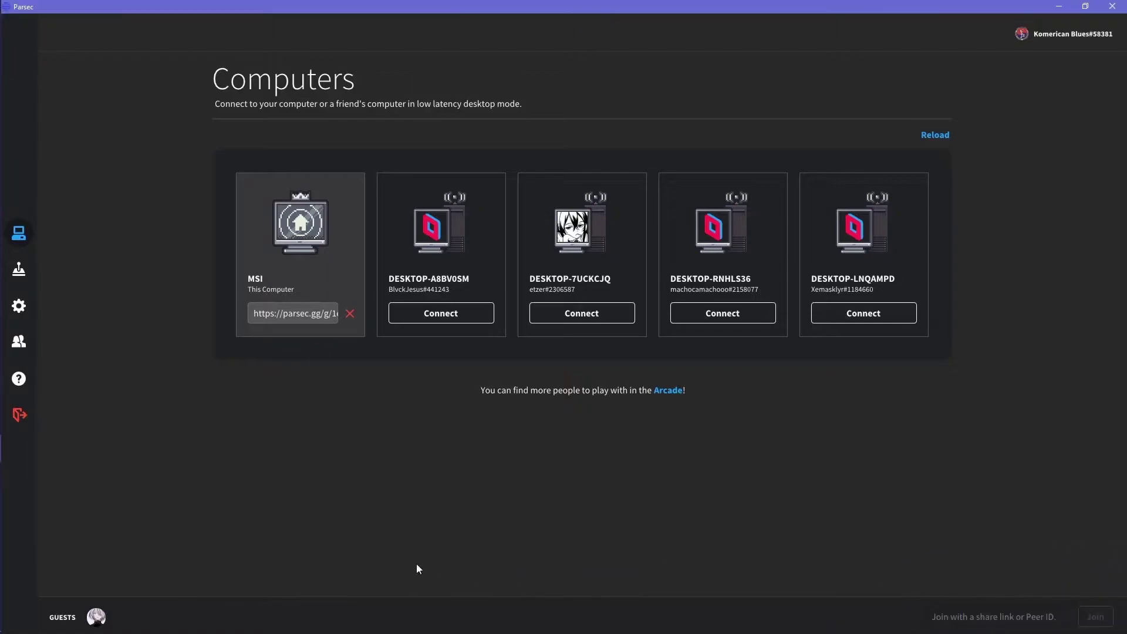
left_click(99, 615)
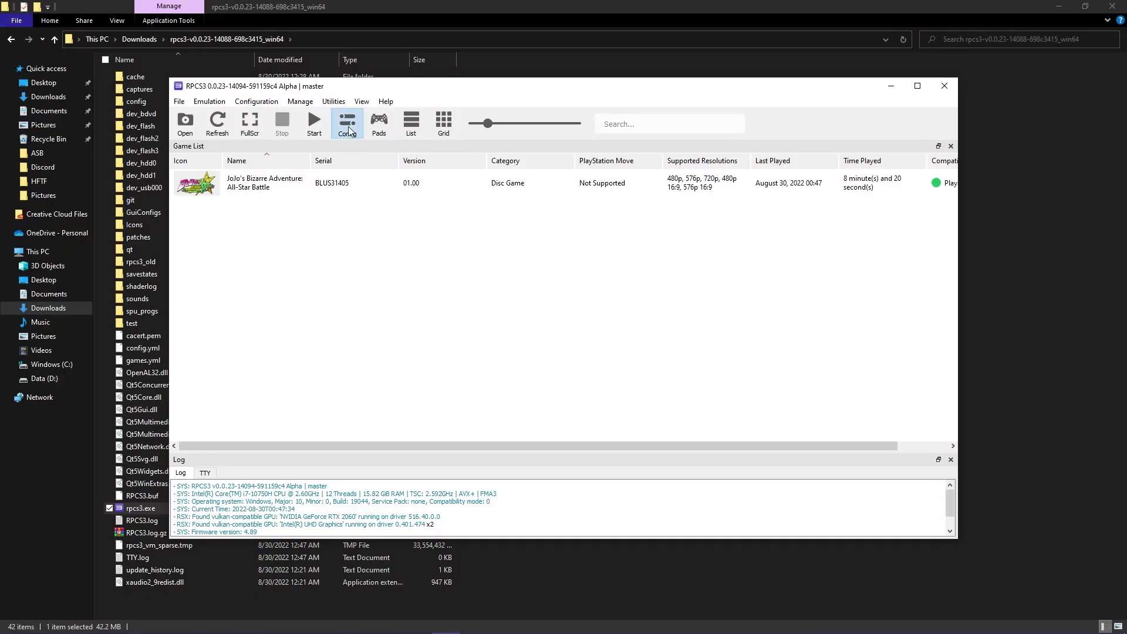
Switch to RPCS3 and set Network Status to Connected and PSN Status to RPCN, saving the settings.
left_click(348, 125)
left_click(477, 128)
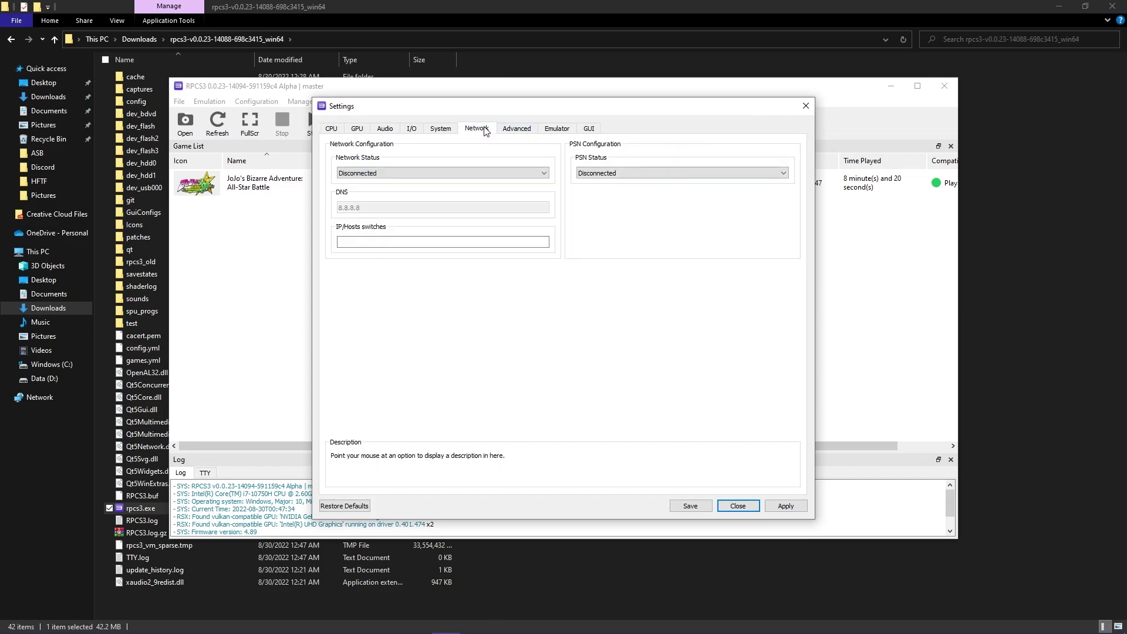
left_click(426, 173)
left_click(426, 190)
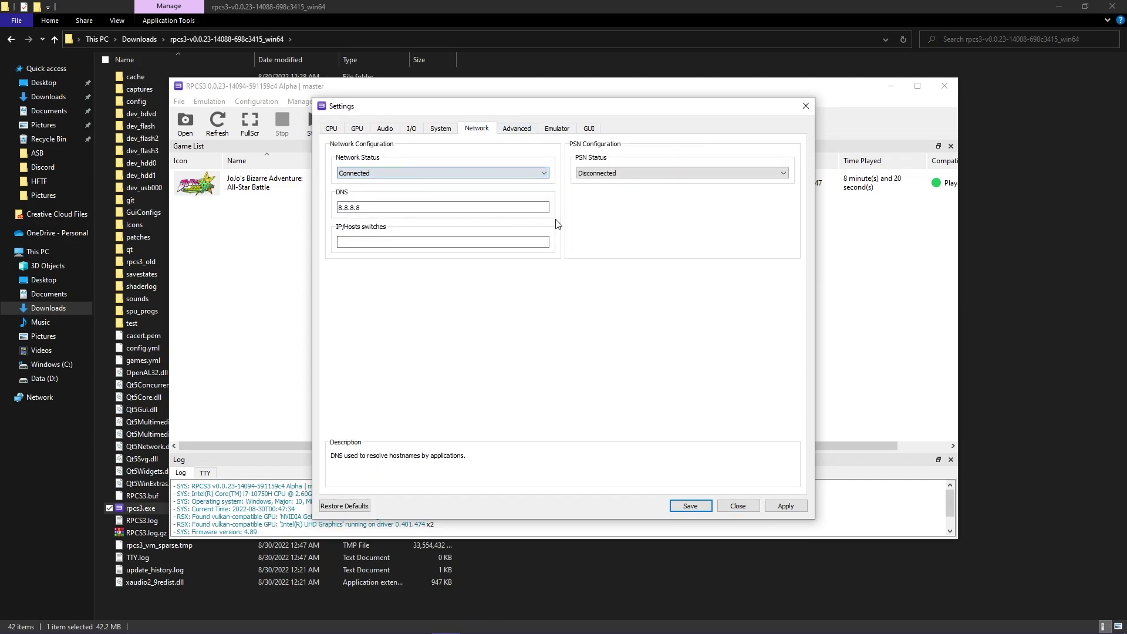
left_click(663, 176)
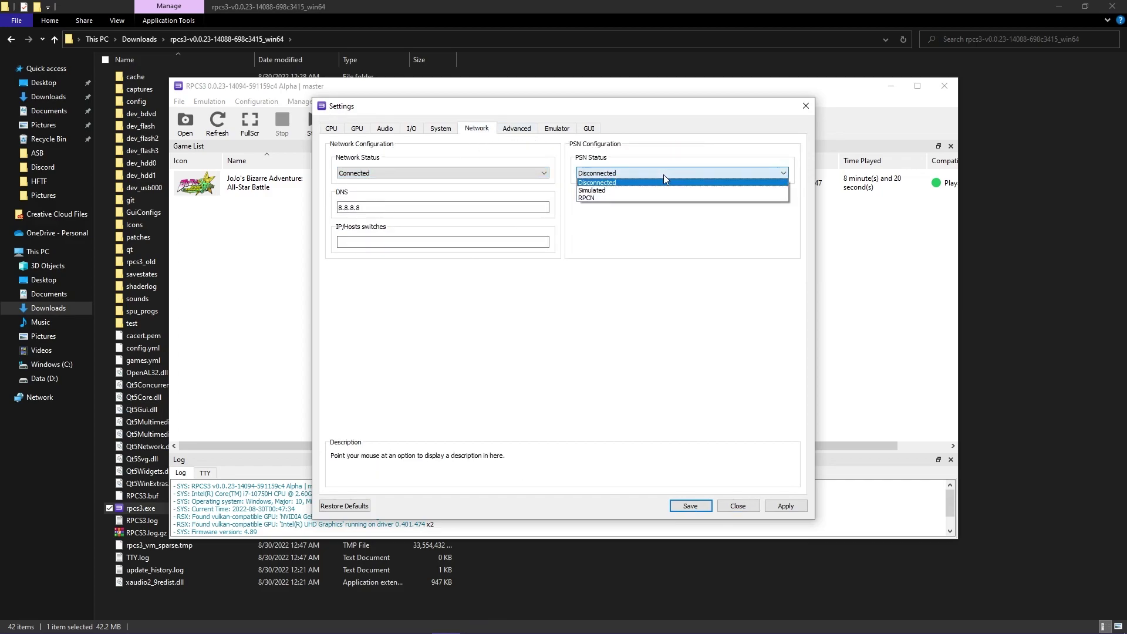
left_click(638, 198)
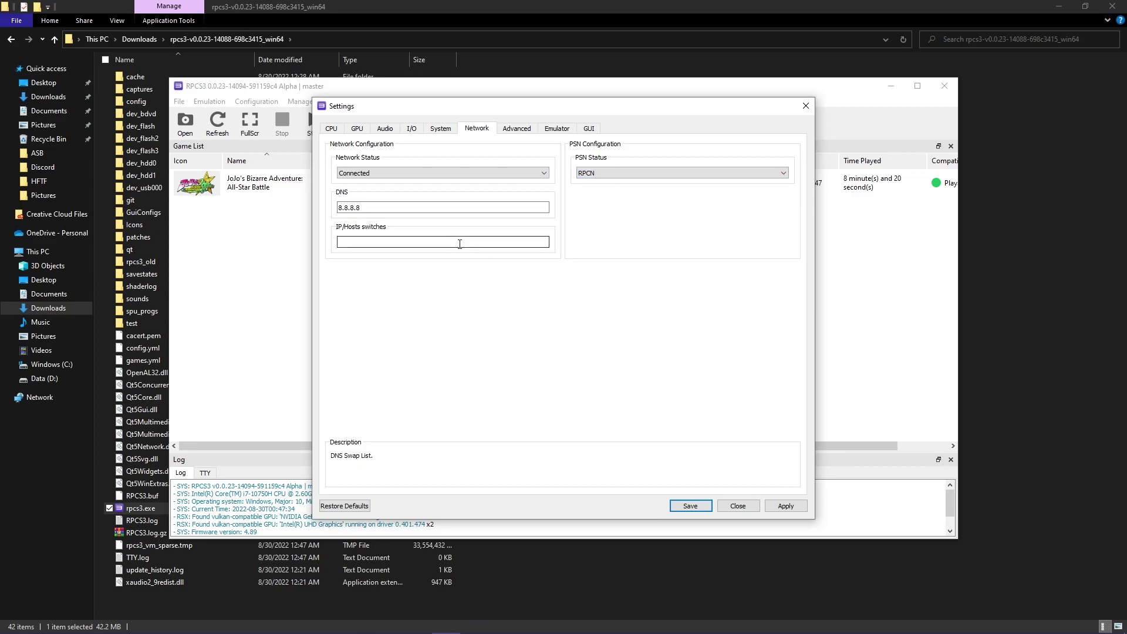
left_click(786, 506)
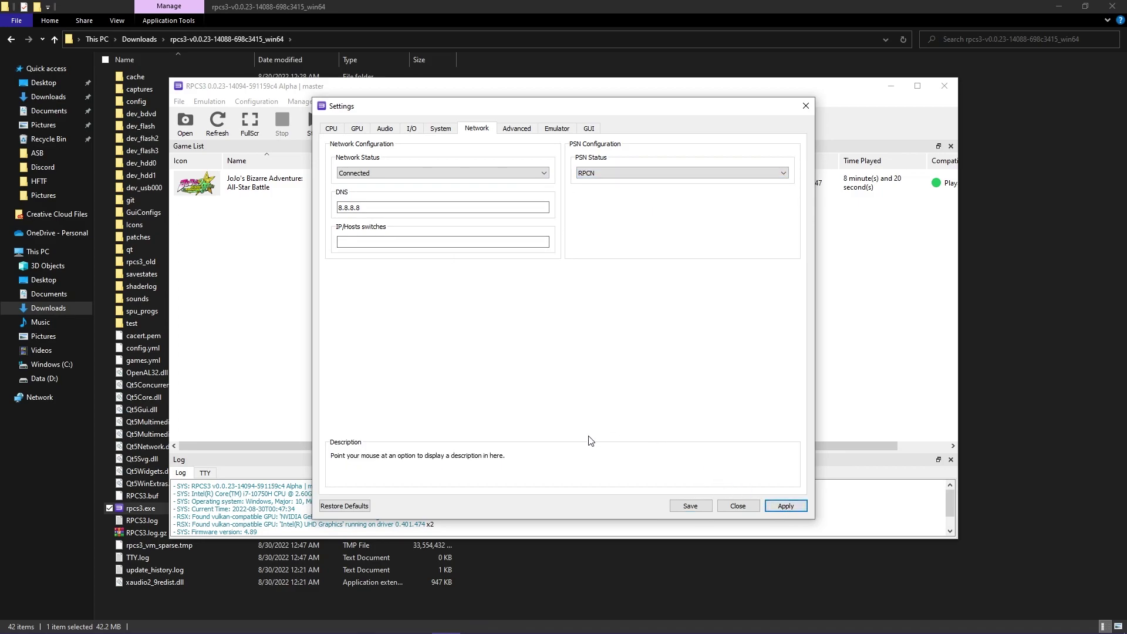
left_click(675, 507)
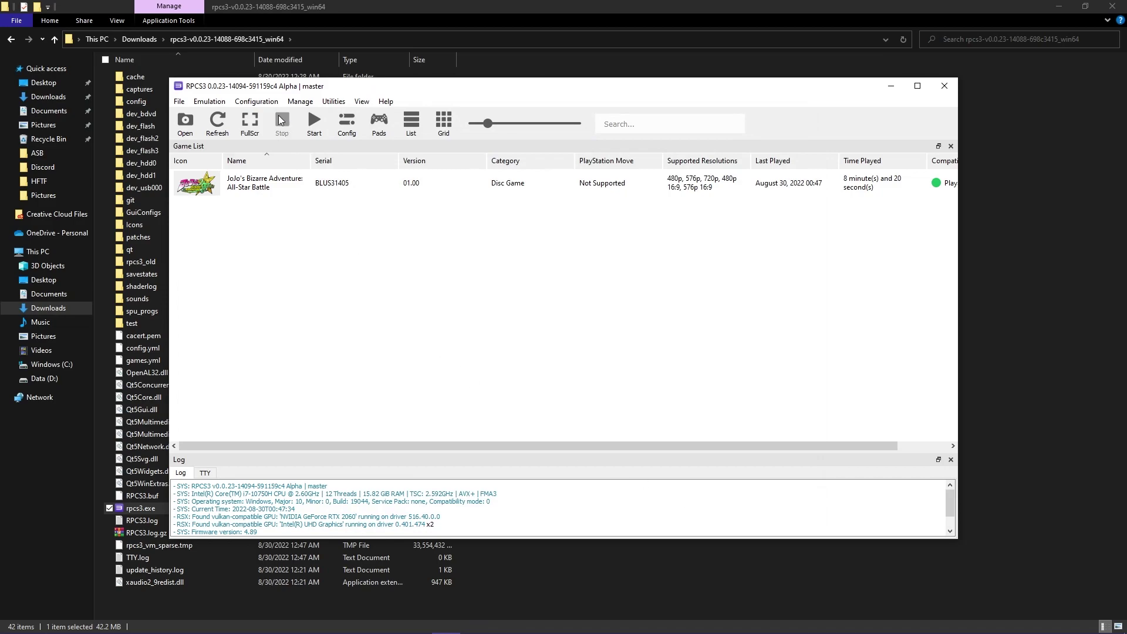
Open the RPCN account configuration and set the NPID username to dingus.
left_click(257, 101)
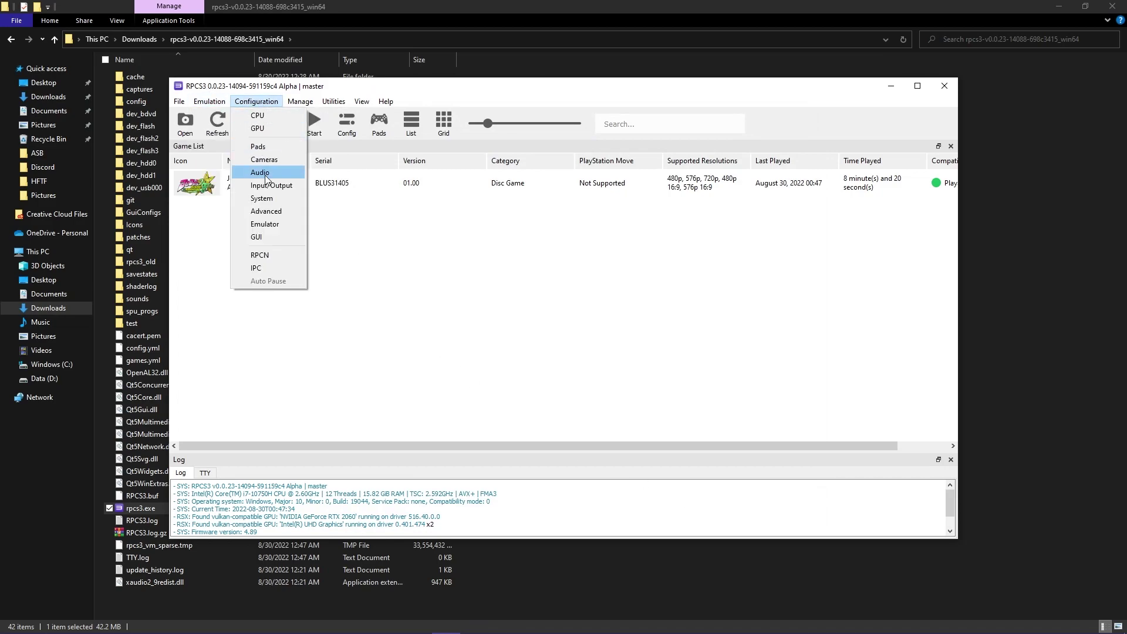
left_click(259, 254)
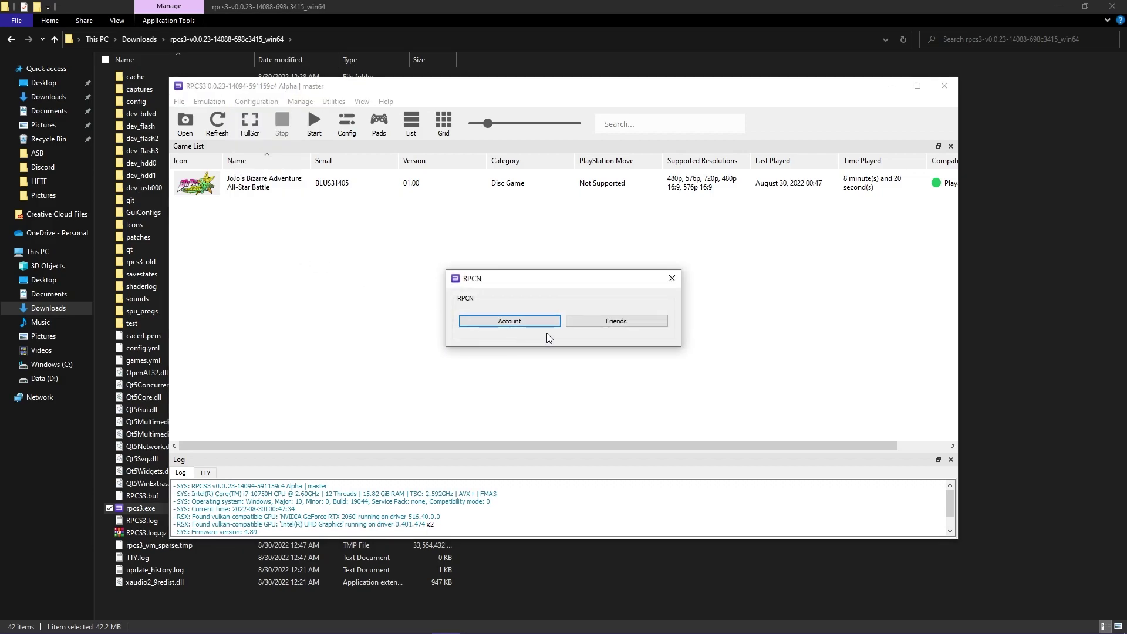
left_click(526, 320)
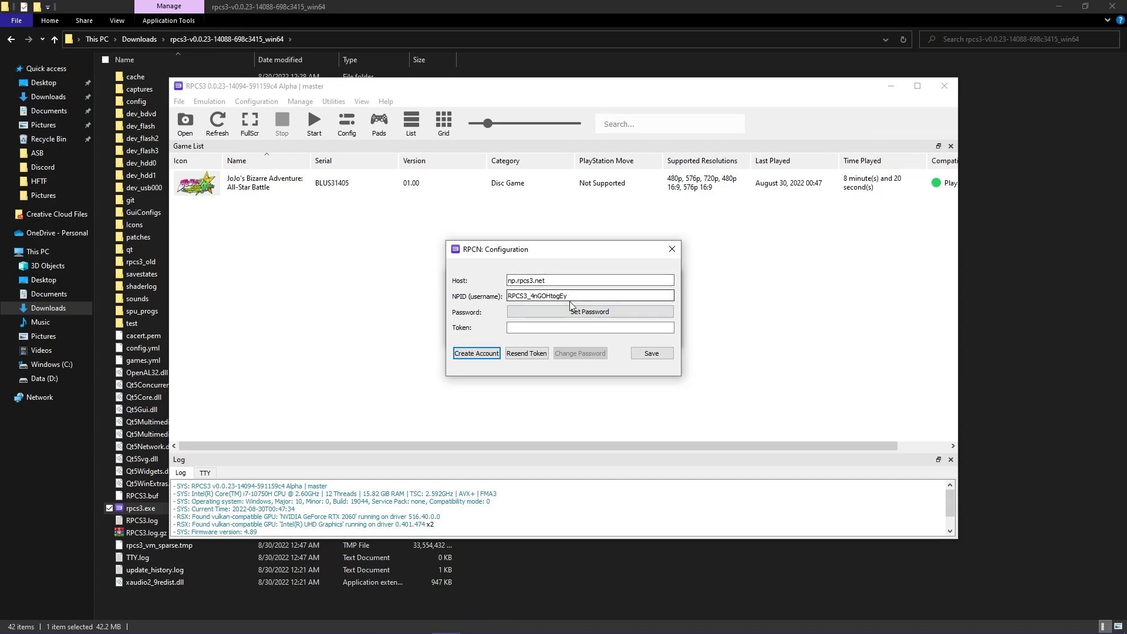
left_click_drag(569, 296, 466, 299)
key("BackSpace")
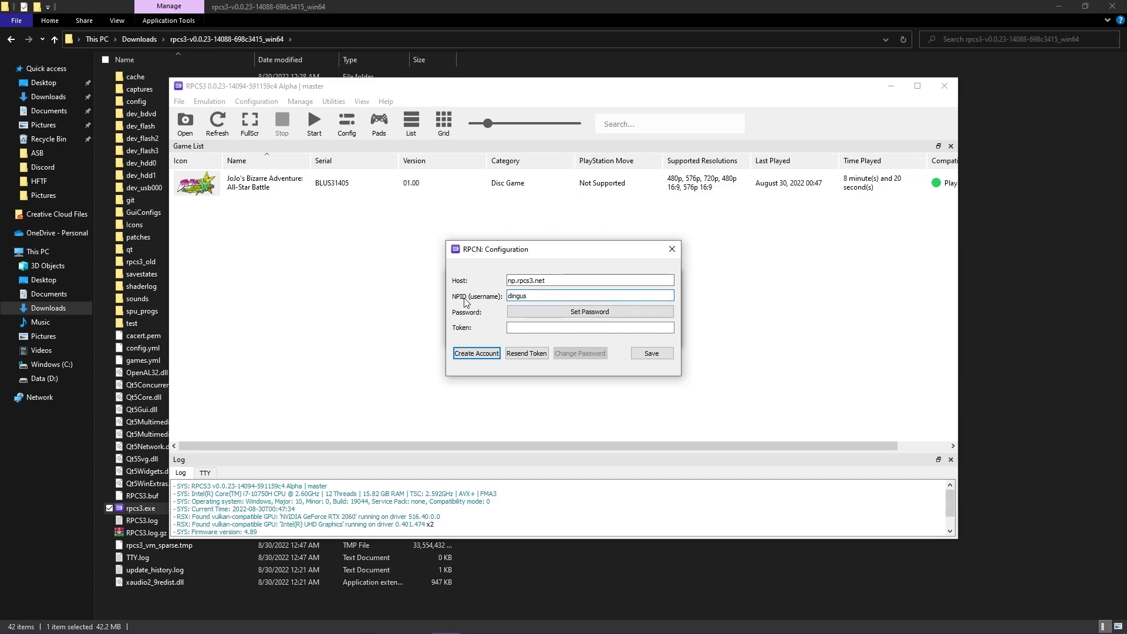
Set the RPCN account password, entering it twice and saving it.
left_click(537, 312)
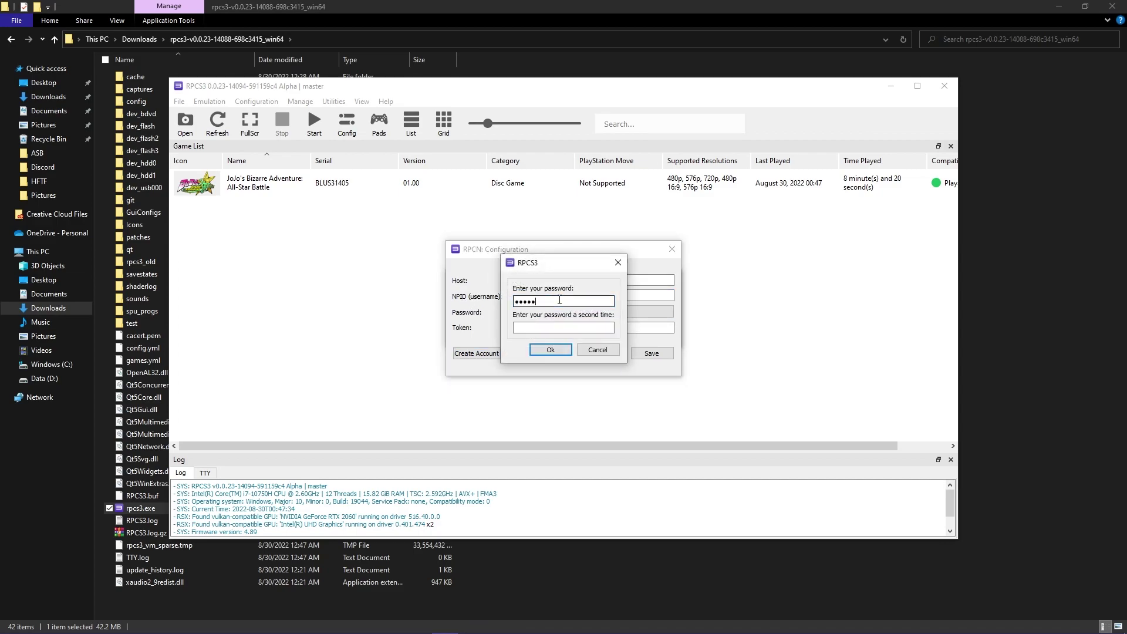
left_click(550, 329)
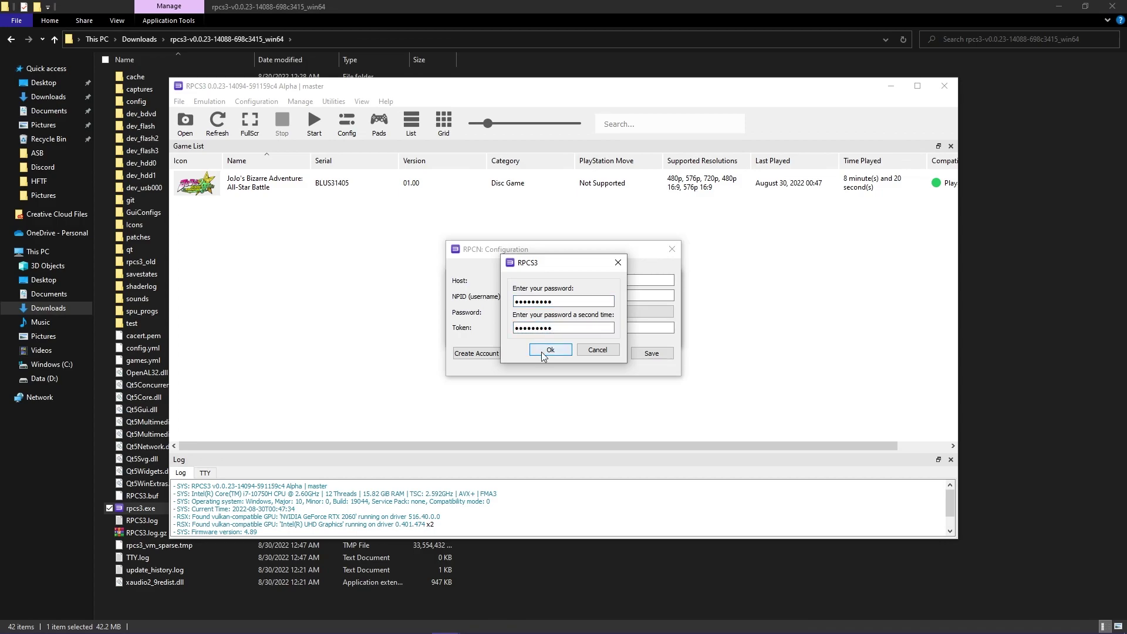
left_click(550, 349)
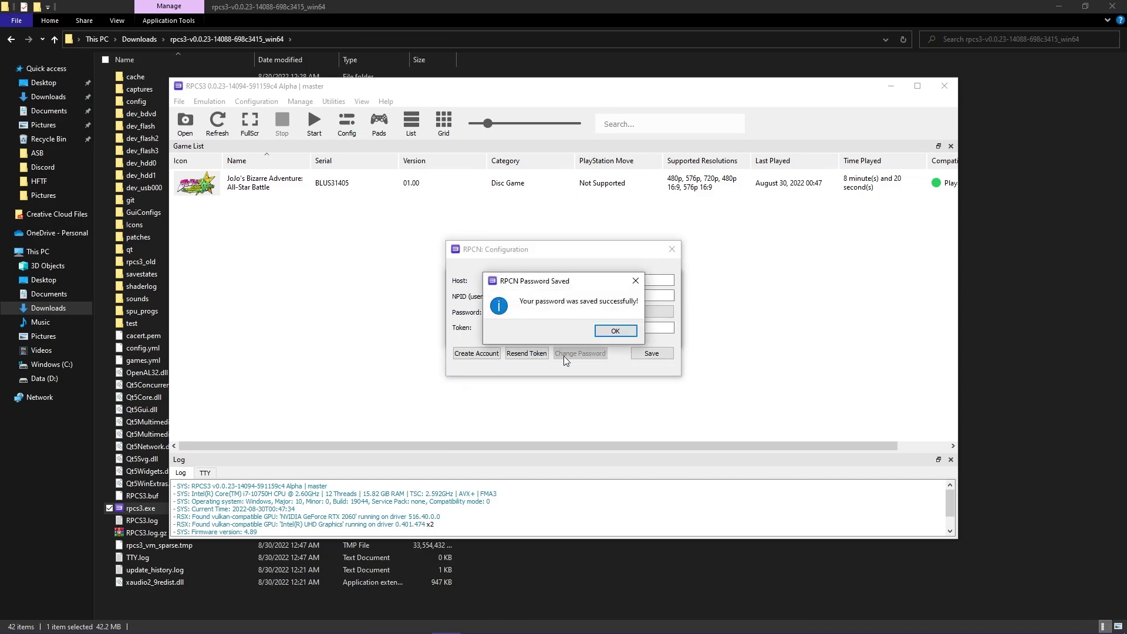
left_click(608, 337)
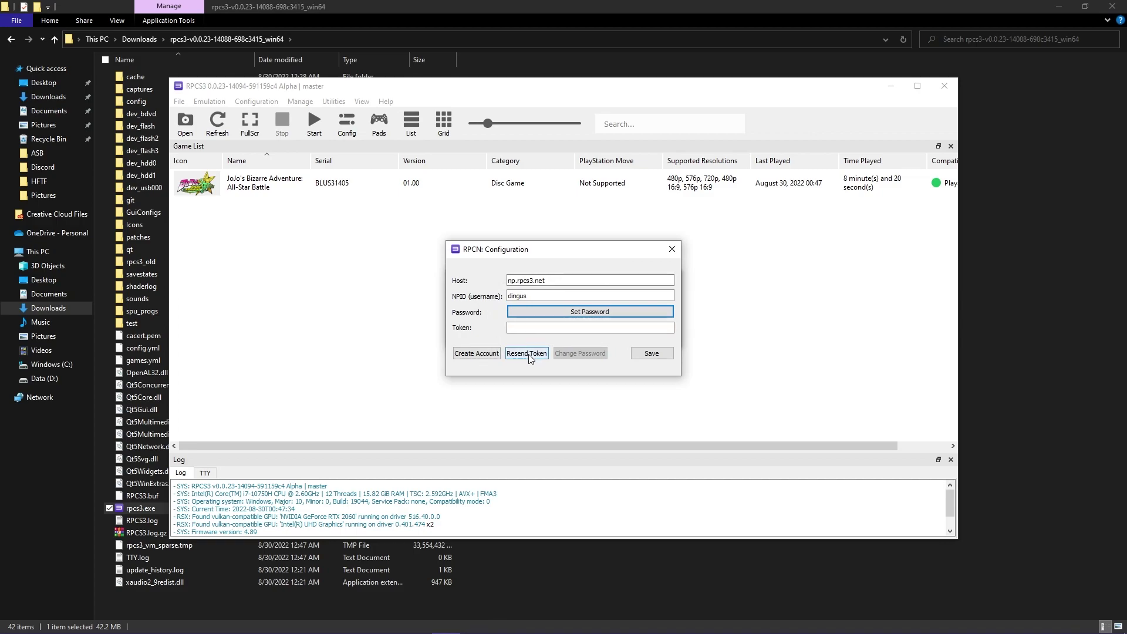
Create the RPCN account with the copied temporary e-mail address.
left_click(534, 330)
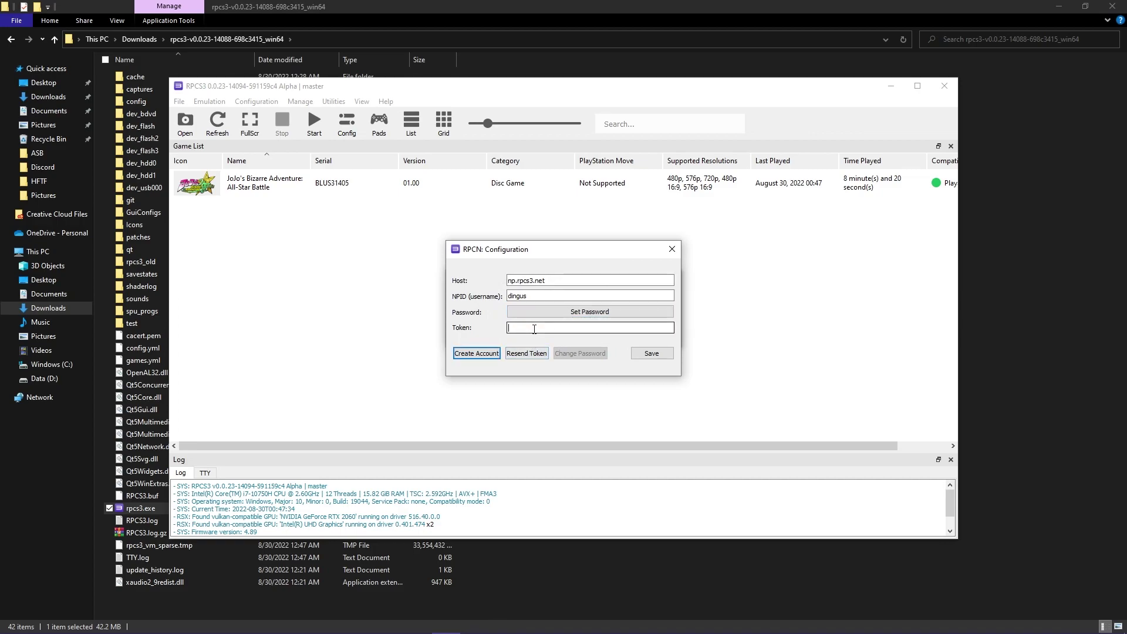
left_click(485, 355)
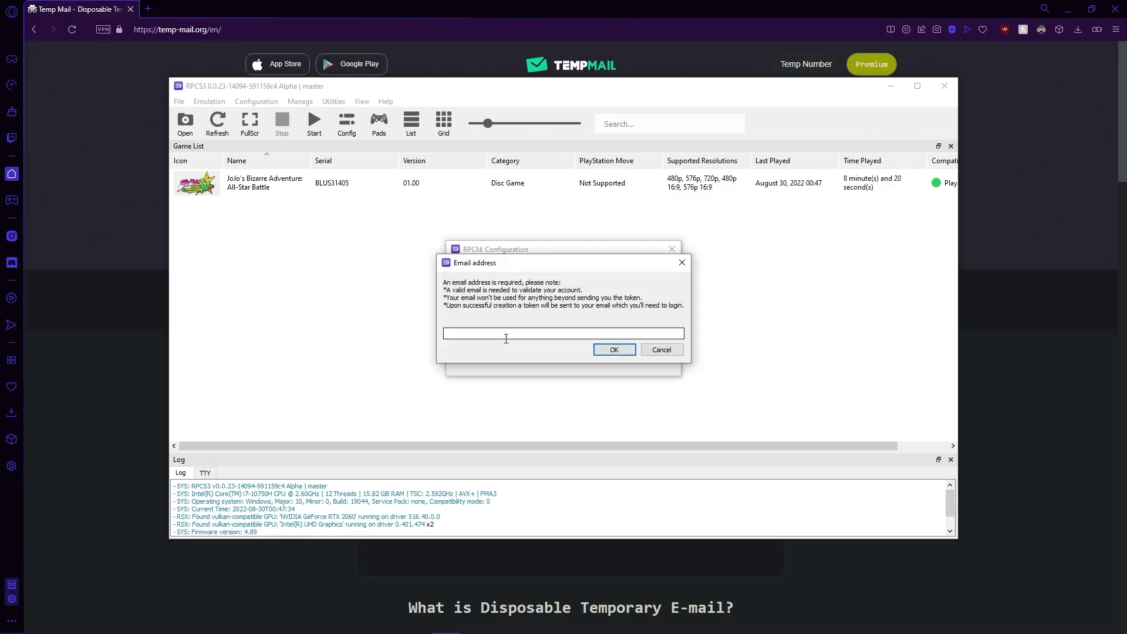
key("ctrl+v")
left_click(606, 348)
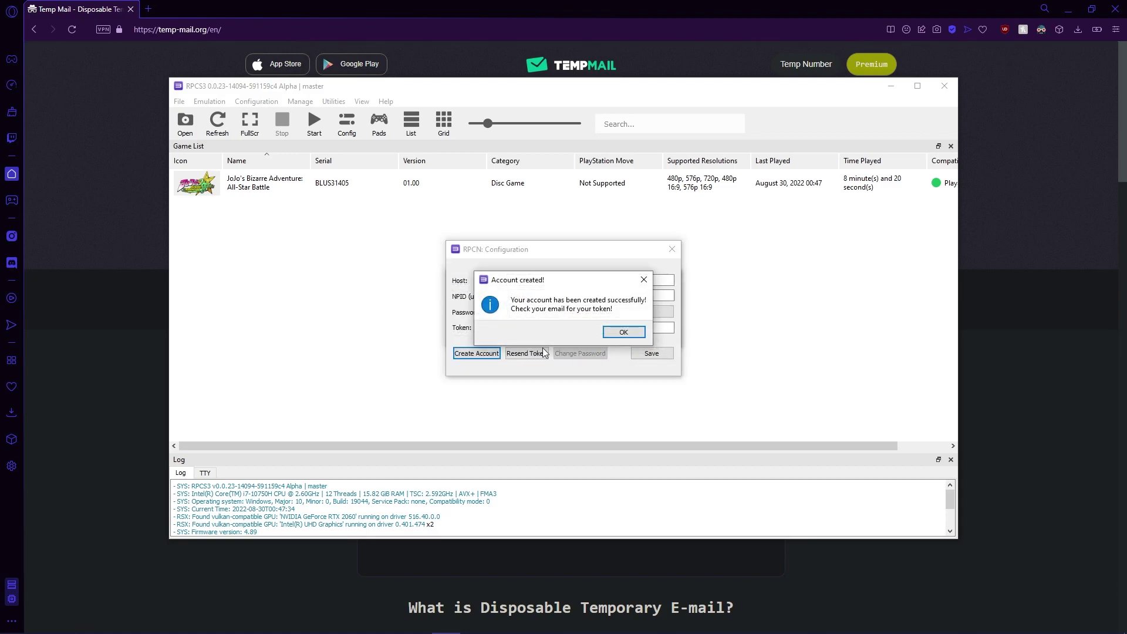
left_click(623, 332)
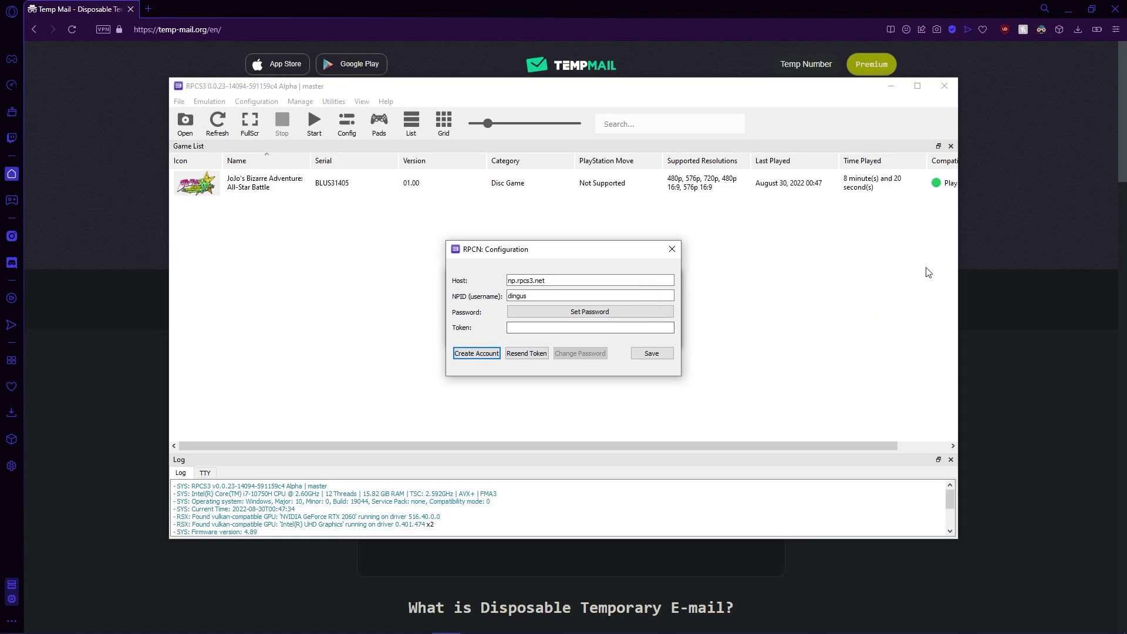
Switch to the Temp Mail page, refresh the inbox and copy the token from the RPCN e-mail.
left_click(992, 237)
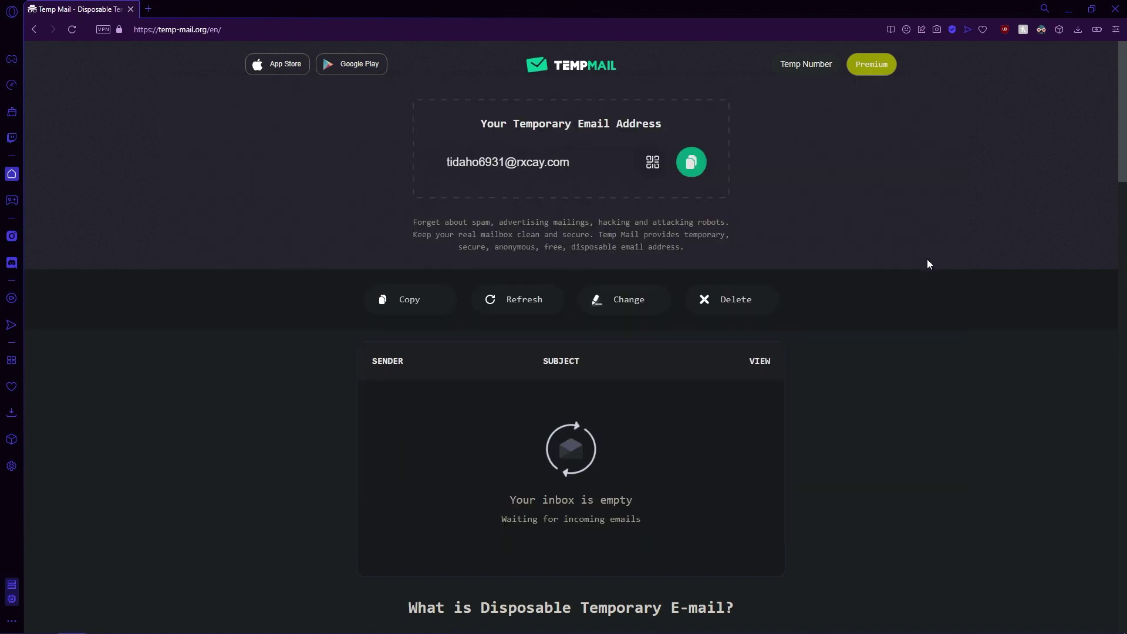
left_click(527, 306)
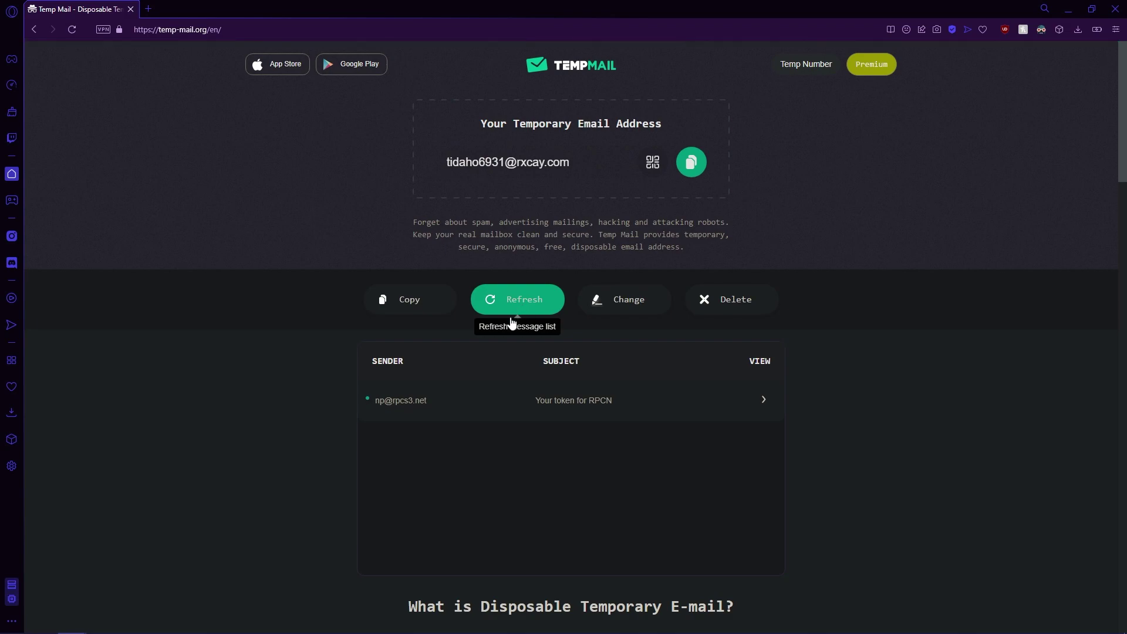
left_click(569, 402)
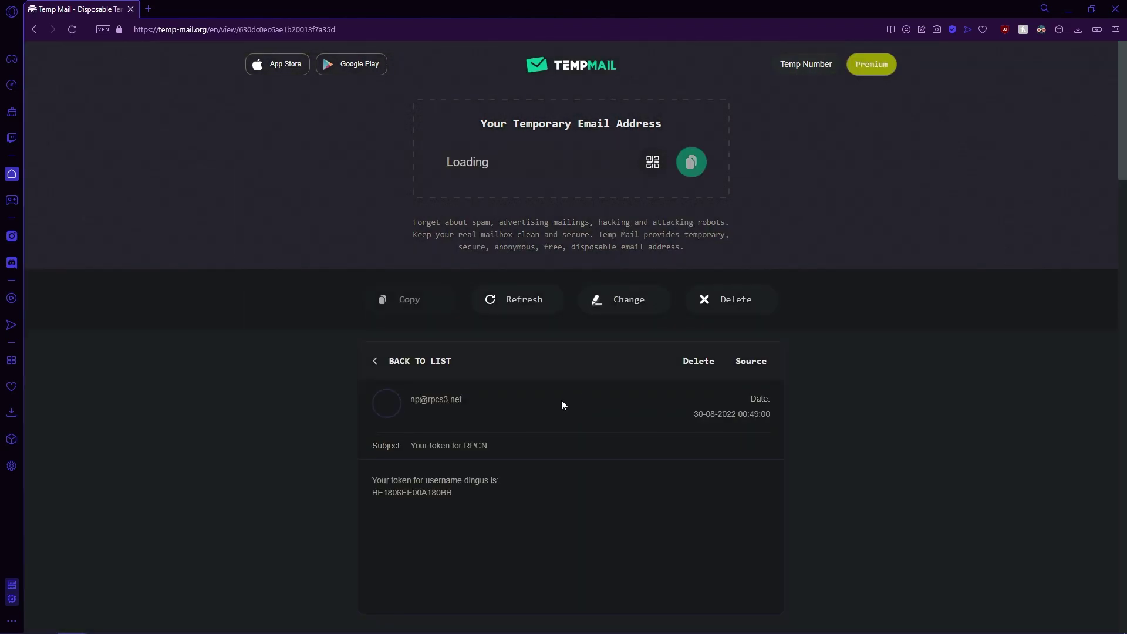
left_click_drag(456, 494, 372, 493)
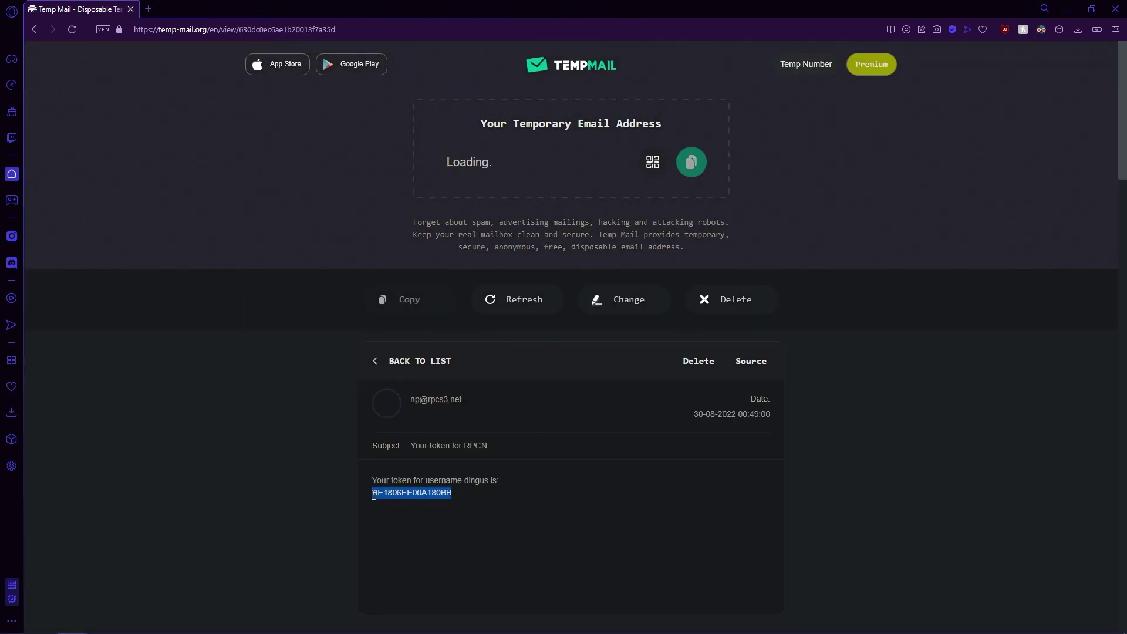
key("ctrl+c")
left_click(524, 508)
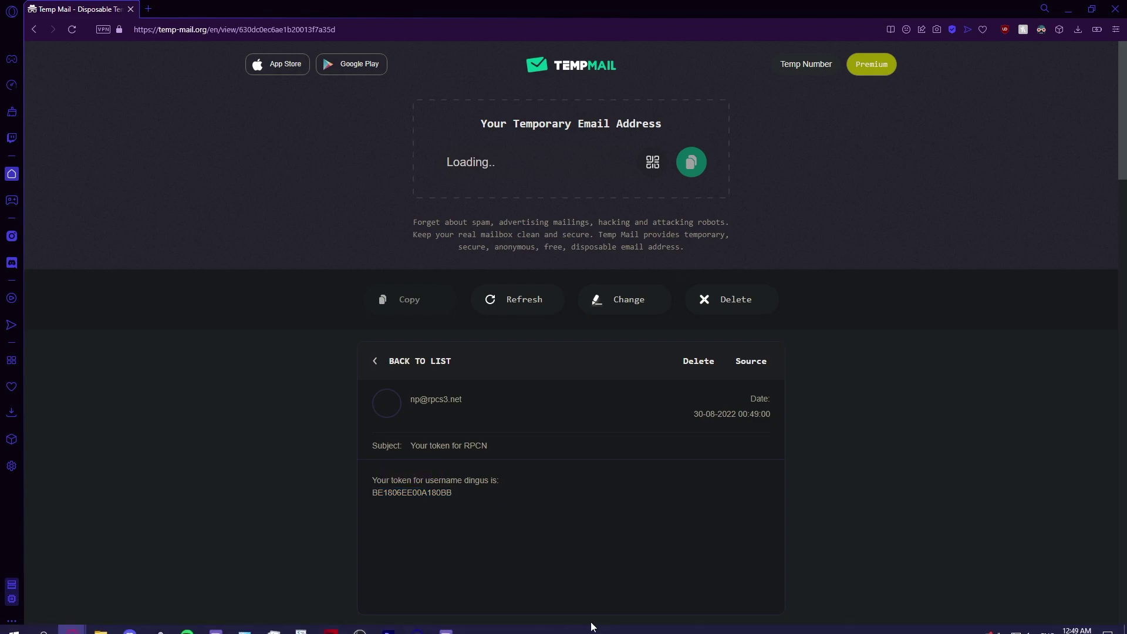
Paste the token into the RPCN configuration in RPCS3, save it and close the RPCN window.
left_click(445, 622)
left_click(529, 328)
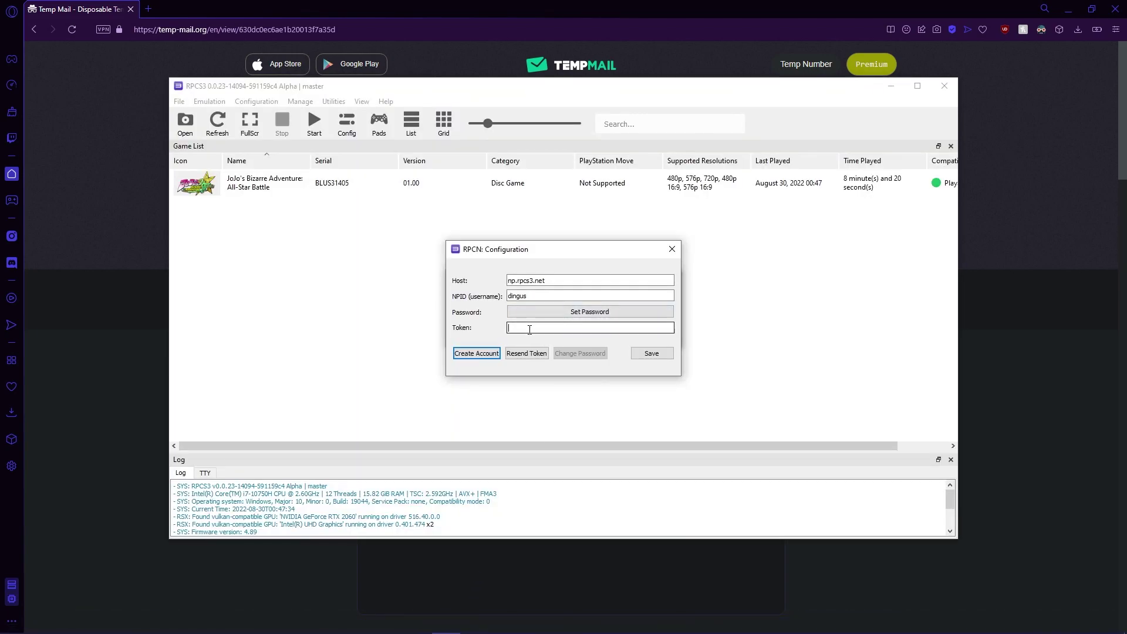
key("ctrl+v")
left_click(650, 354)
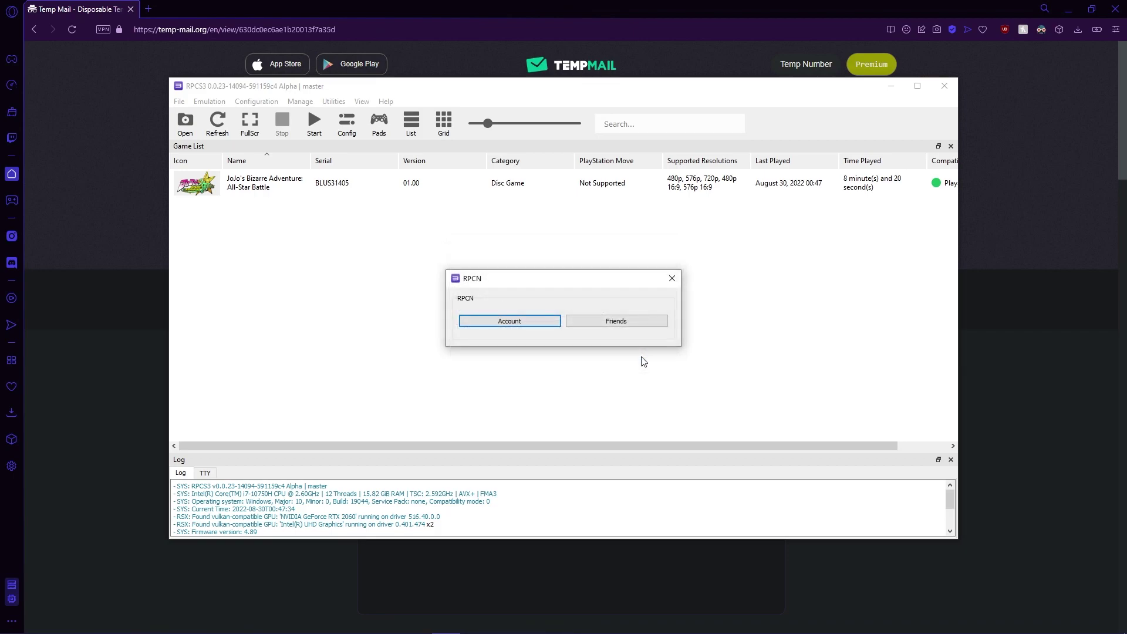
left_click(672, 279)
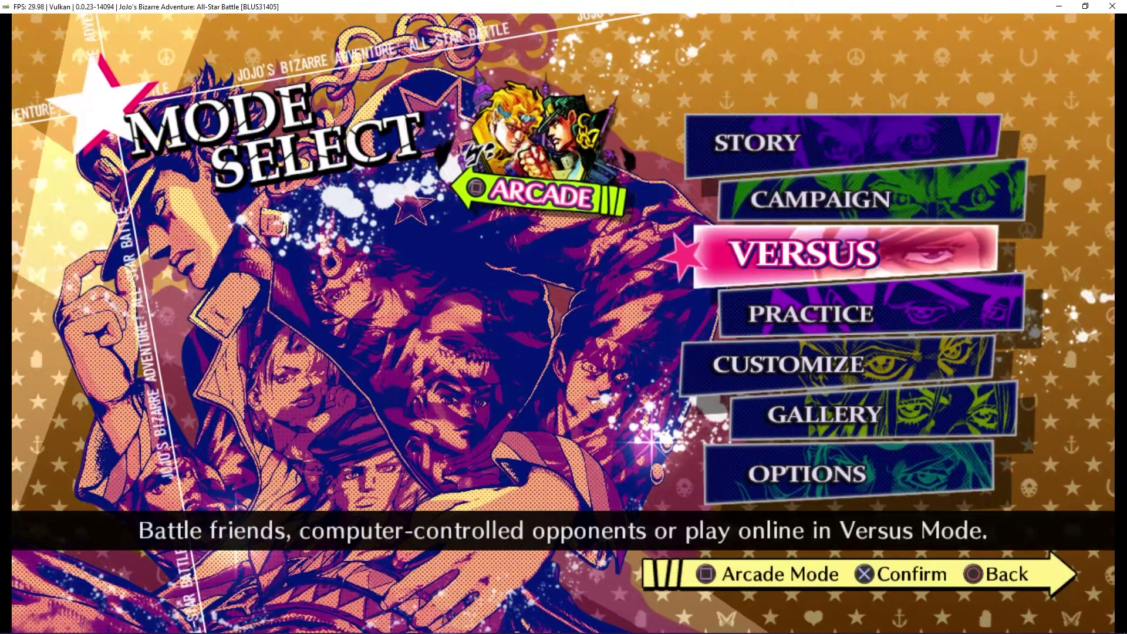
Enter the online Versus mode from the game's mode selection.
key("x")
key("Down")
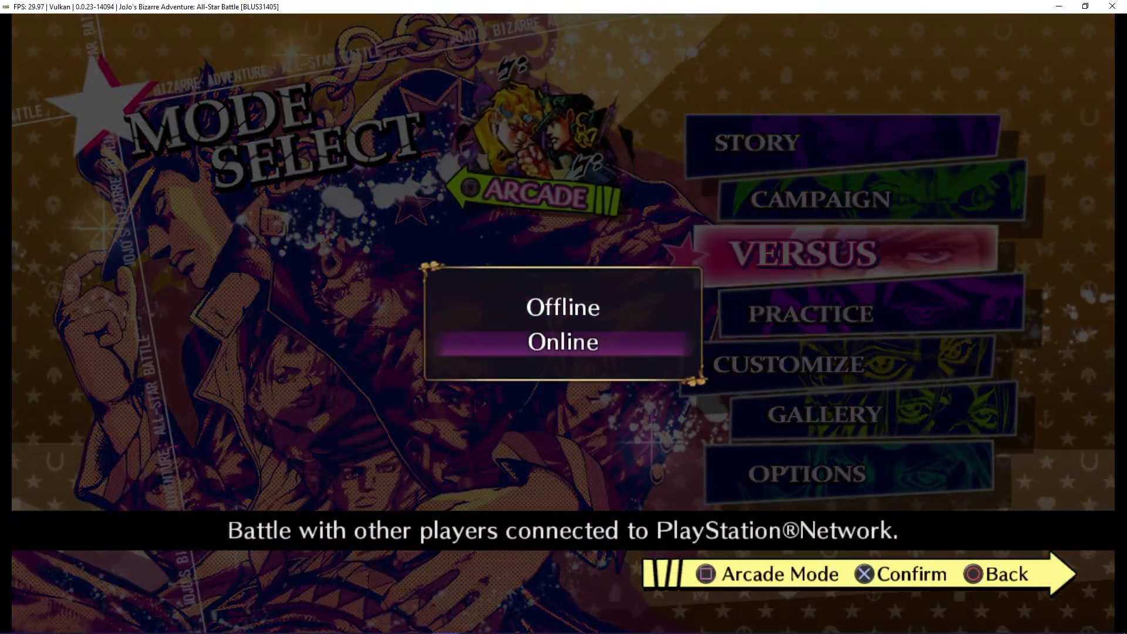
key("c")
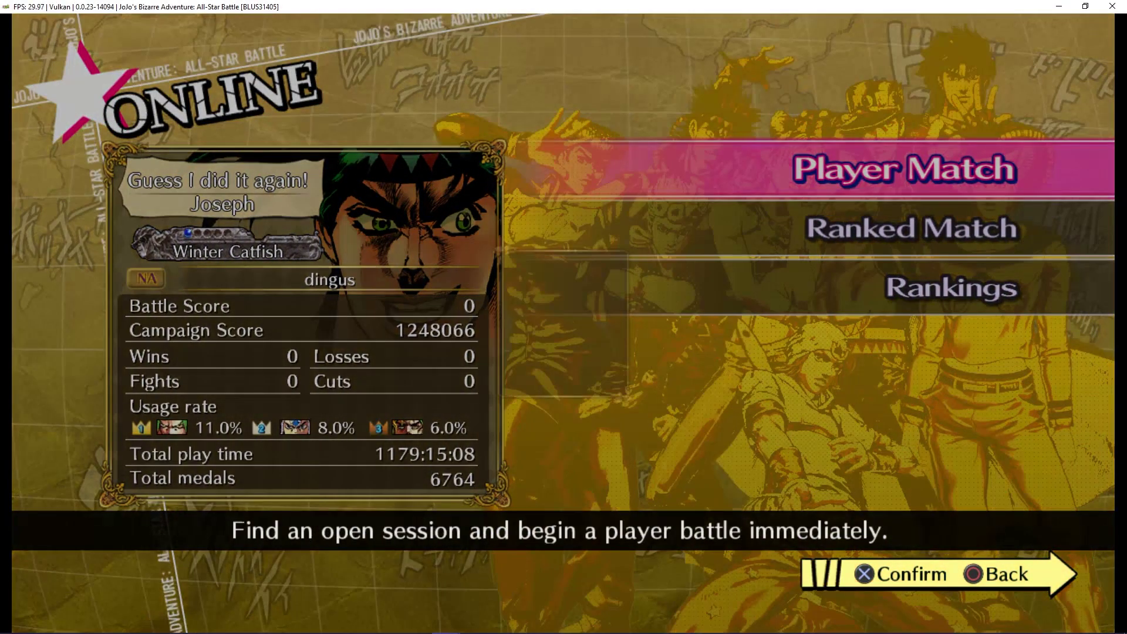
Host a Player Match session and proceed to character selection with the arriving challenger.
key("x")
key("Up")
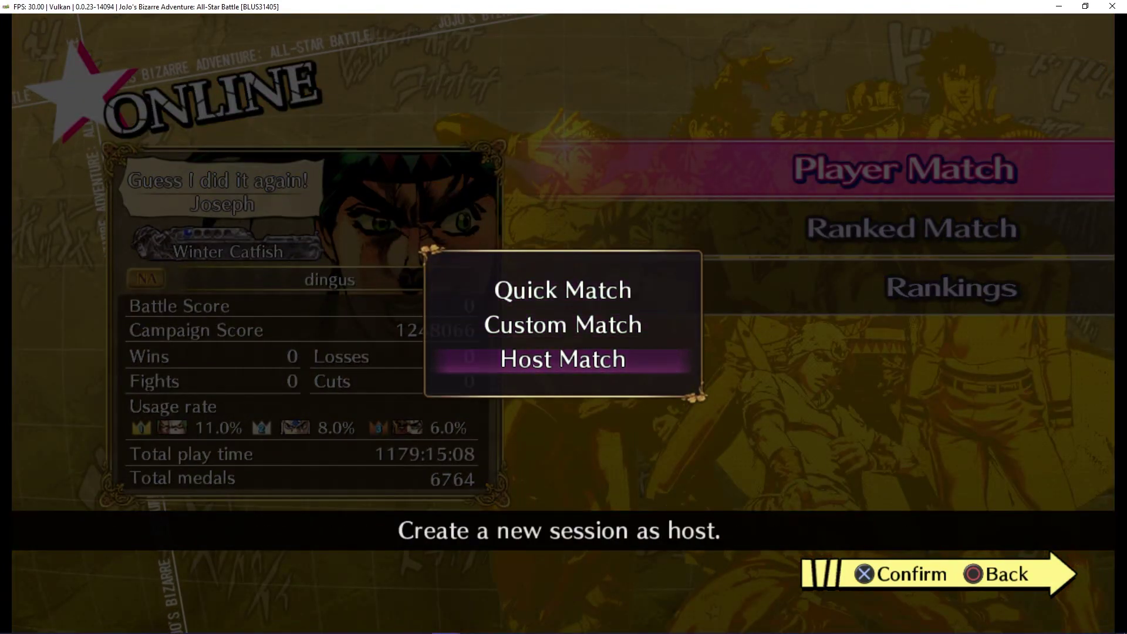
key("x")
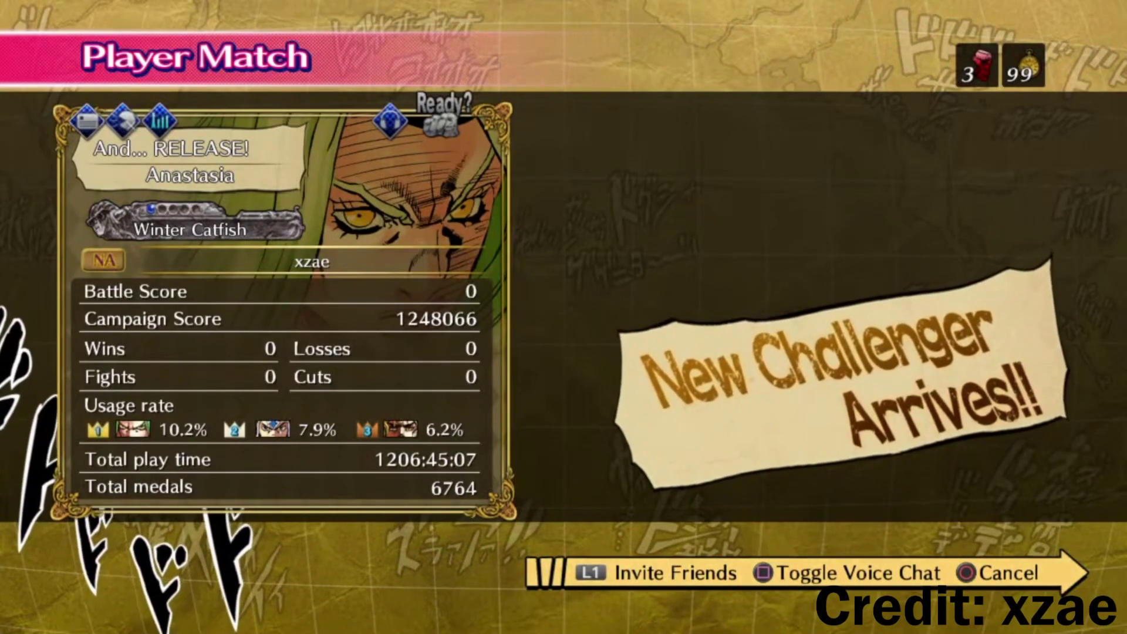
key("x")
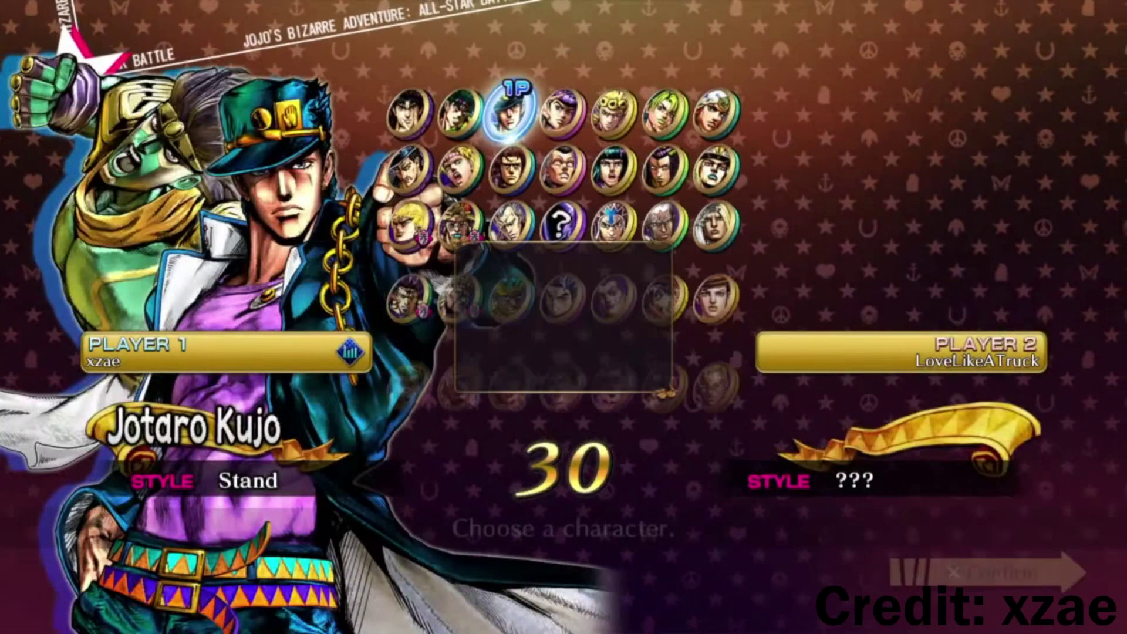
key("Down")
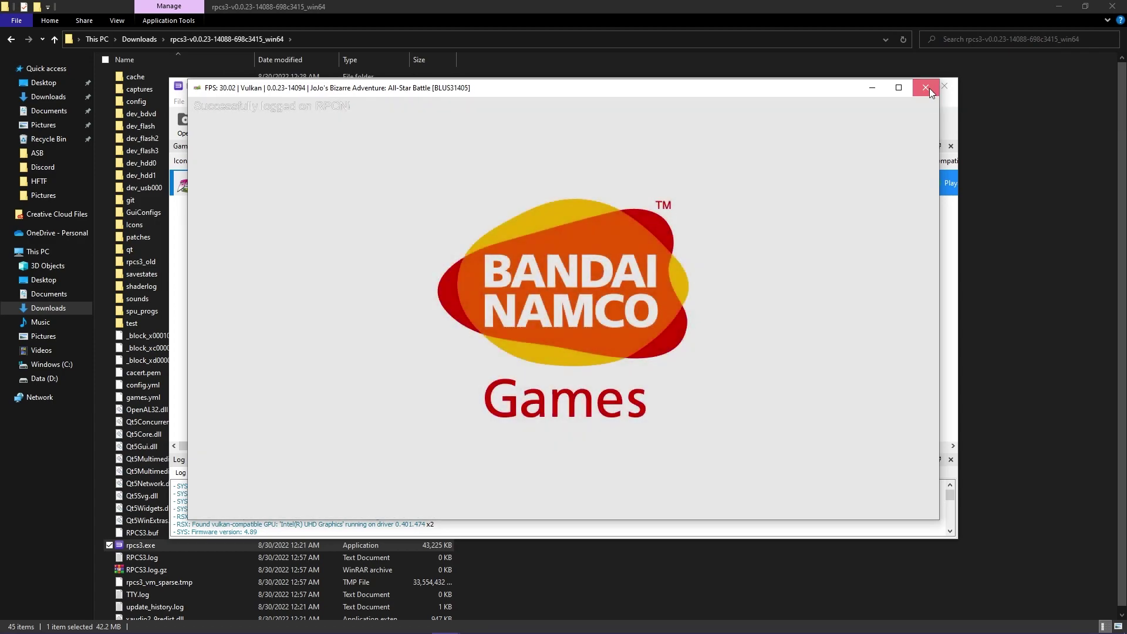
Close the running game and RPCS3, then select RPCS3.log.gz in the RPCS3 folder.
left_click(928, 88)
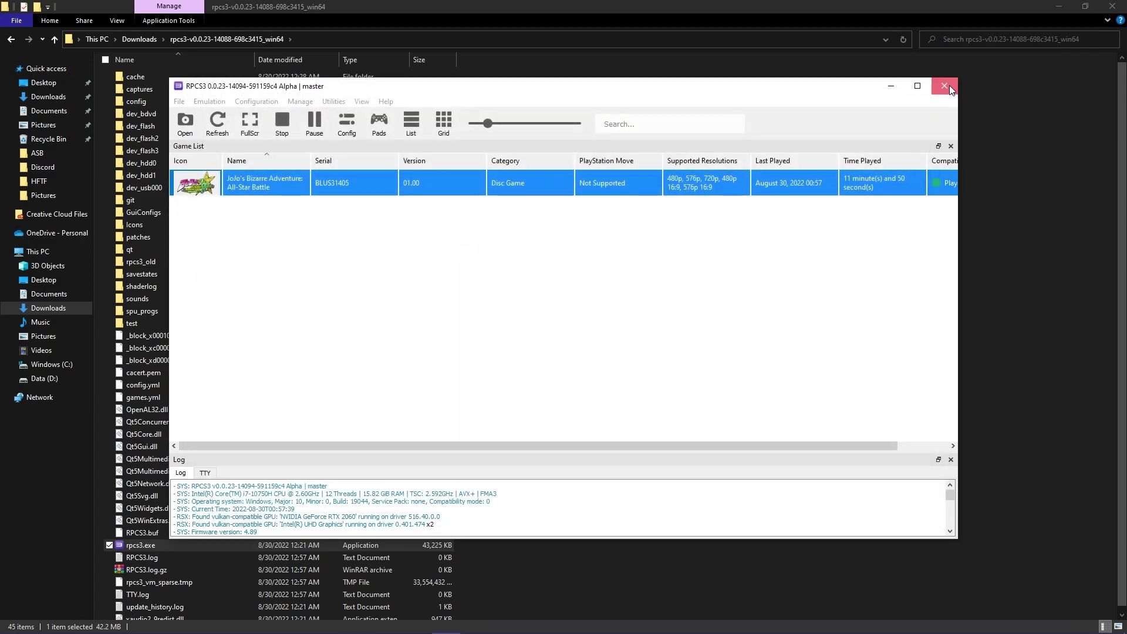
left_click(949, 86)
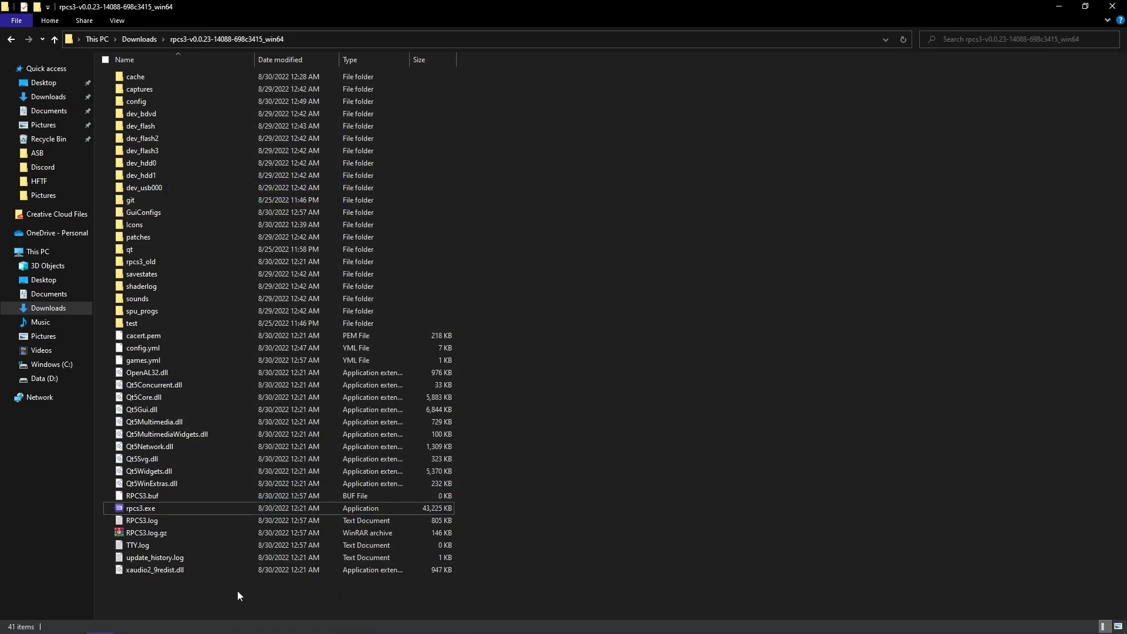
left_click(169, 533)
Switch to Discord and attach RPCS3.log.gz from the RPCS3 folder to a message in the emulation_help channel.
key("alt+Tab")
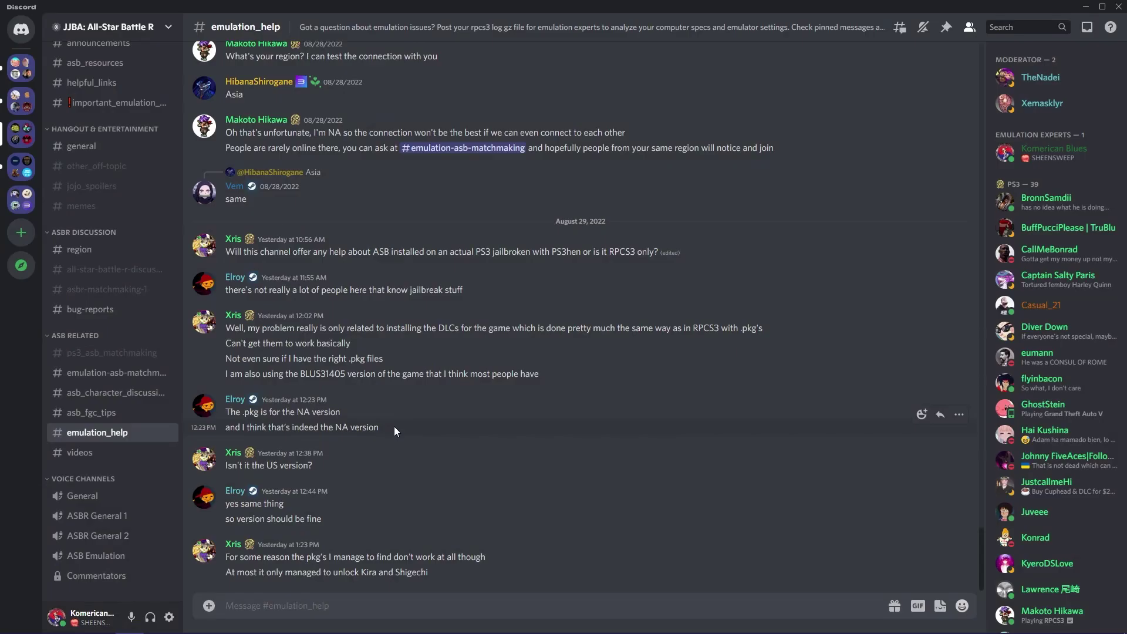
left_click(210, 604)
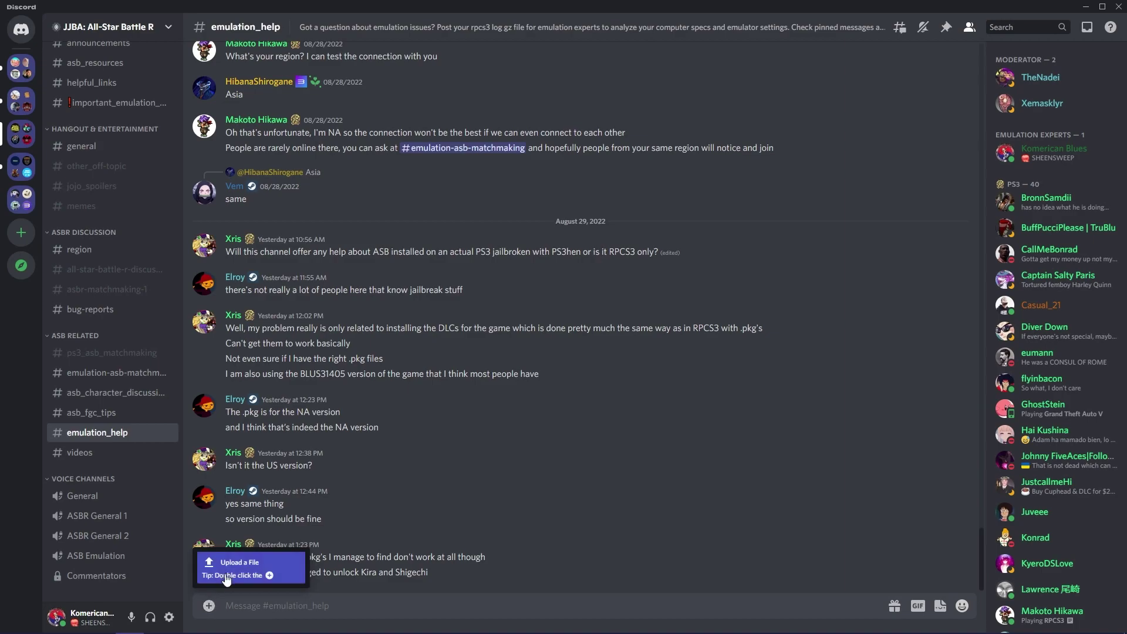
left_click(246, 556)
scroll(769, 401, "down", 4)
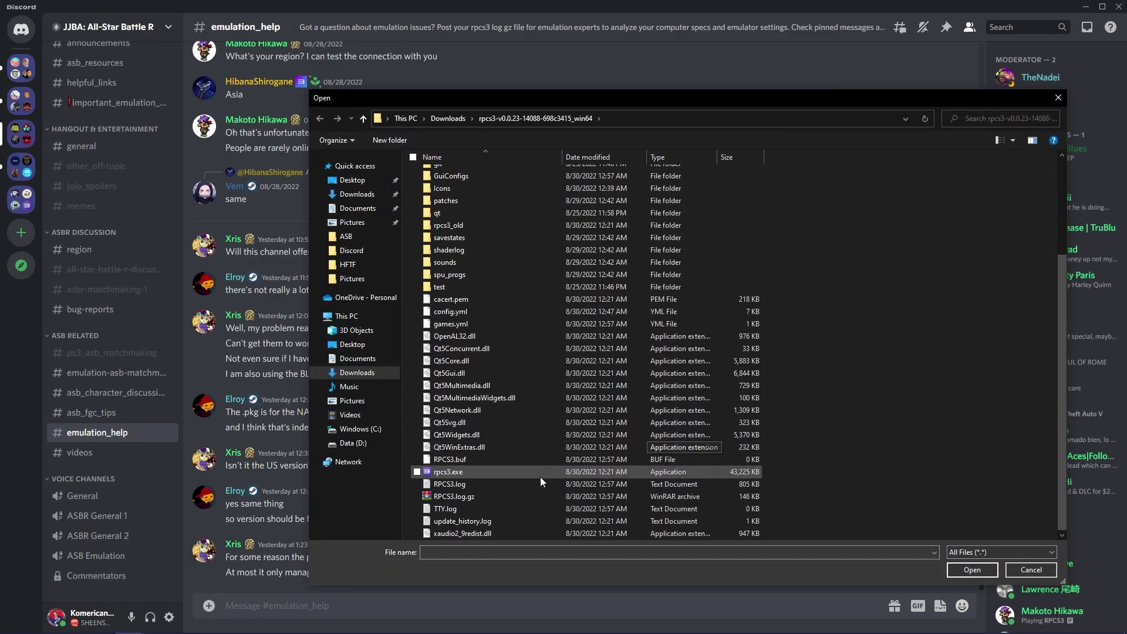
left_click(498, 496)
left_click(970, 569)
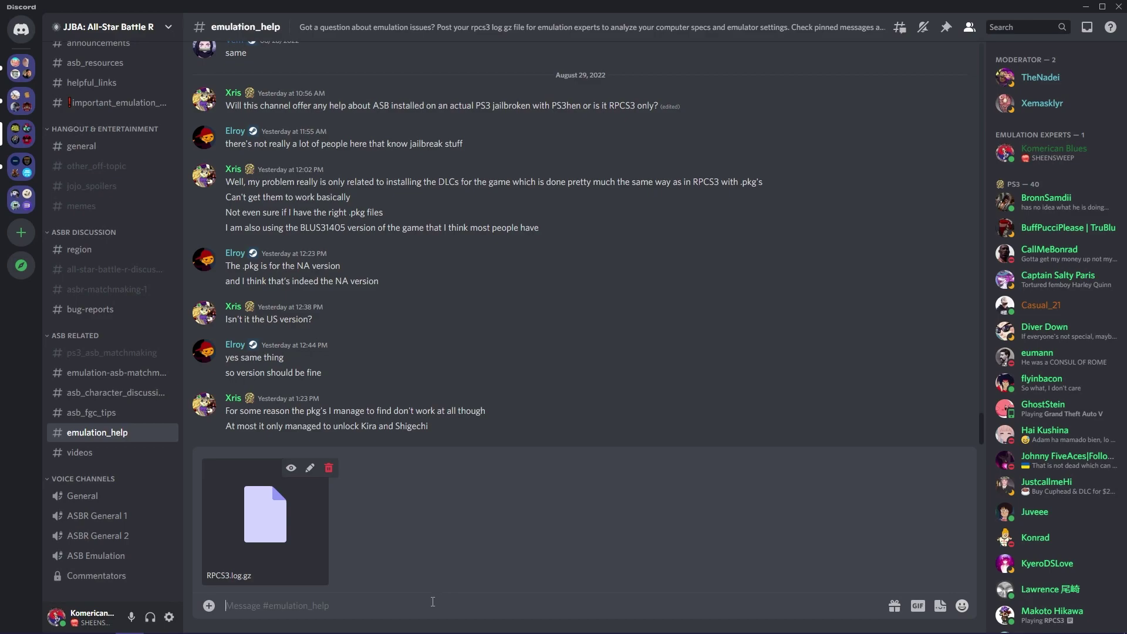
Add the text "I need help (stating specific problem)" to the attached log and send the message.
type("I need help (stating sp")
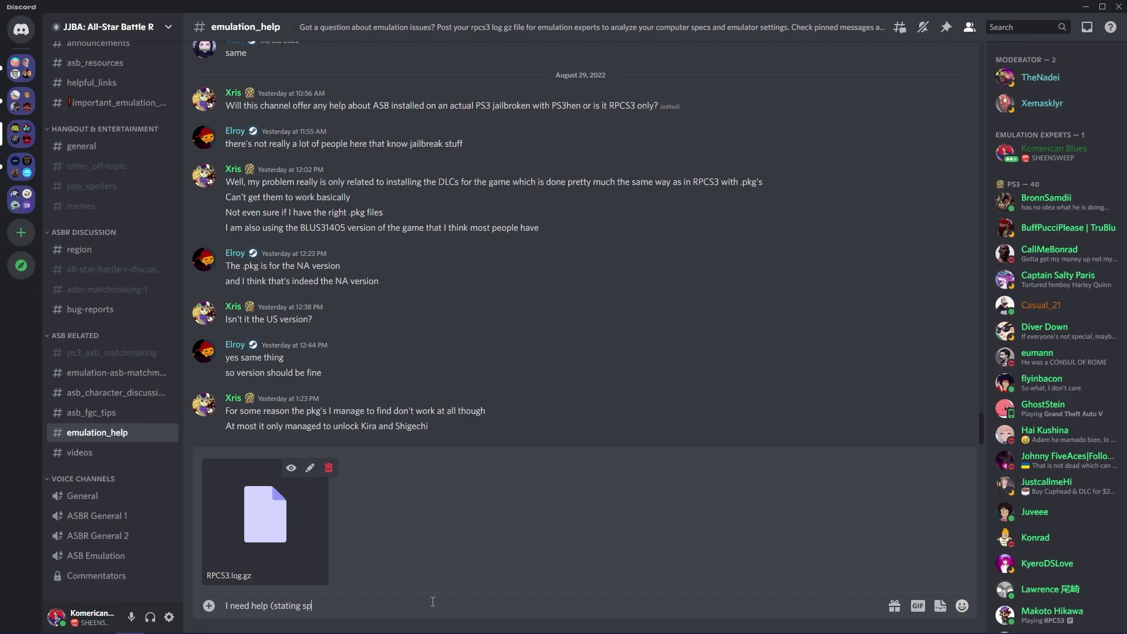
type("ecific problem)")
key("Return")
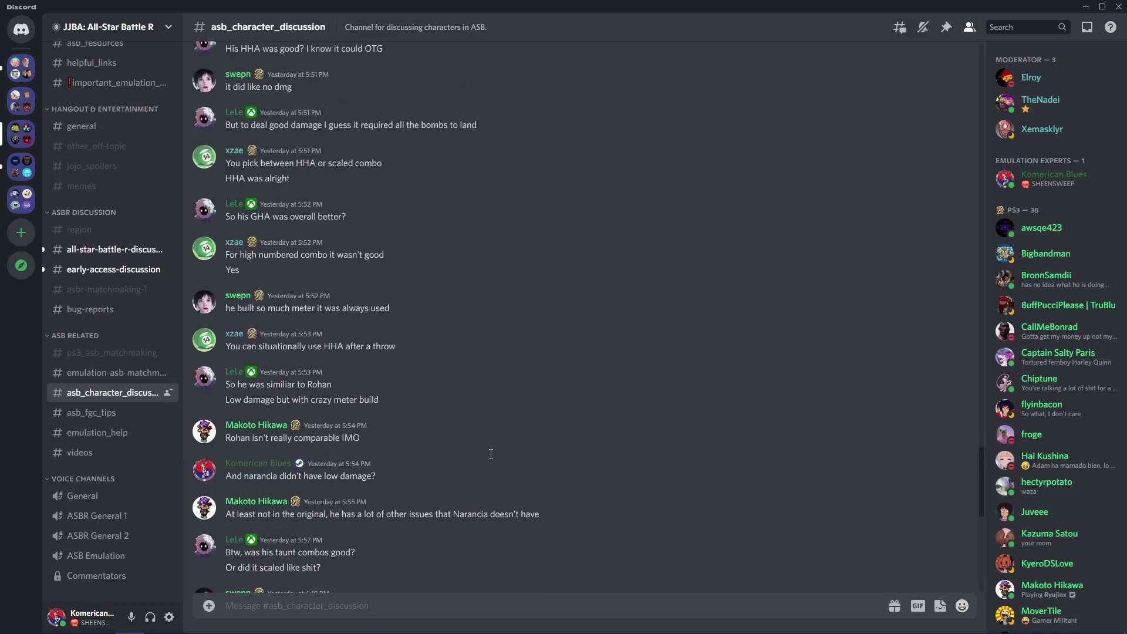
scroll(490, 454, "up", 6)
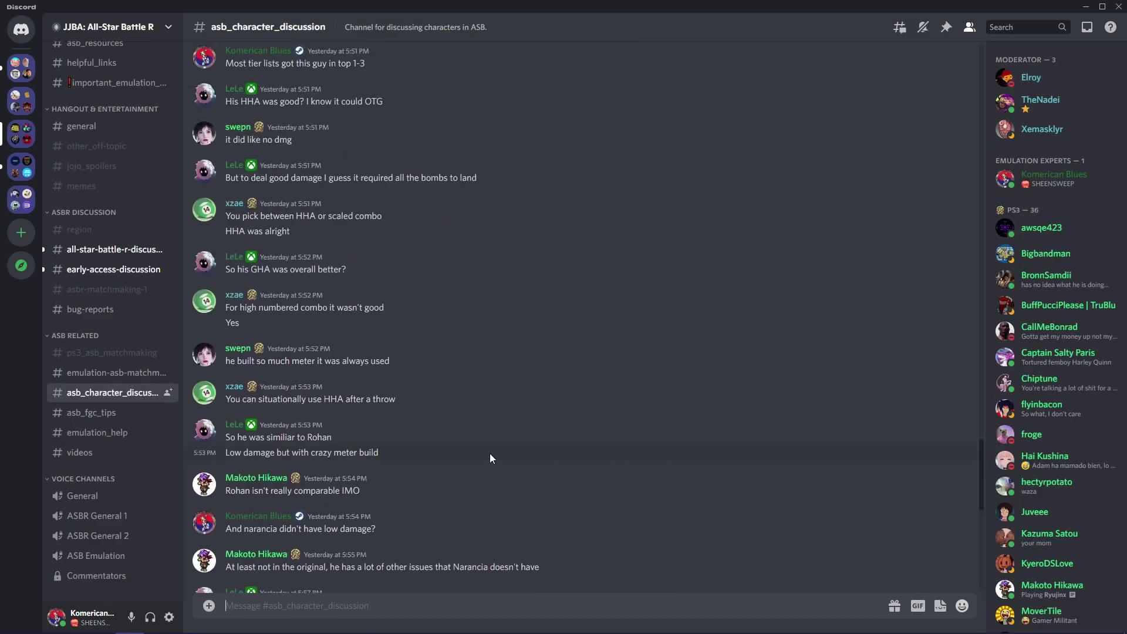
scroll(490, 454, "up", 5)
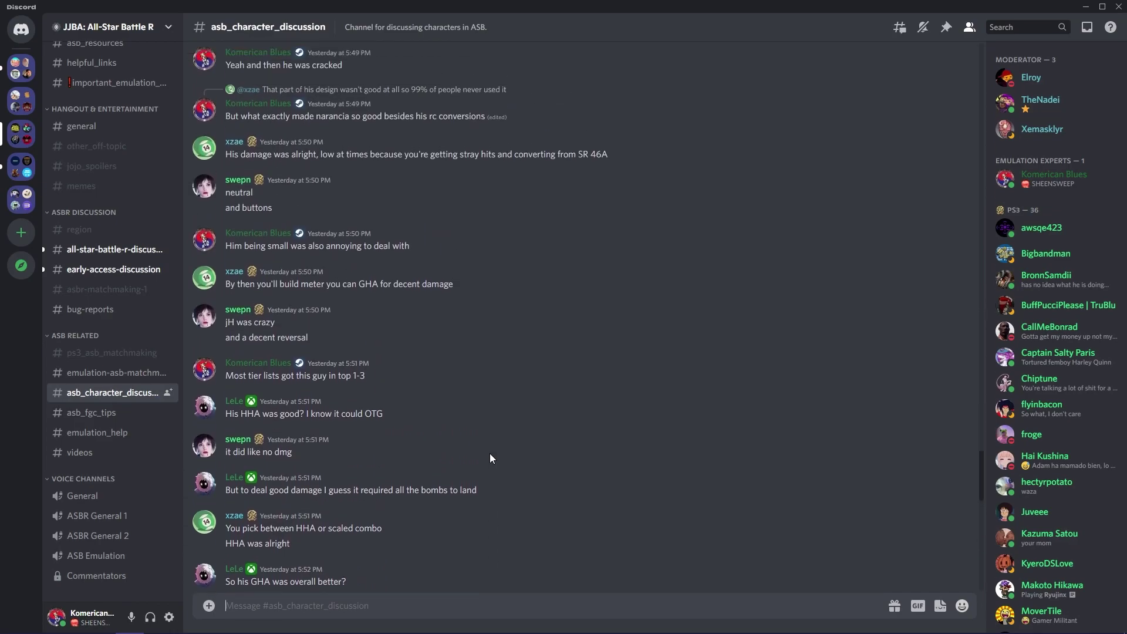
scroll(490, 458, "up", 4)
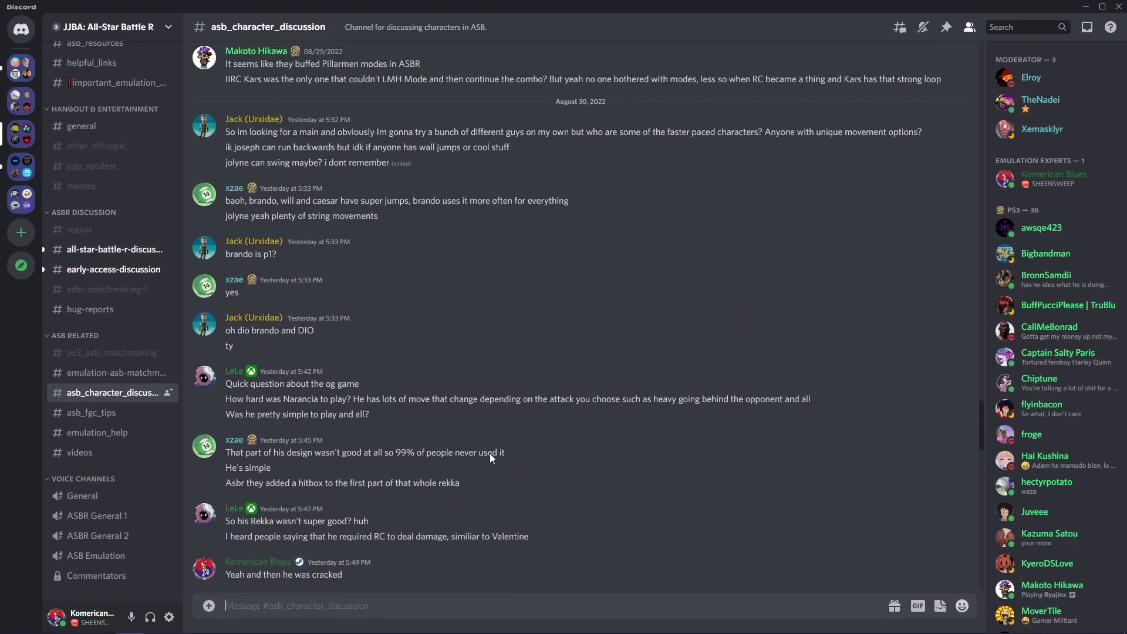
scroll(491, 454, "up", 5)
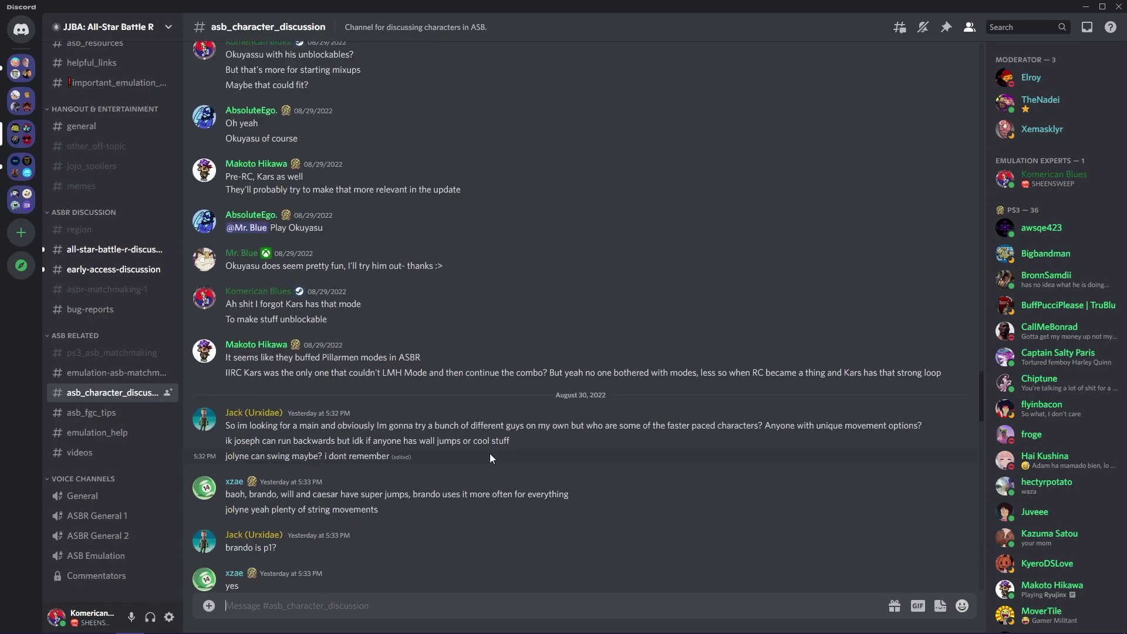
scroll(490, 455, "up", 4)
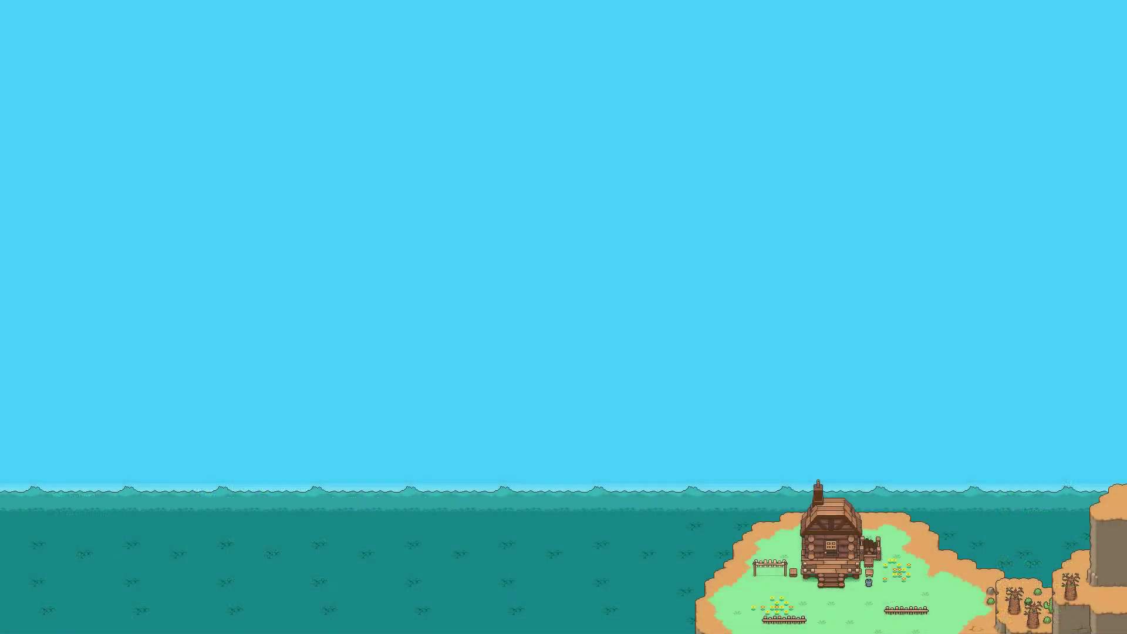